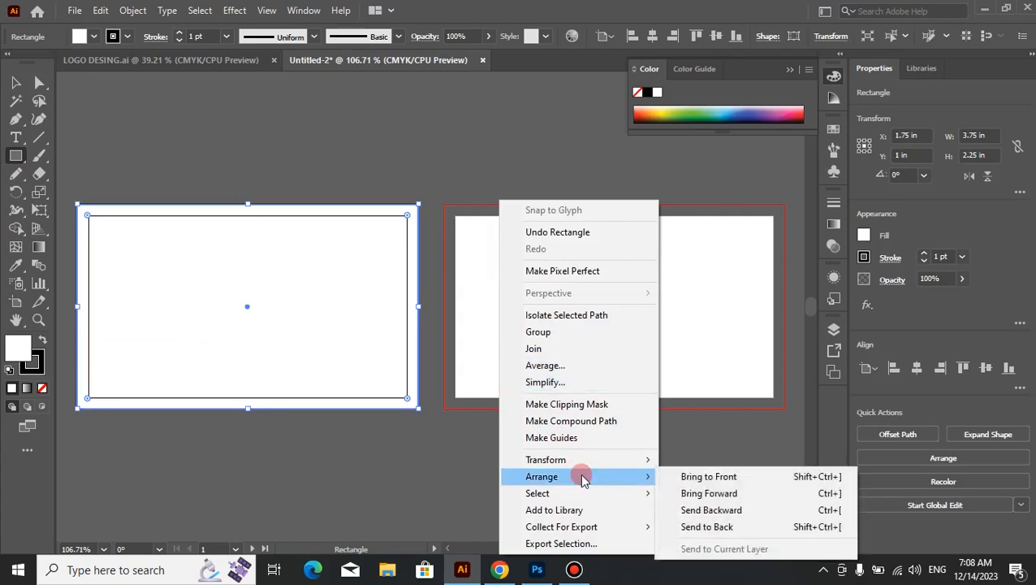
Send the 3.75 × 2.25 in rectangle to the back and offset its path by -0.25 in with Miter joins.
left_click(706, 526)
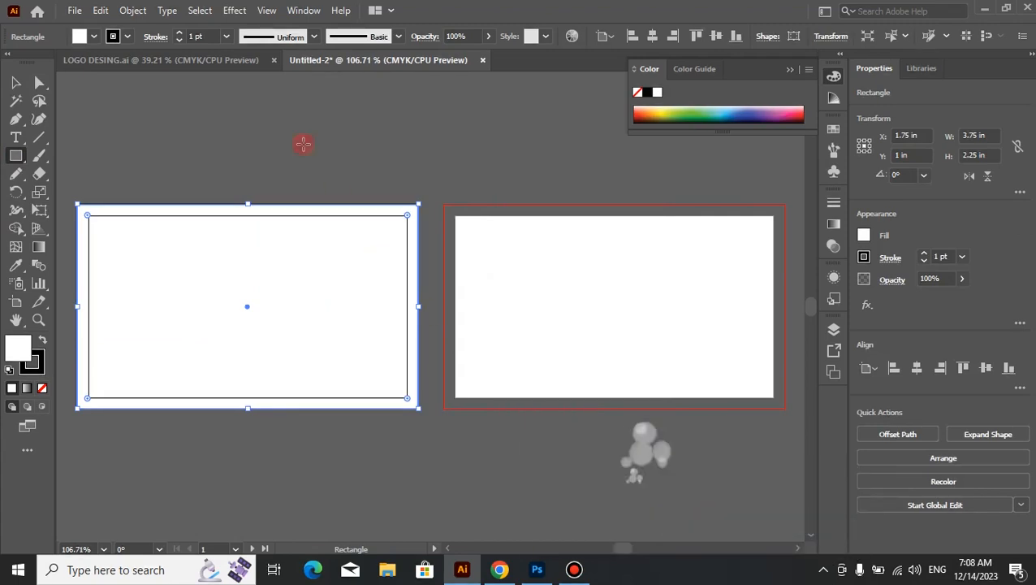
left_click(134, 11)
mouse_move(326, 363)
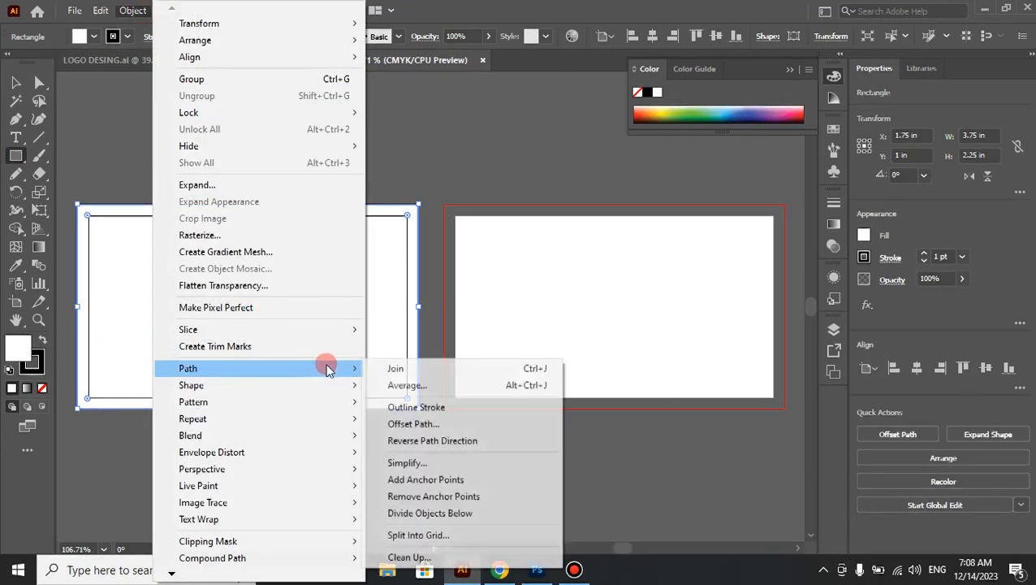
left_click(445, 427)
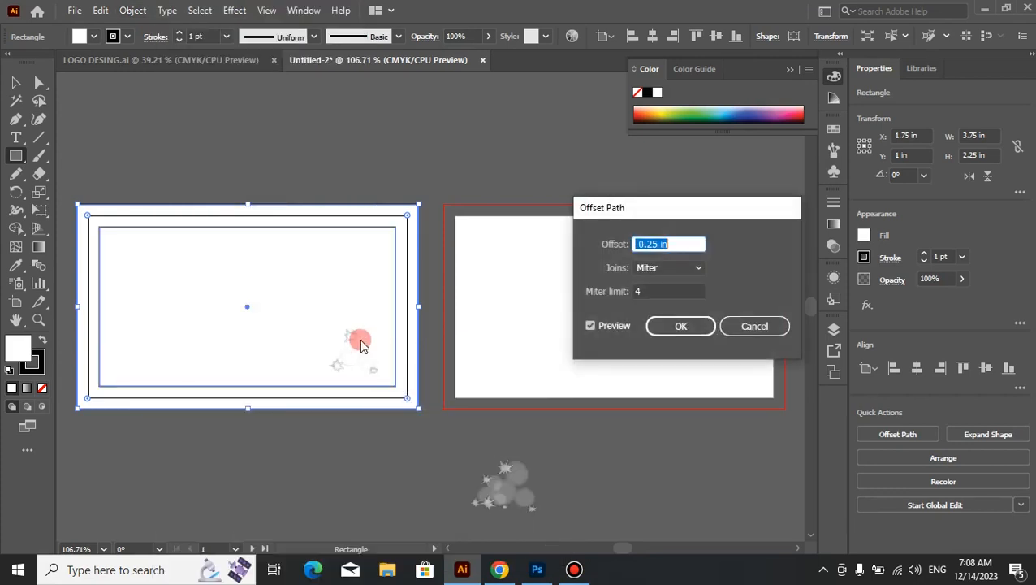
left_click(690, 332)
Convert the newly offset inner rectangle into a guide.
right_click(537, 335)
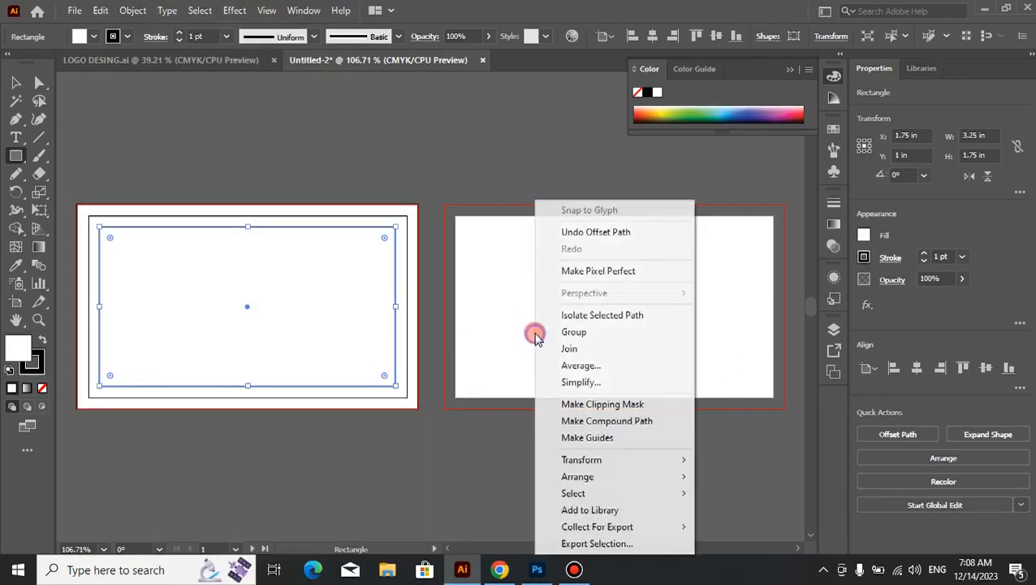
left_click(605, 437)
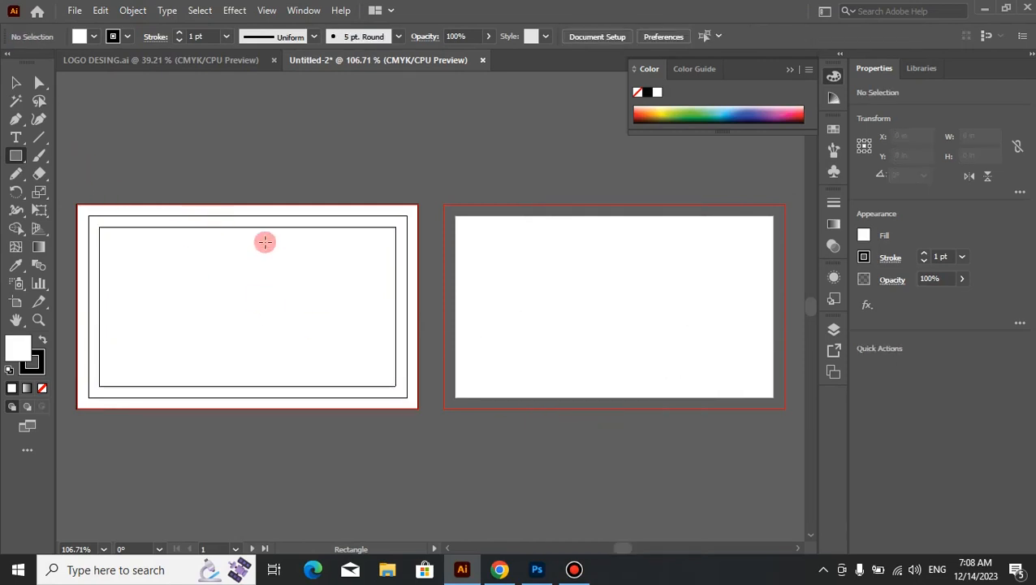
Draw an S-shaped Pen curve down the middle of the first card, from above its edge to below it, and remove its fill.
left_click_drag(281, 270, 418, 300)
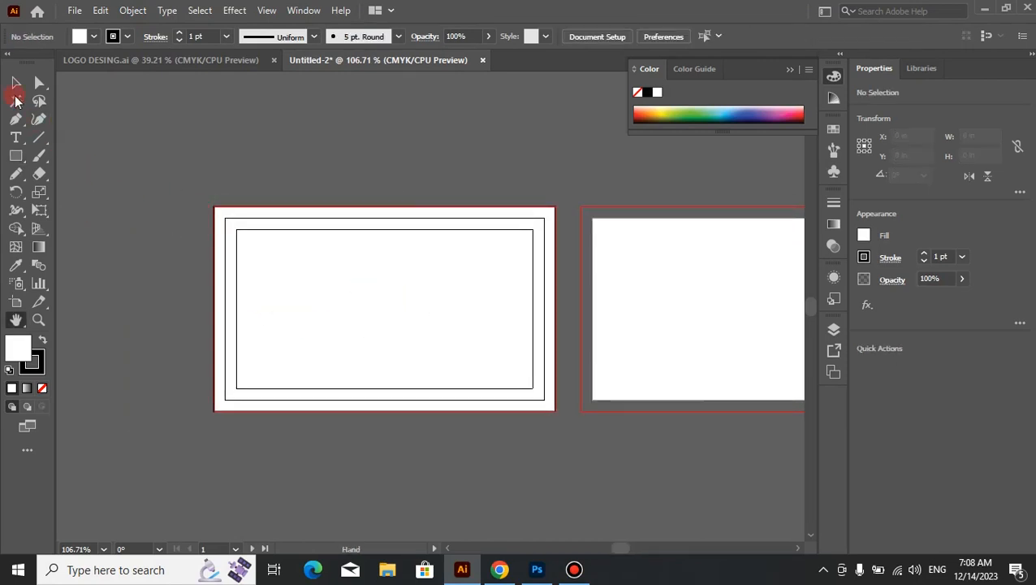
left_click(15, 119)
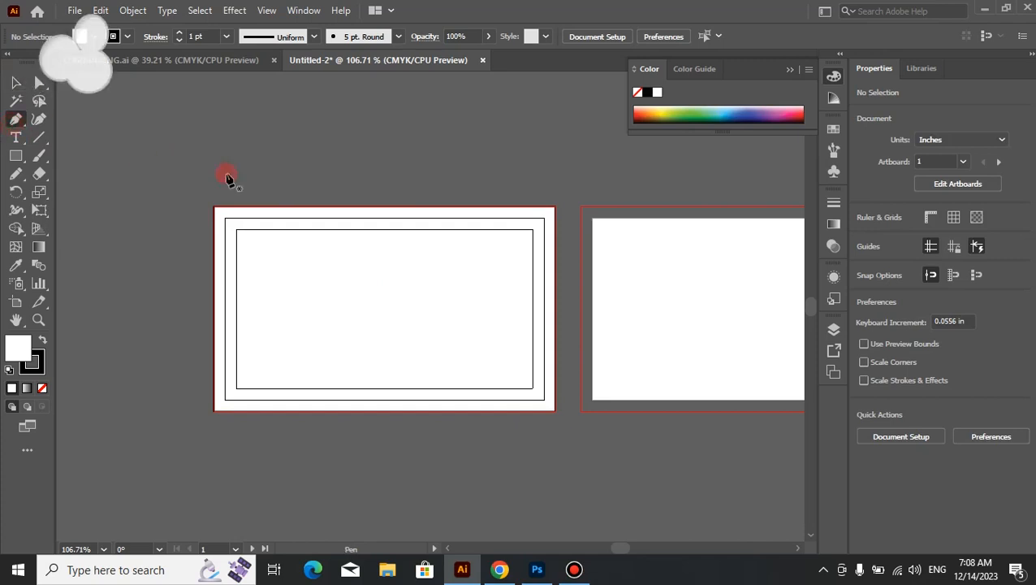
left_click(348, 193)
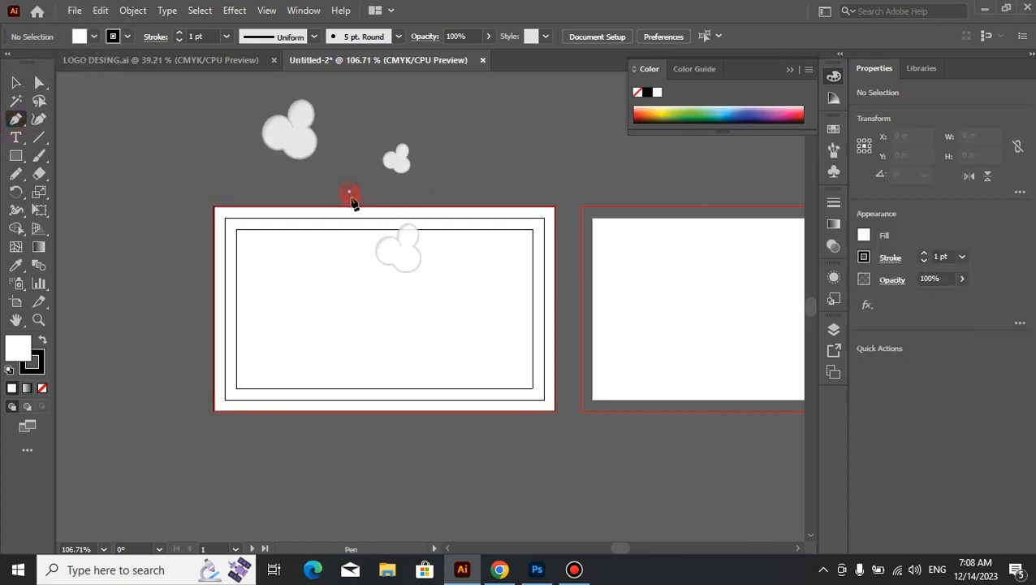
left_click_drag(380, 321, 363, 422)
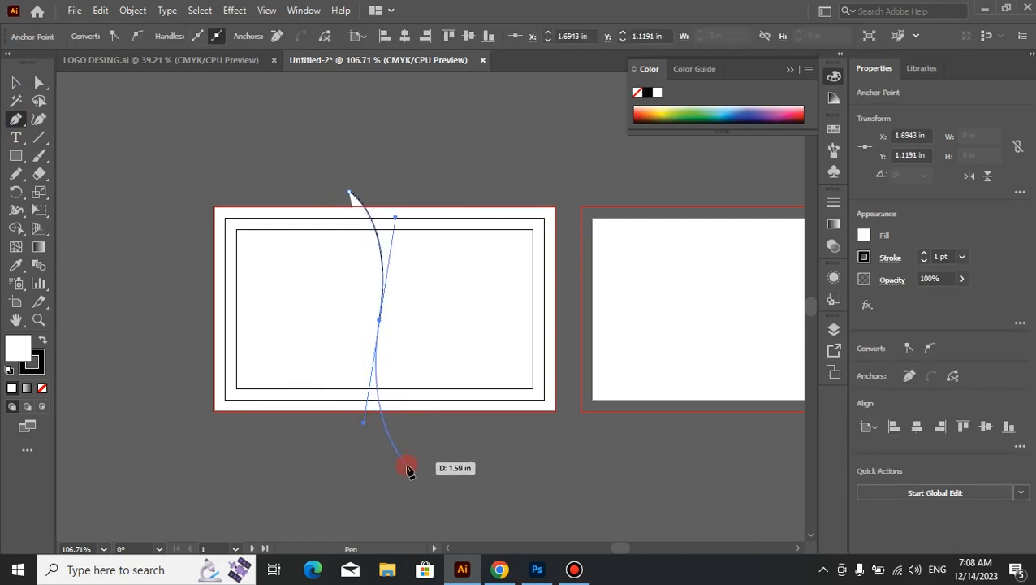
left_click_drag(409, 470, 418, 473)
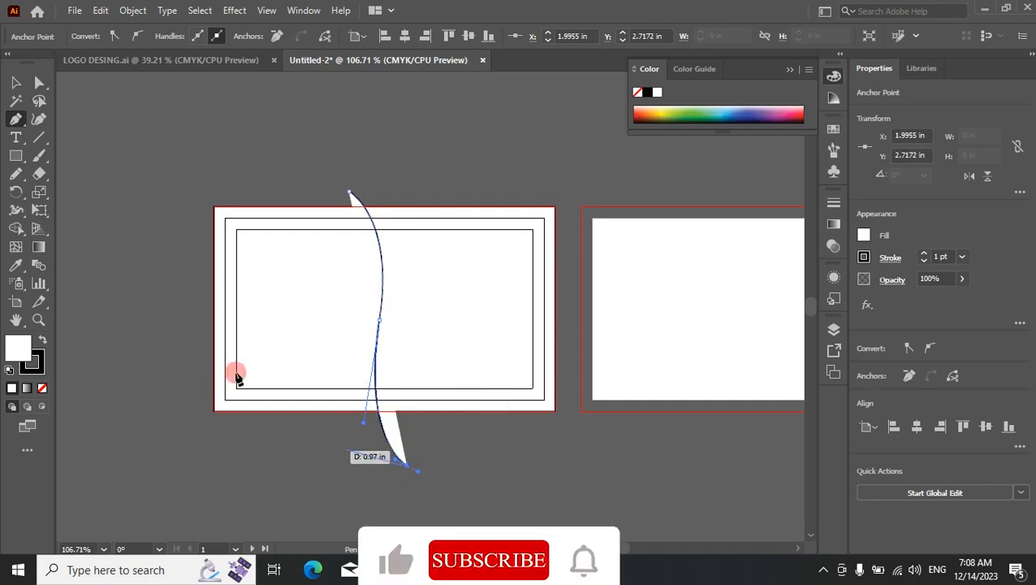
left_click(16, 84)
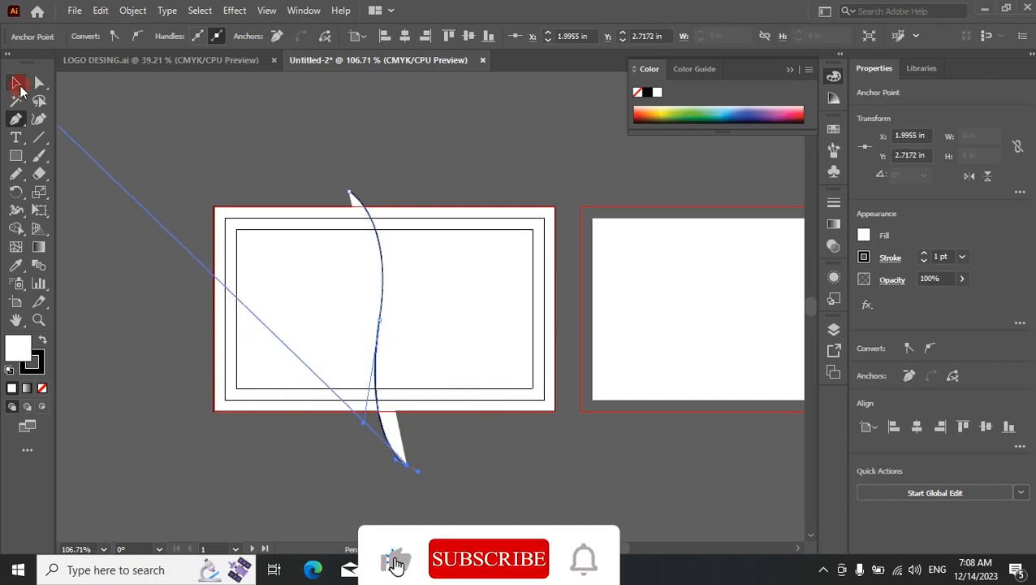
left_click(42, 388)
left_click(120, 308)
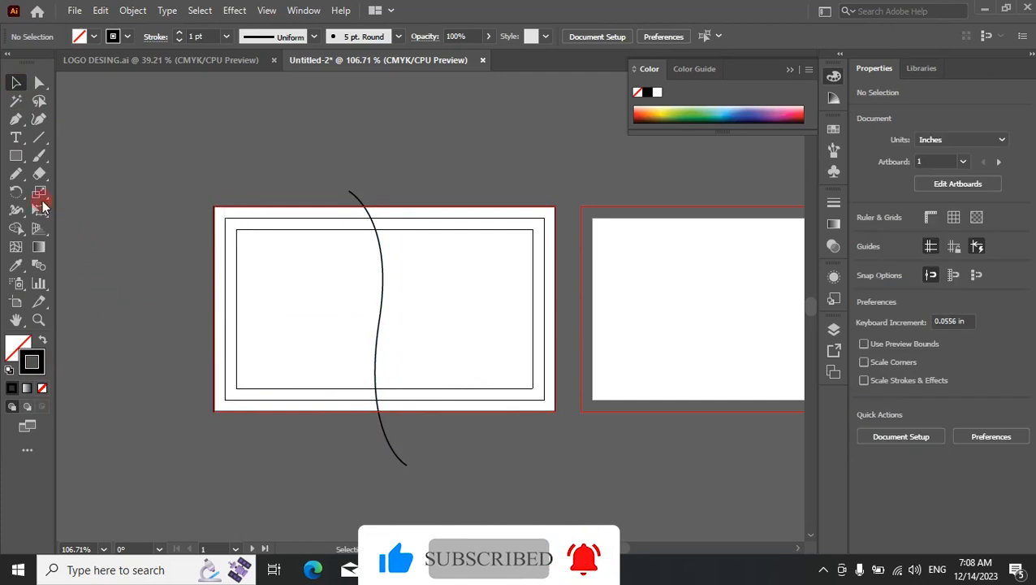
Draw a second unfilled S-shaped Pen curve just left of the first, running from above the card to below it.
left_click(16, 118)
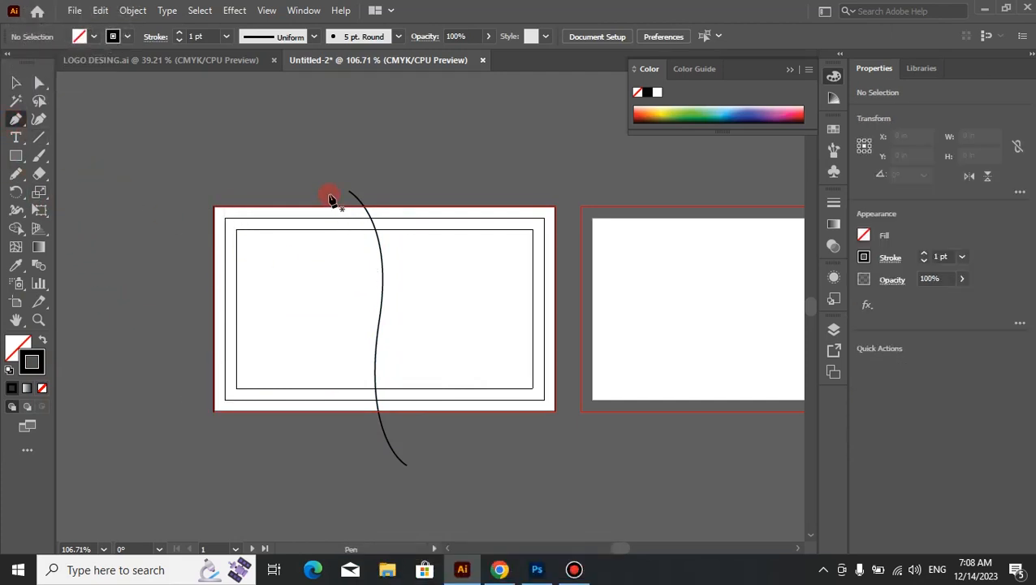
left_click_drag(330, 196, 350, 332)
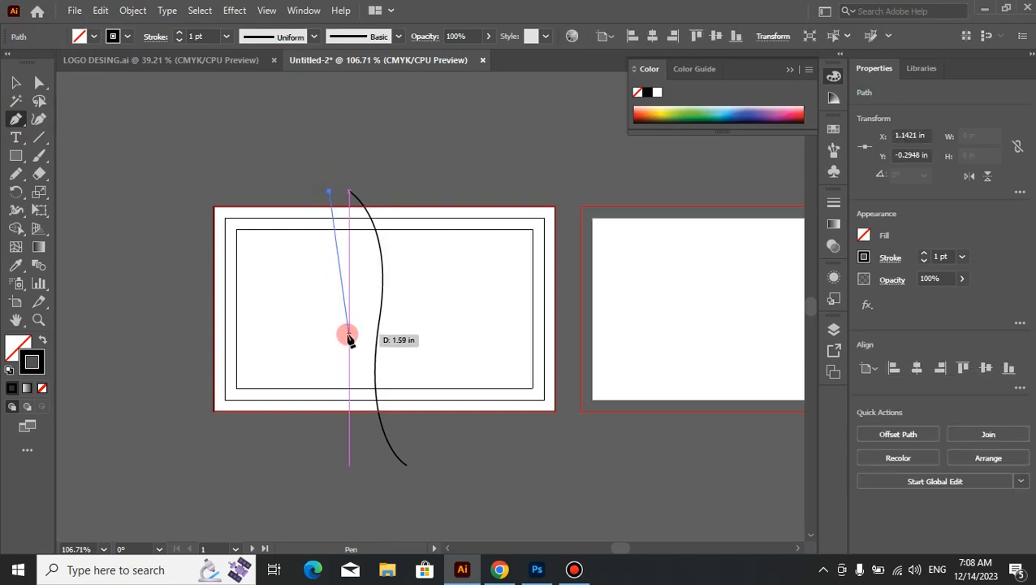
left_click(331, 394)
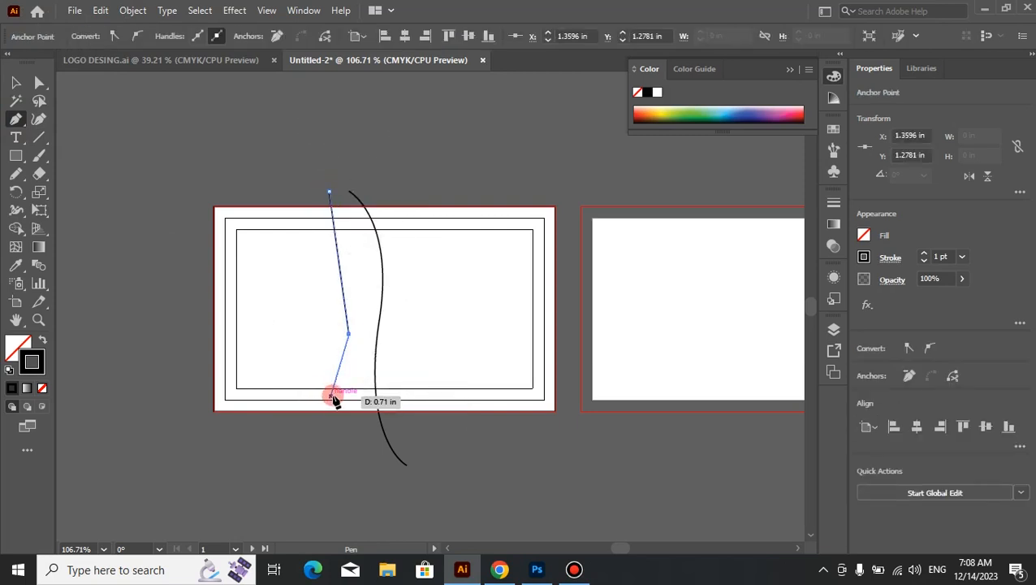
key("ctrl+z")
key("ctrl+z")
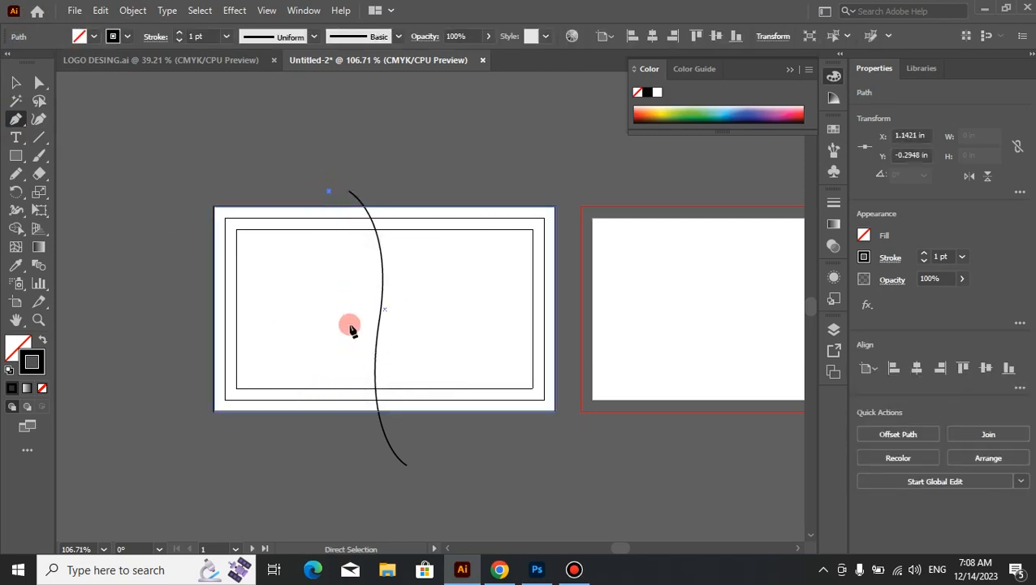
left_click_drag(350, 329, 324, 408)
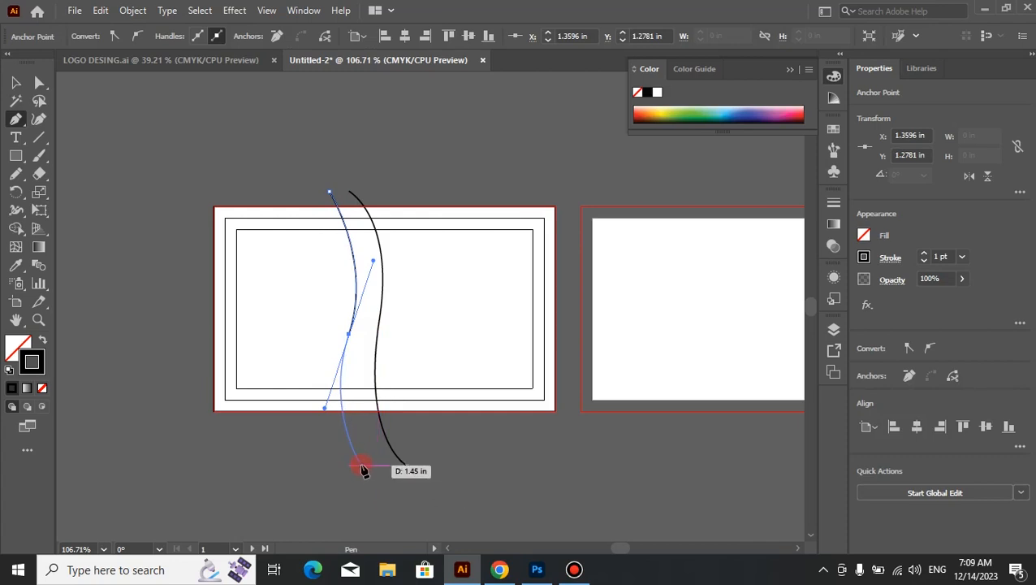
left_click(360, 466)
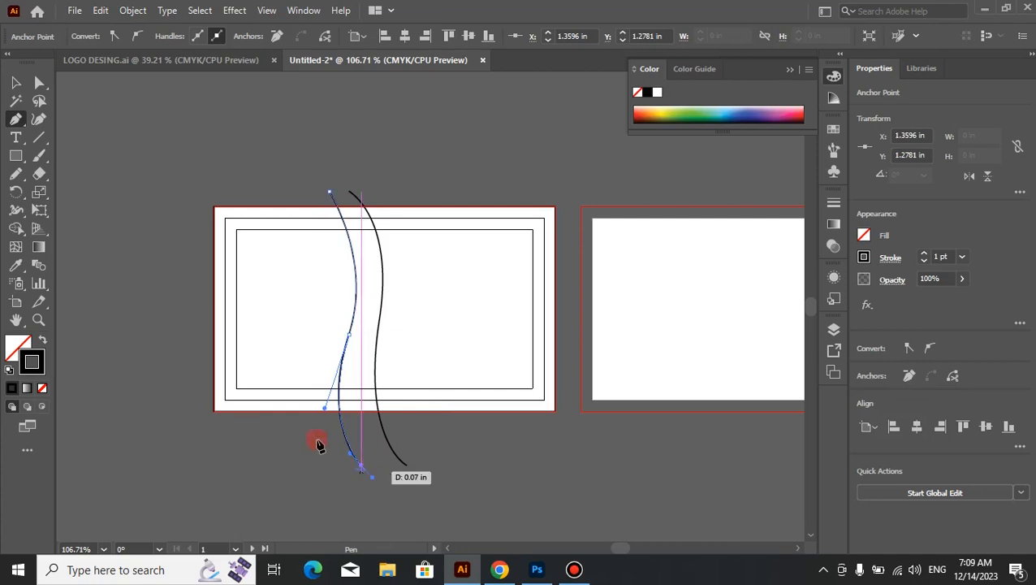
left_click(17, 82)
left_click(296, 138)
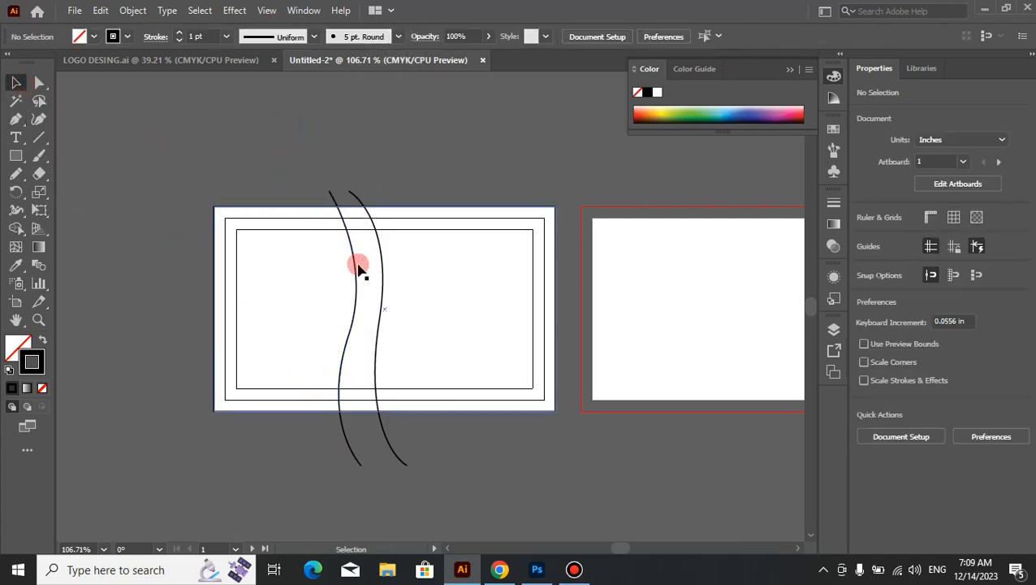
Rotate the left S-curve by about 3.6° and move it slightly closer to the right curve.
left_click(357, 457)
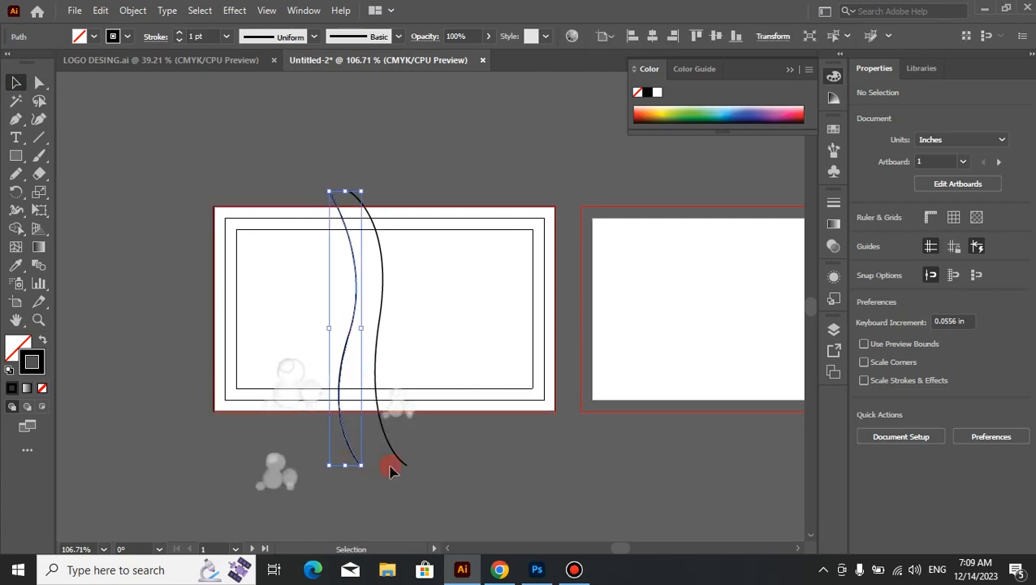
left_click_drag(368, 469, 380, 470)
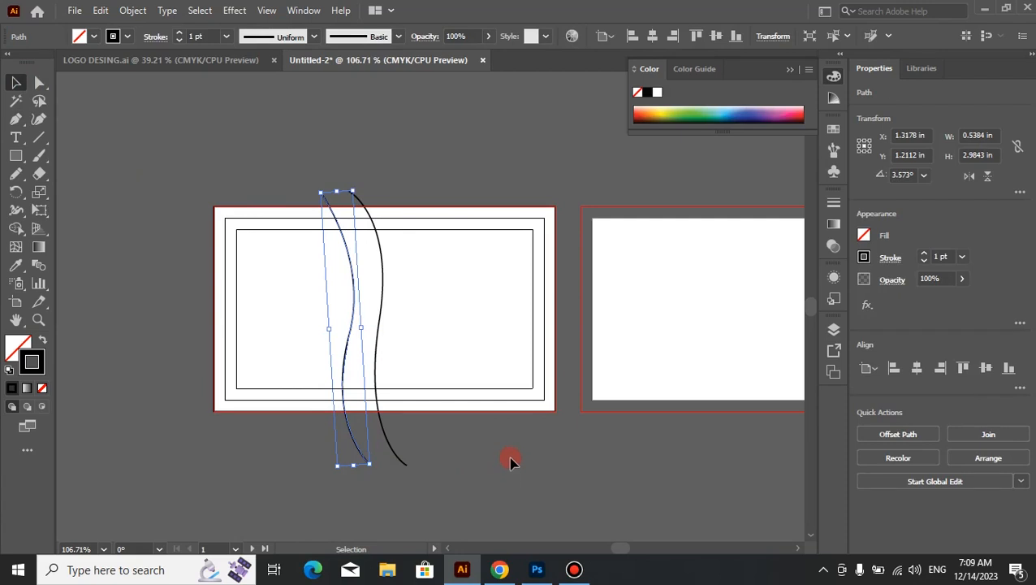
left_click(507, 454)
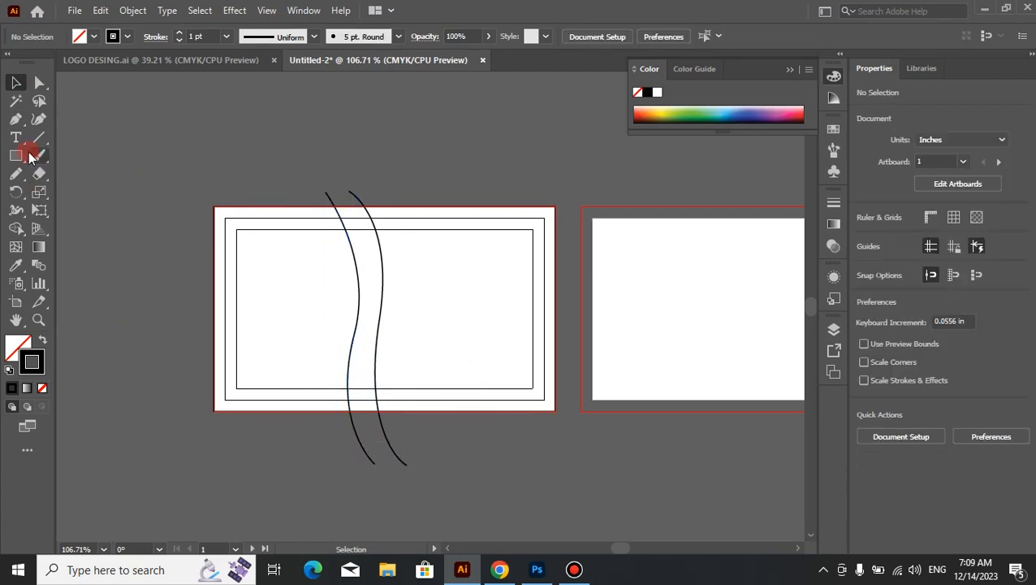
Draw a closed, narrow blade shape about 0.37 × 1.79 in along the left curve, wide above the card and tapering to a point inside it.
left_click(17, 120)
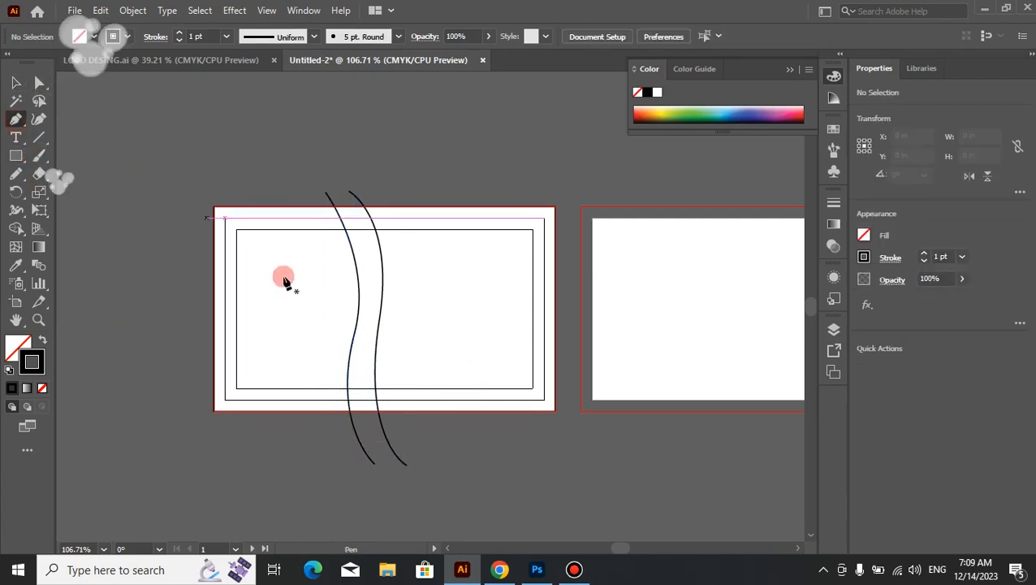
left_click(325, 358)
left_click(319, 194)
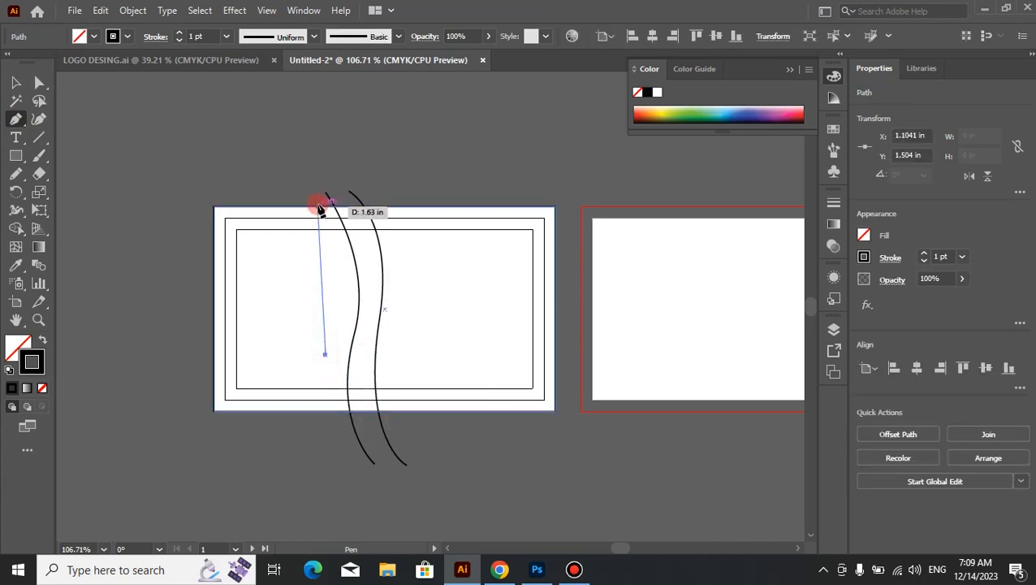
left_click_drag(319, 191, 270, 120)
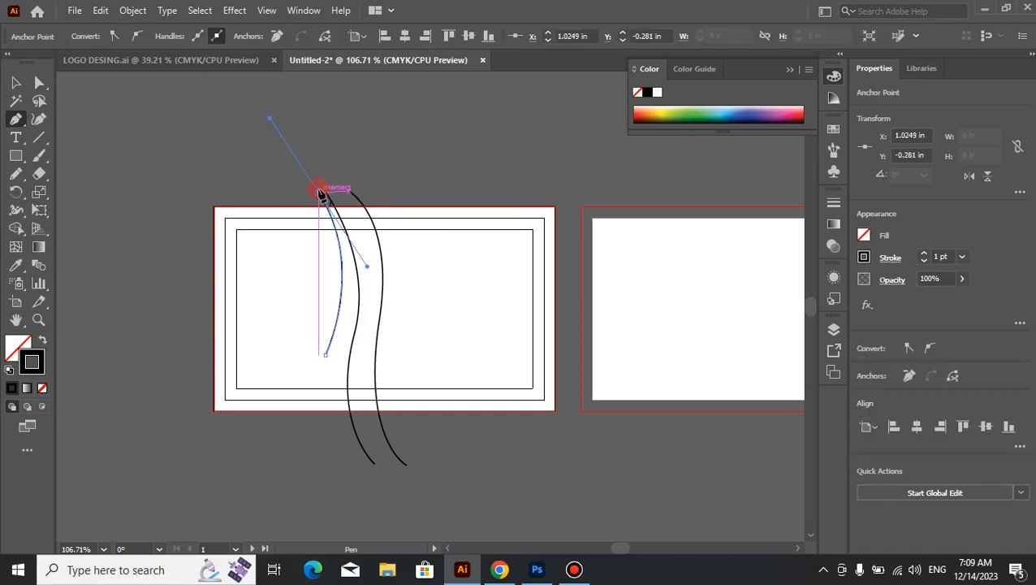
left_click_drag(320, 195, 318, 360)
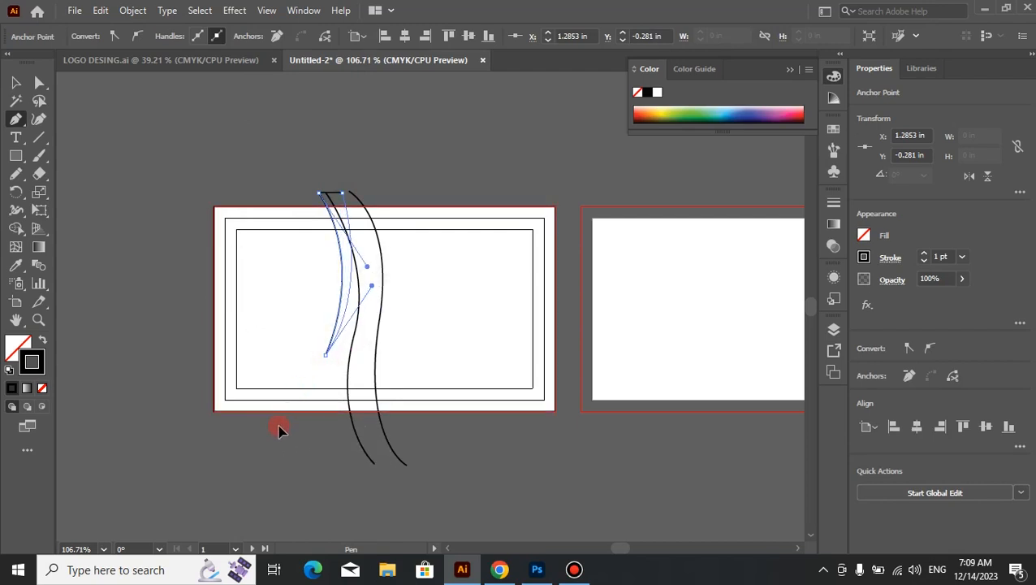
left_click_drag(277, 426, 277, 425)
left_click(27, 82)
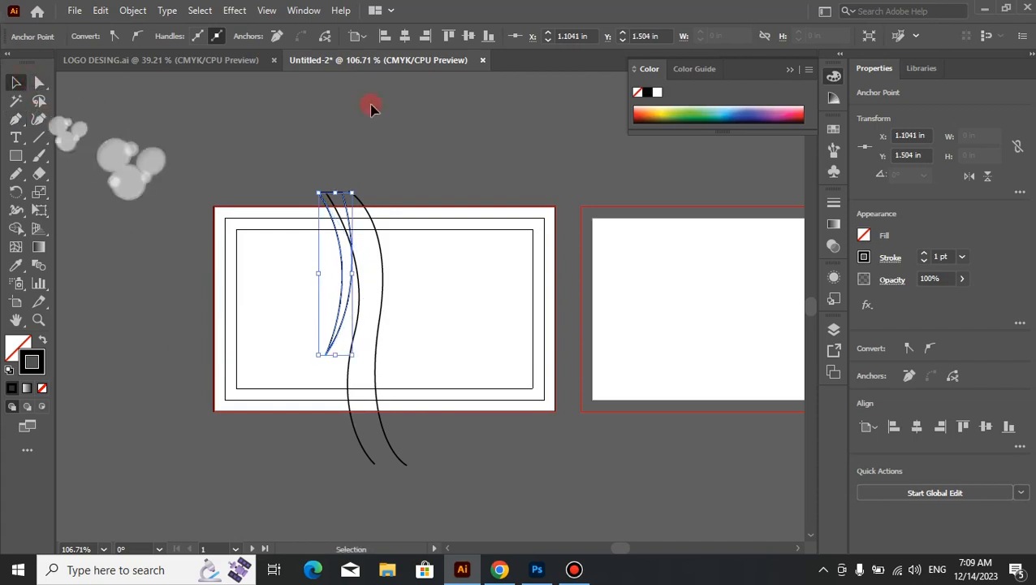
left_click(430, 127)
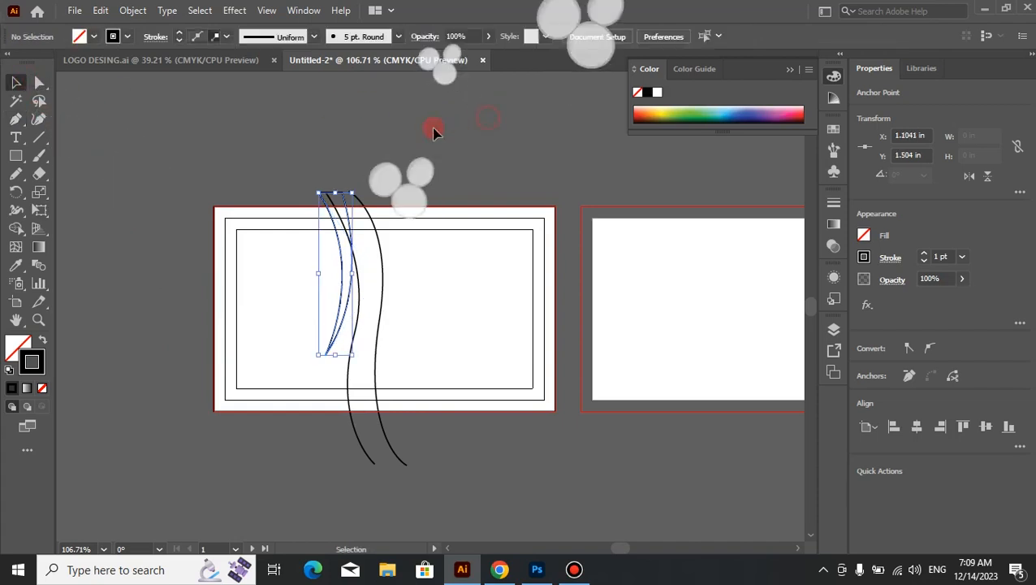
Rotate the blade shape by about 10.2° and nudge it just left of the S-curves.
left_click(323, 195)
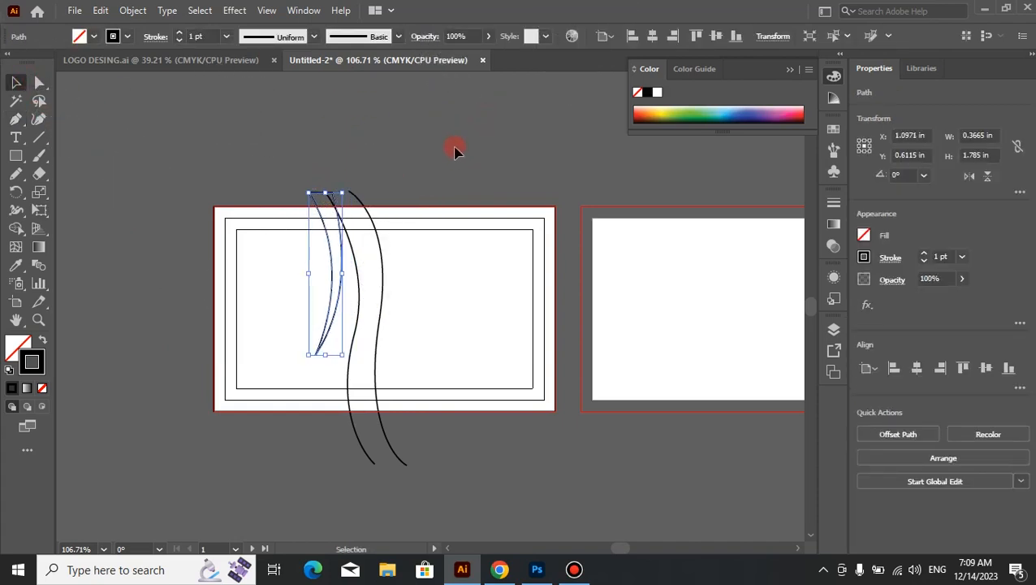
key("Left")
key("Left")
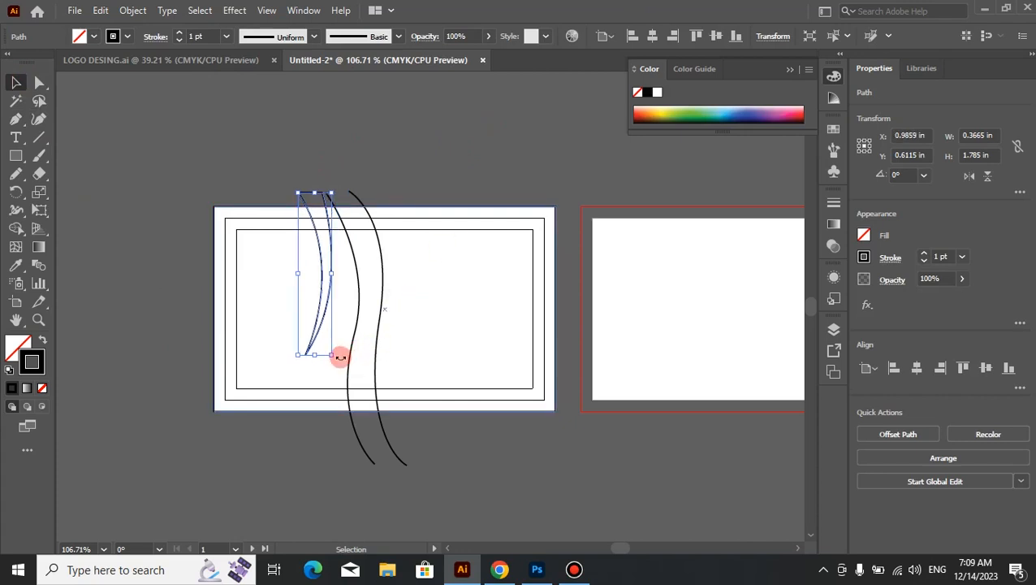
left_click_drag(339, 357, 358, 354)
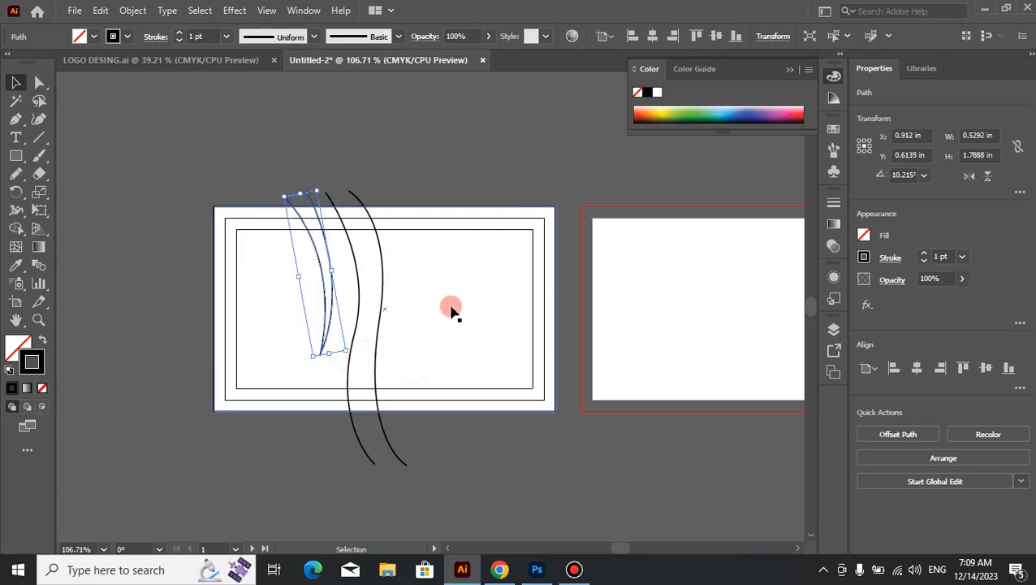
key("Right")
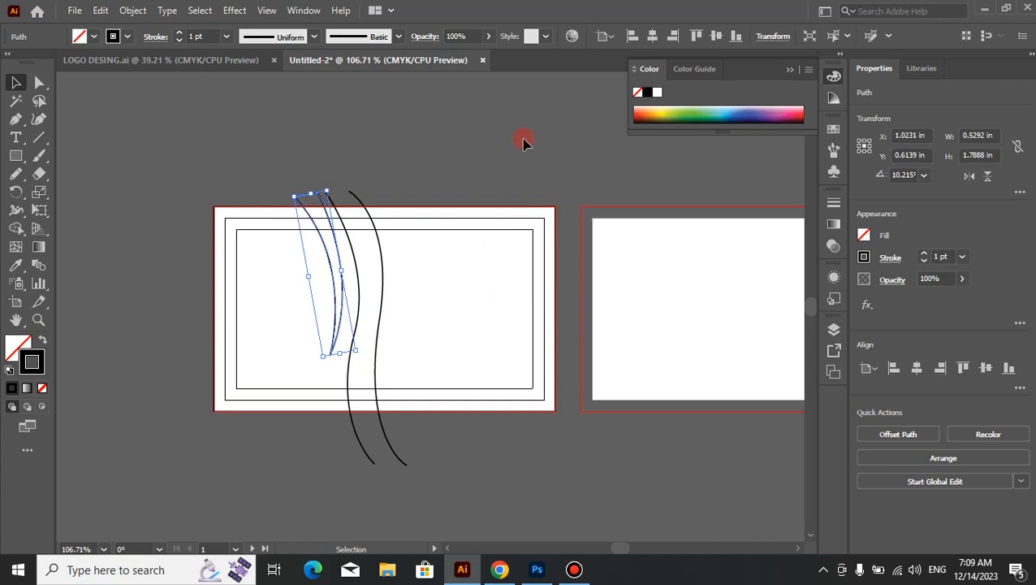
left_click(523, 142)
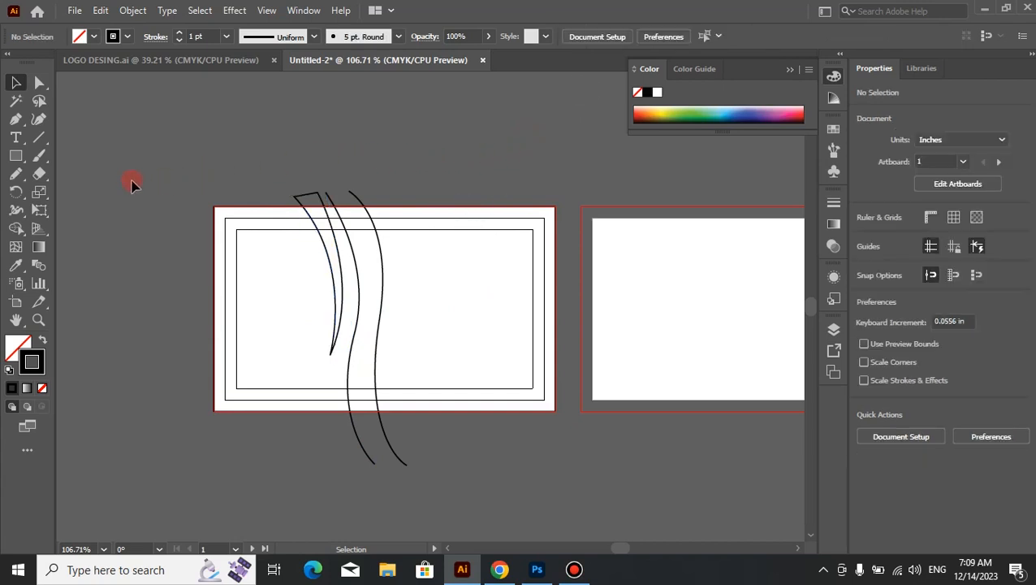
Draw a closed curved blade shape about 0.42 × 1.79 in to the right of the S-curves, flat above the card and pointed inside it.
left_click(16, 120)
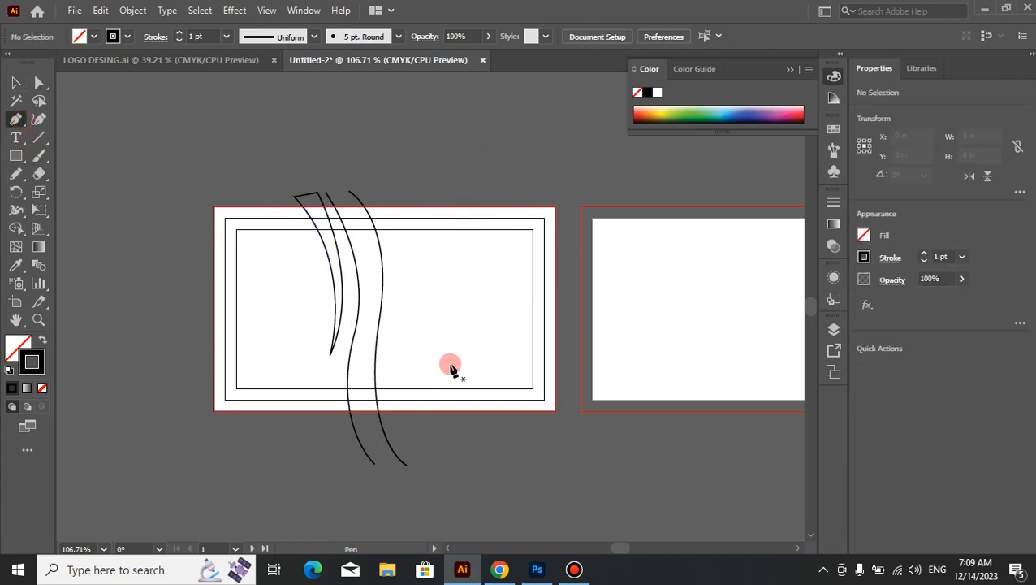
left_click(407, 355)
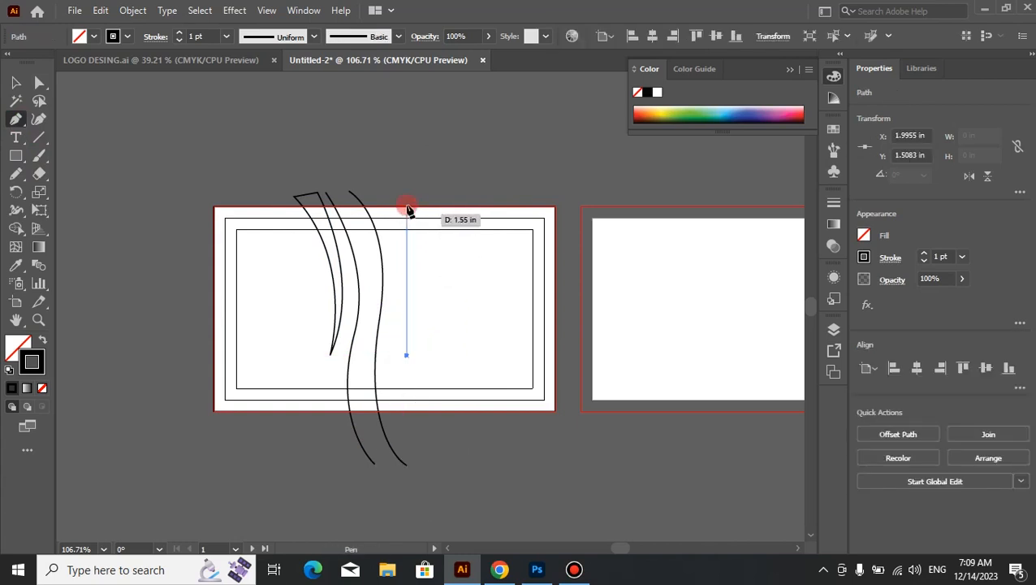
left_click_drag(407, 195, 385, 132)
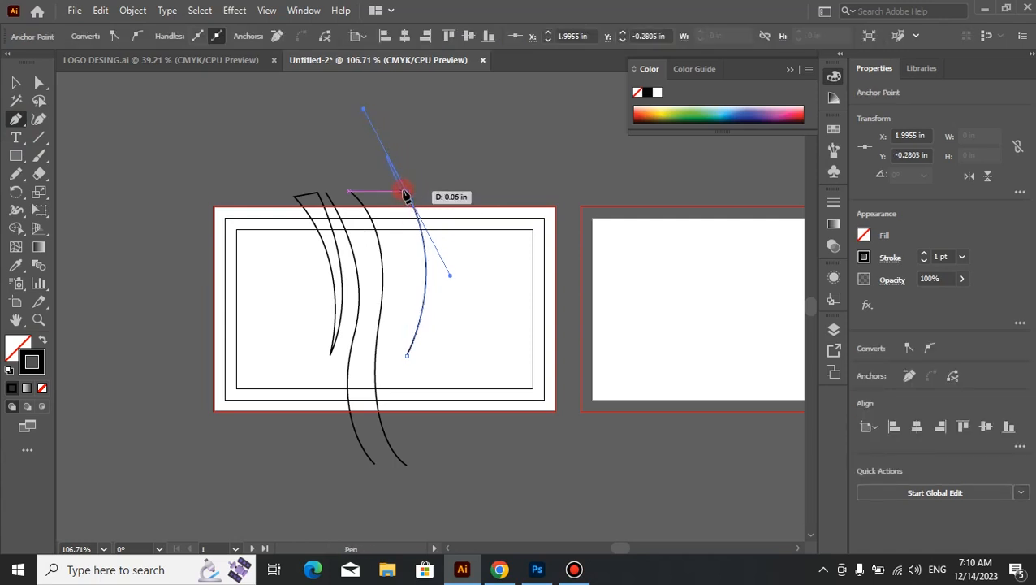
left_click_drag(407, 195, 446, 191)
left_click_drag(408, 355, 363, 397)
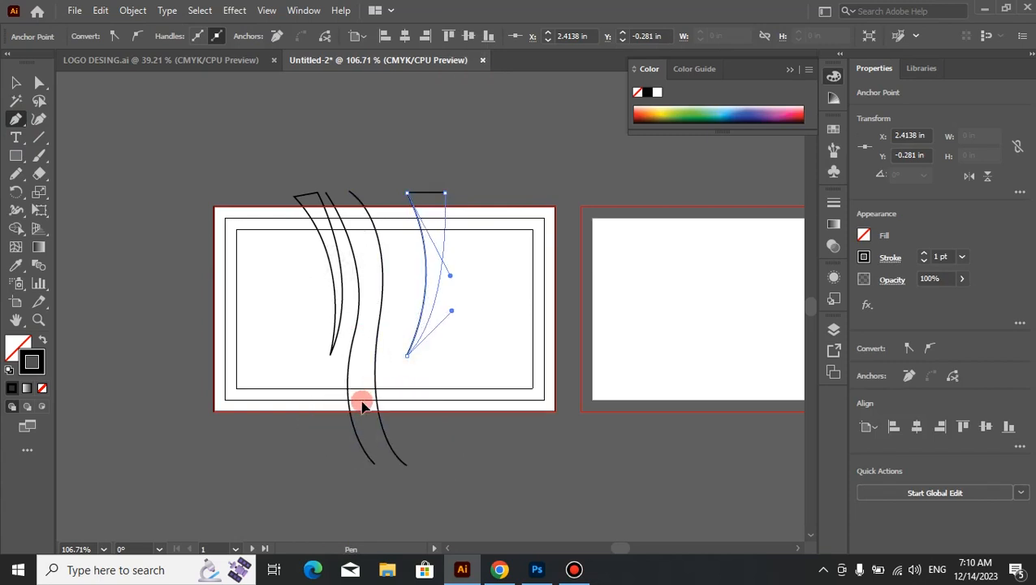
left_click(363, 398)
left_click(16, 82)
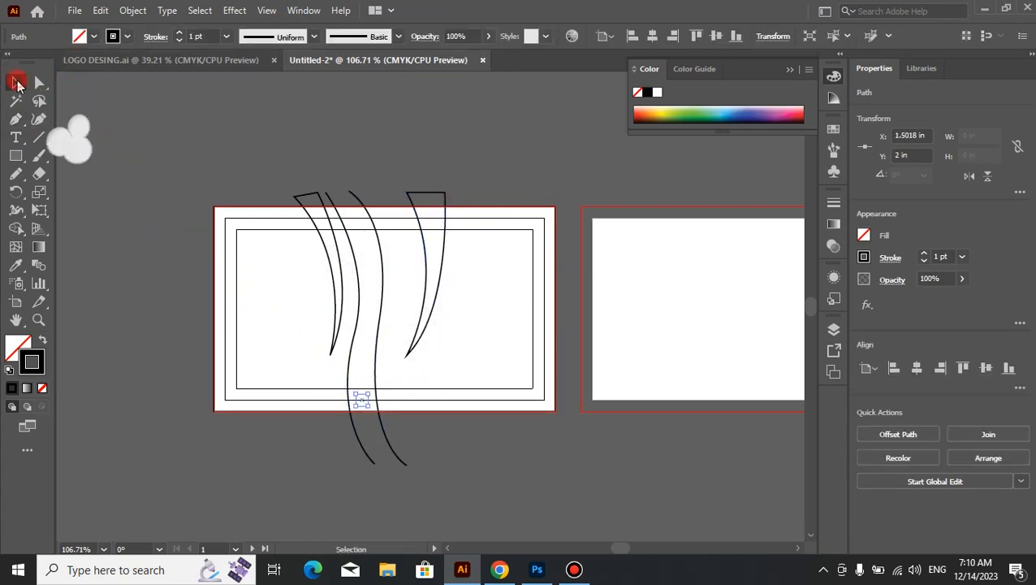
left_click(459, 167)
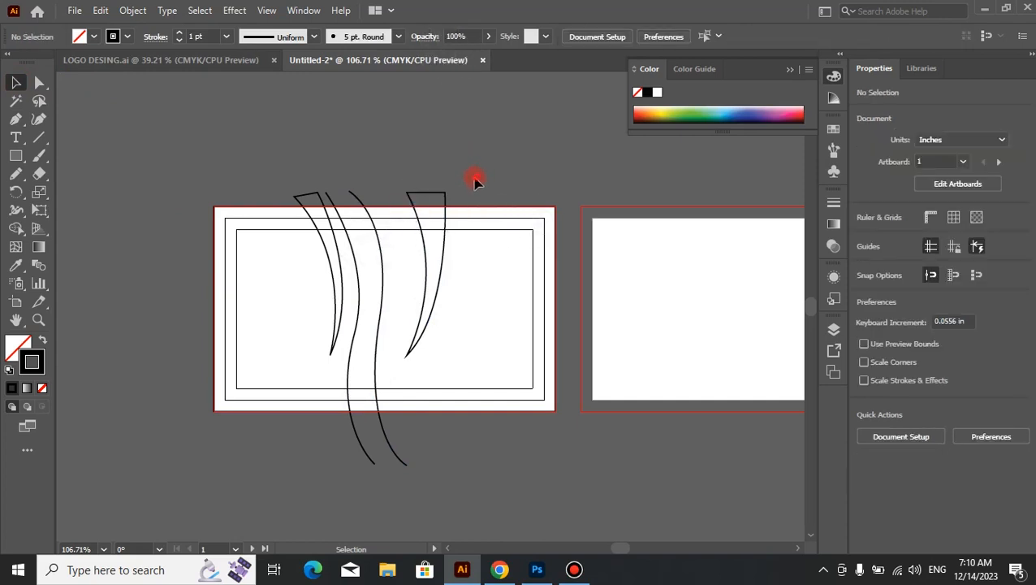
Move the new blade shape horizontally until it sits just beside the right S-curve.
left_click(412, 195)
key("Left")
key("Left")
key("Left")
key("Left")
key("Left")
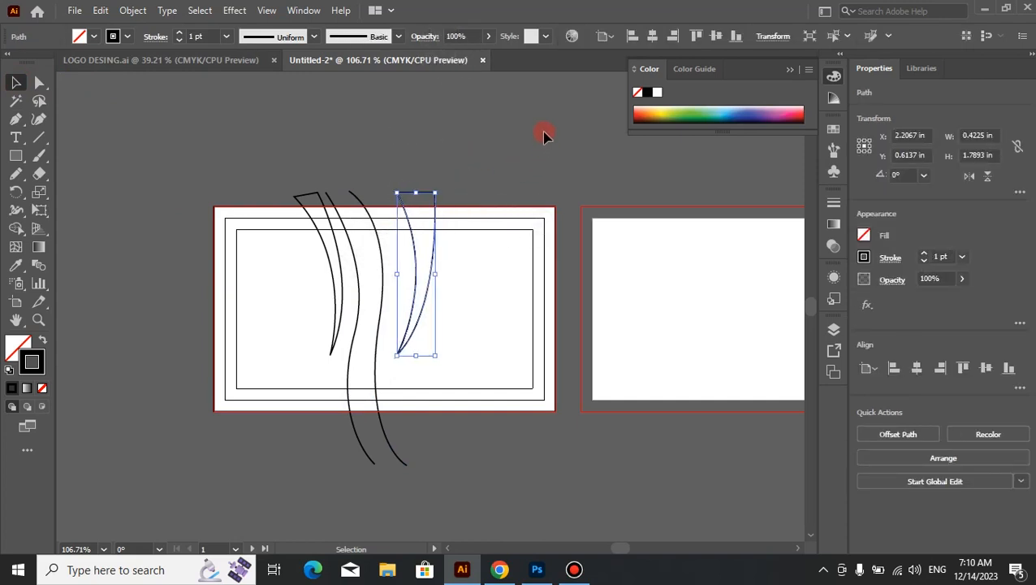
key("Left")
key("Left")
key("Left")
key("Left")
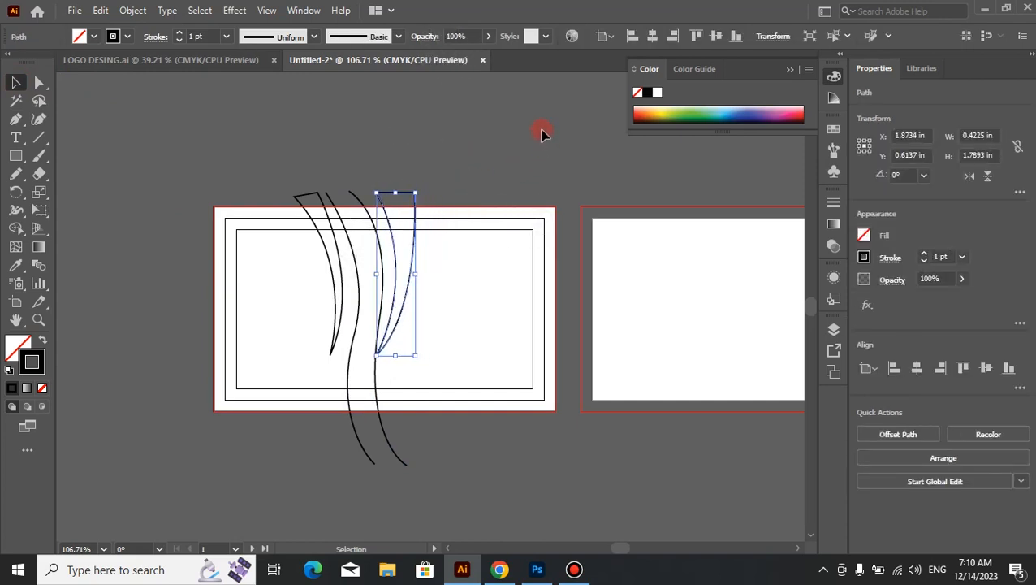
left_click(543, 133)
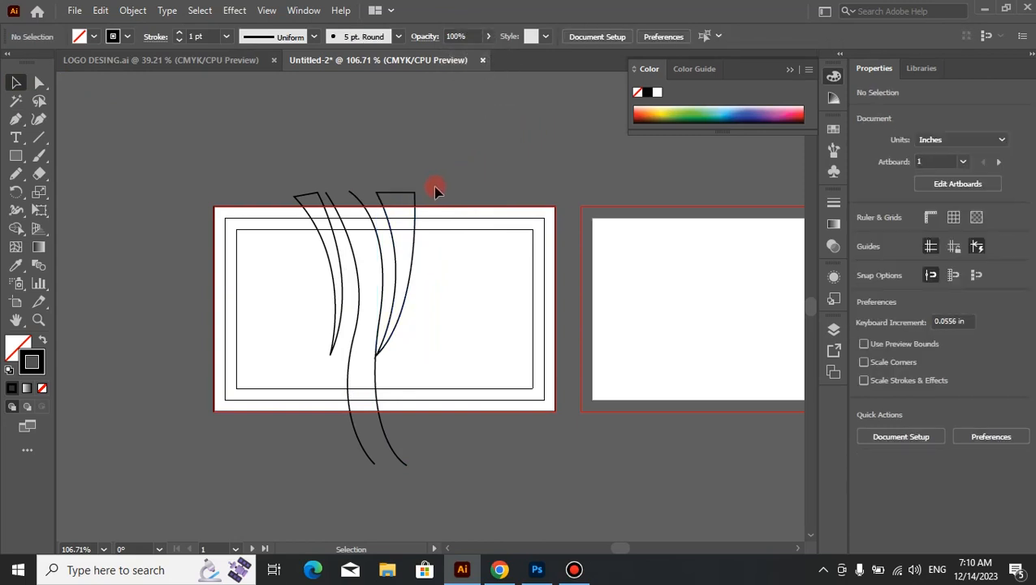
left_click(410, 194)
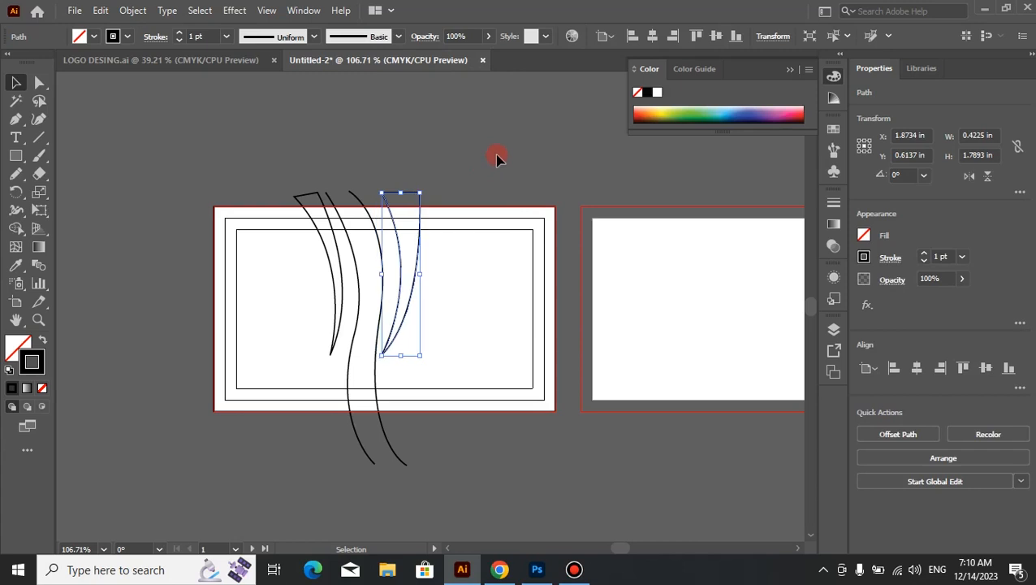
left_click(497, 158)
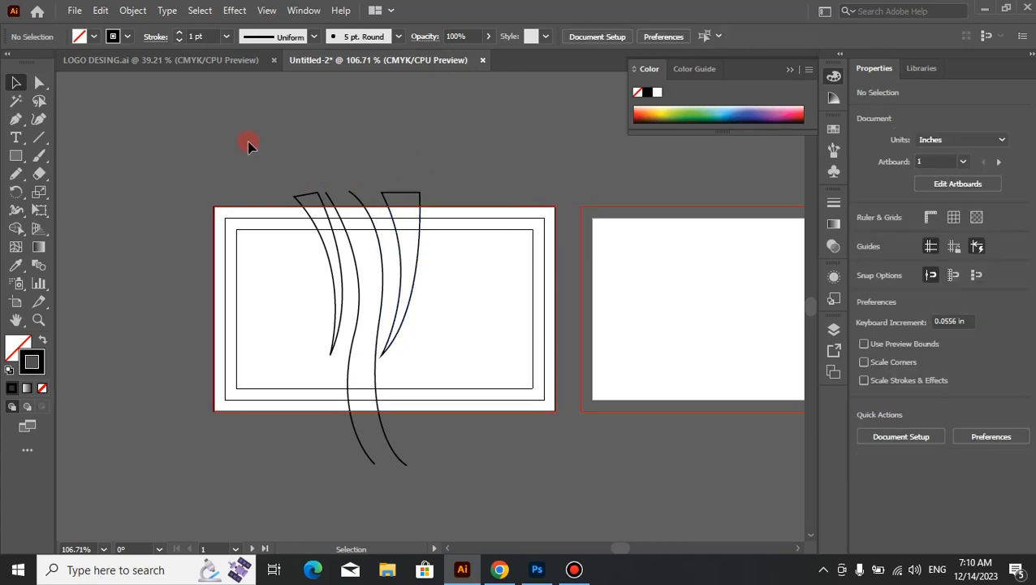
Draw a horizontal bar about 1.77 × 0.27 in from the right blade past the card's right edge, nudging it slightly down and left.
left_click(18, 154)
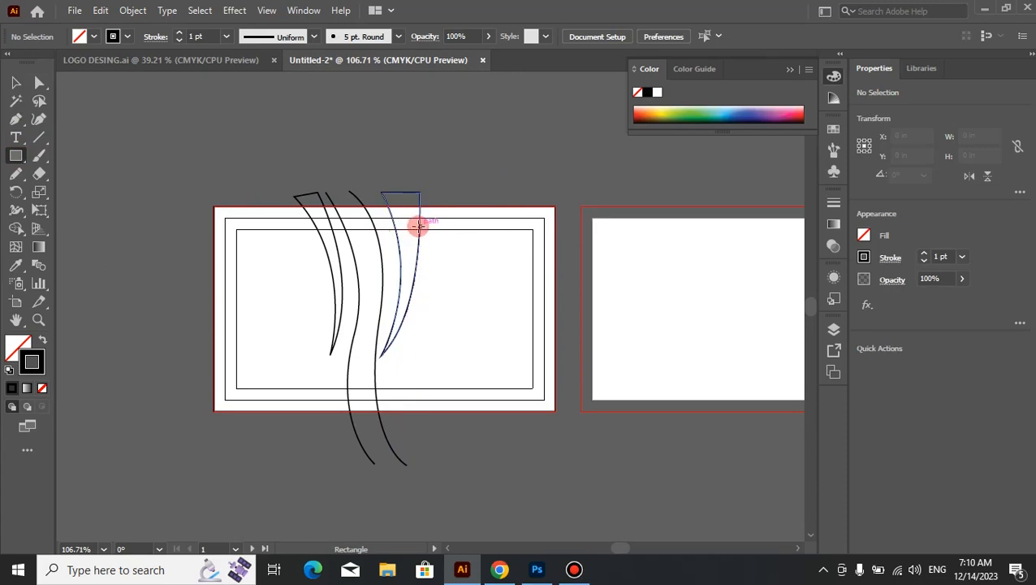
left_click_drag(419, 227, 581, 249)
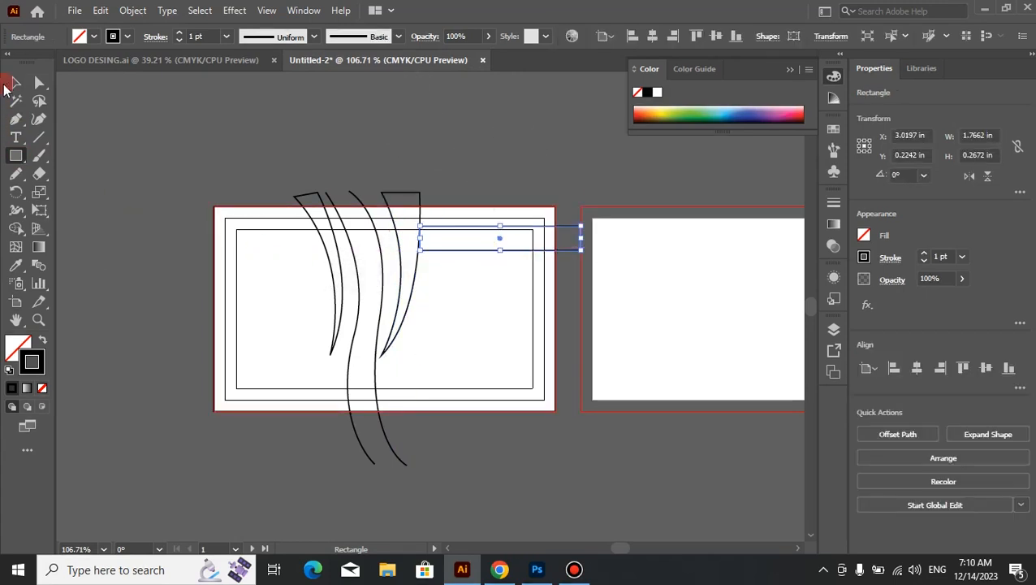
left_click(12, 82)
key("Down")
key("Down")
key("Down")
key("Down")
key("Down")
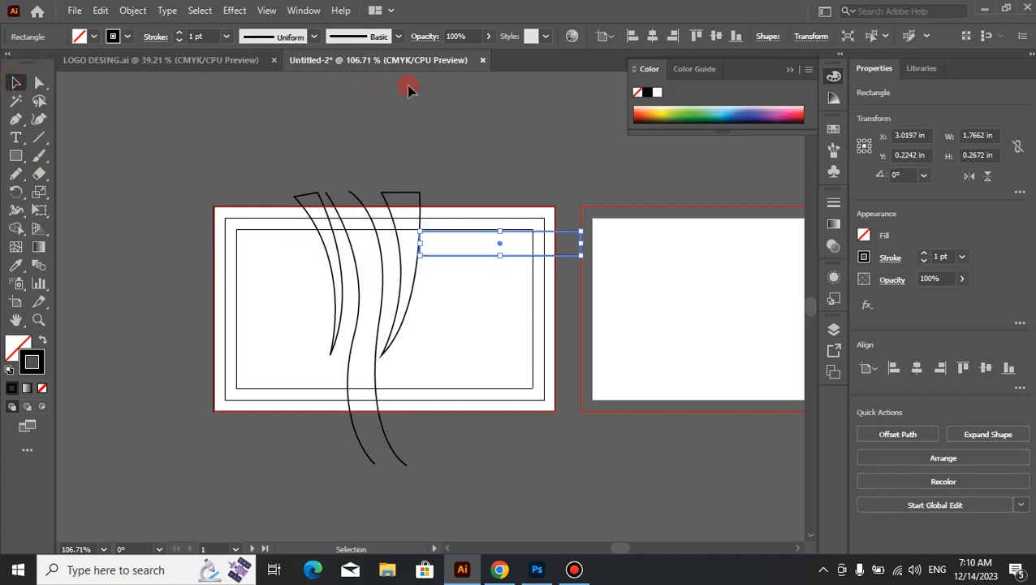
left_click(447, 132)
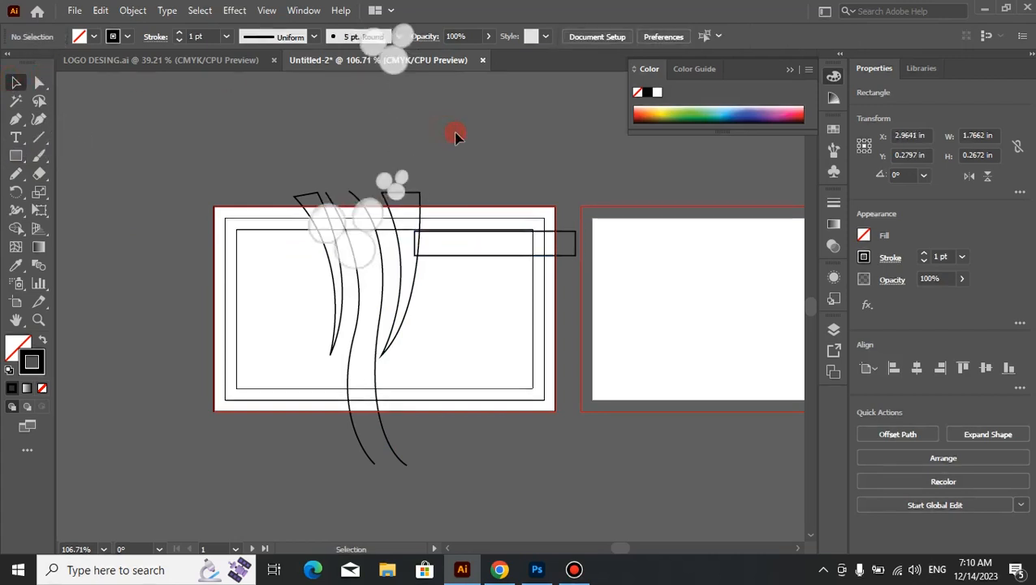
Use Shape Builder with an orange fill on the left blade and S-band, and merge the right blade with the bar inside the card.
left_click_drag(387, 336, 193, 454)
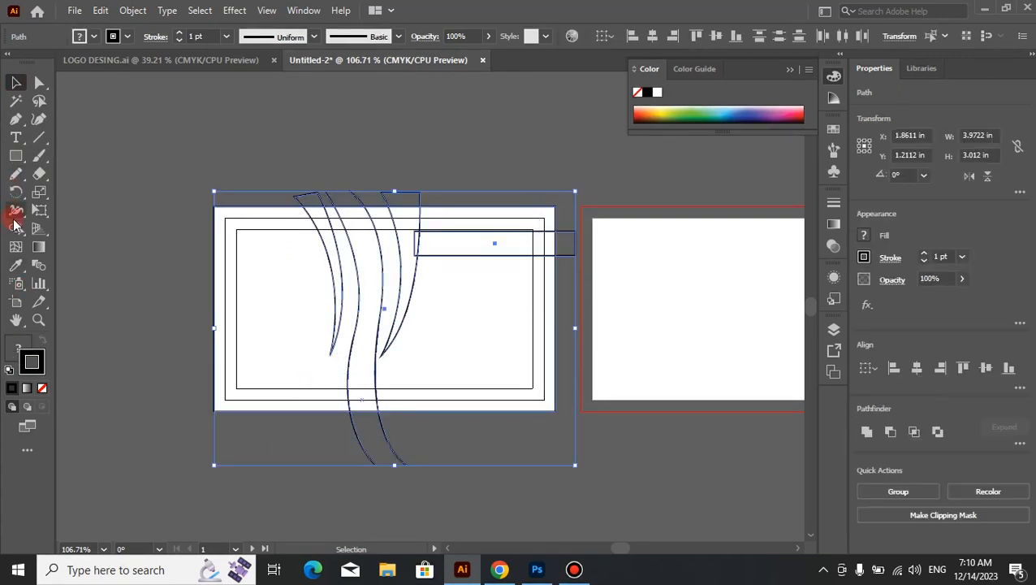
left_click(15, 230)
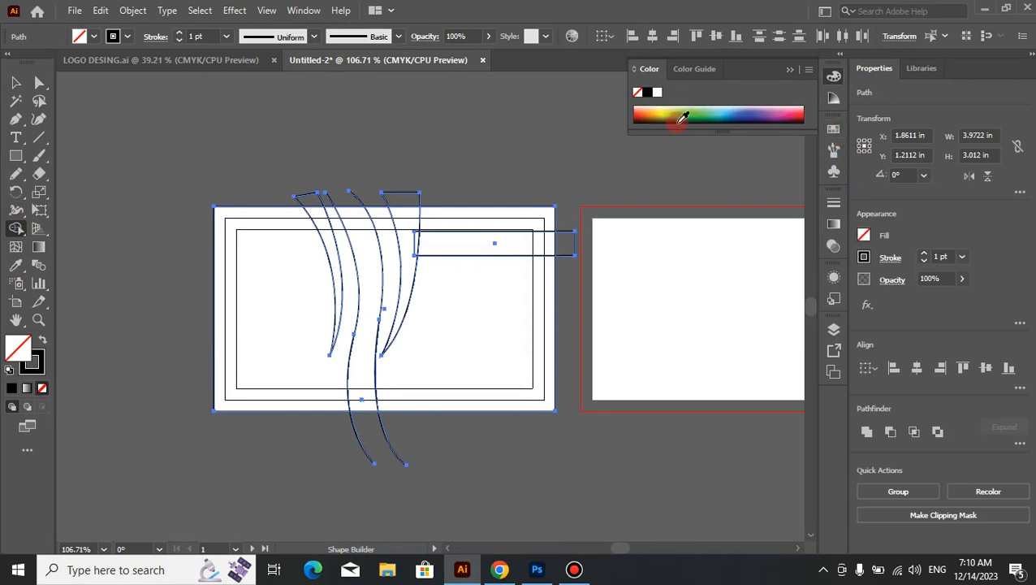
left_click(647, 108)
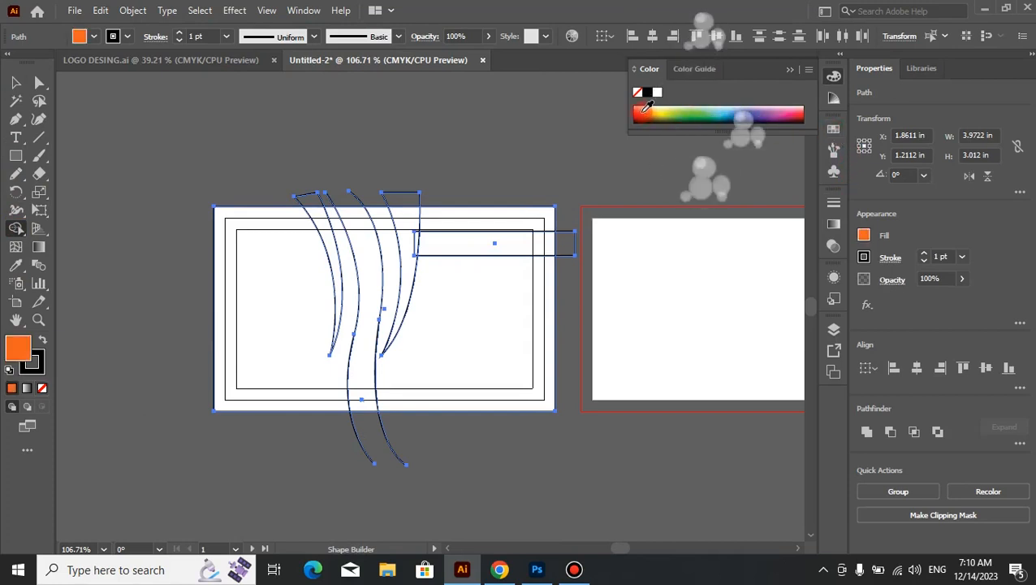
mouse_move(359, 250)
left_mouse_down()
mouse_move(314, 257)
mouse_move(329, 235)
mouse_move(366, 236)
mouse_move(366, 258)
mouse_move(412, 244)
left_mouse_up()
left_click_drag(413, 240, 488, 243)
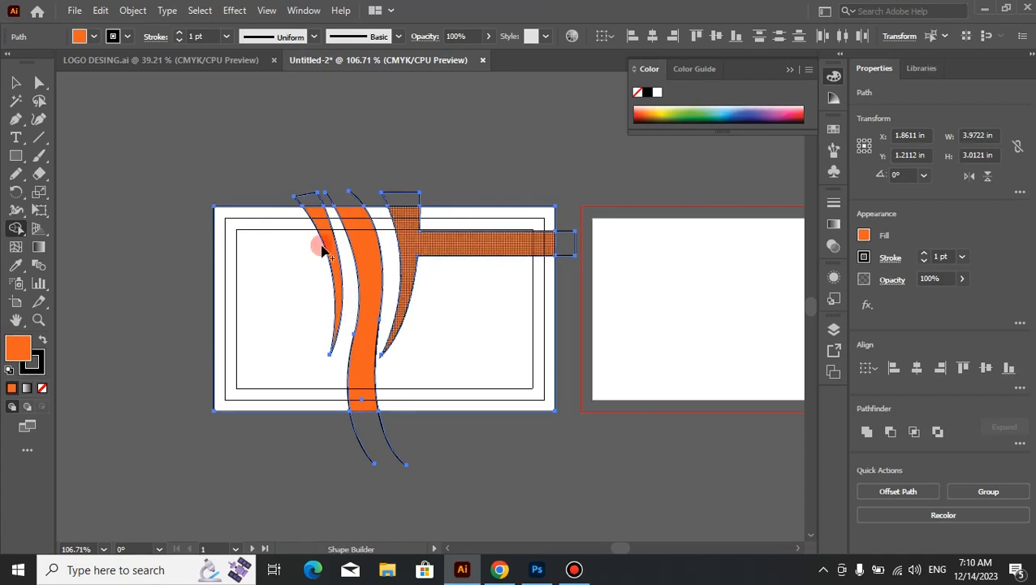
Delete the leftover outline pieces extending above, below and to the right of the card.
left_click(15, 83)
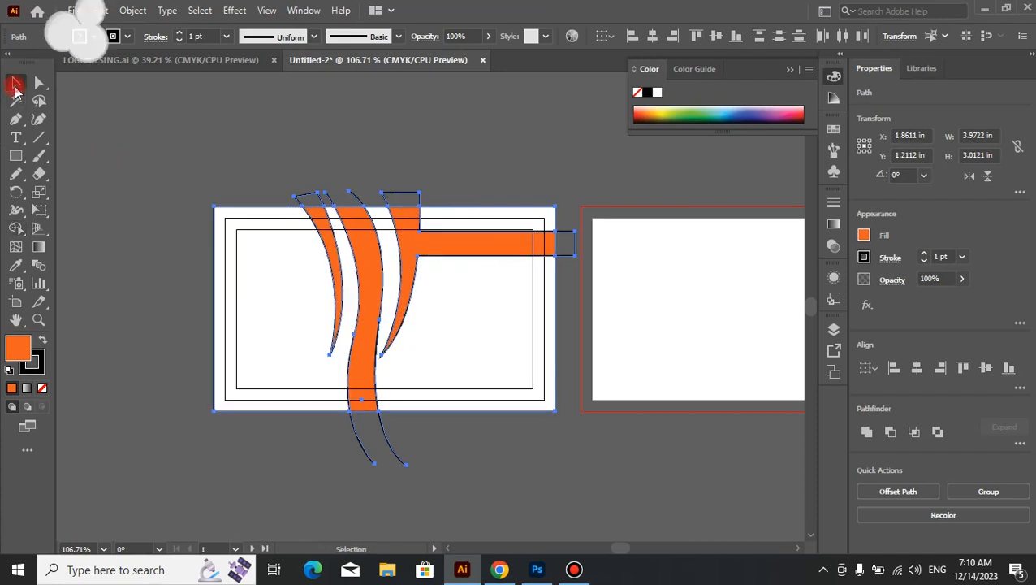
left_click(495, 162)
left_click_drag(428, 187, 288, 200)
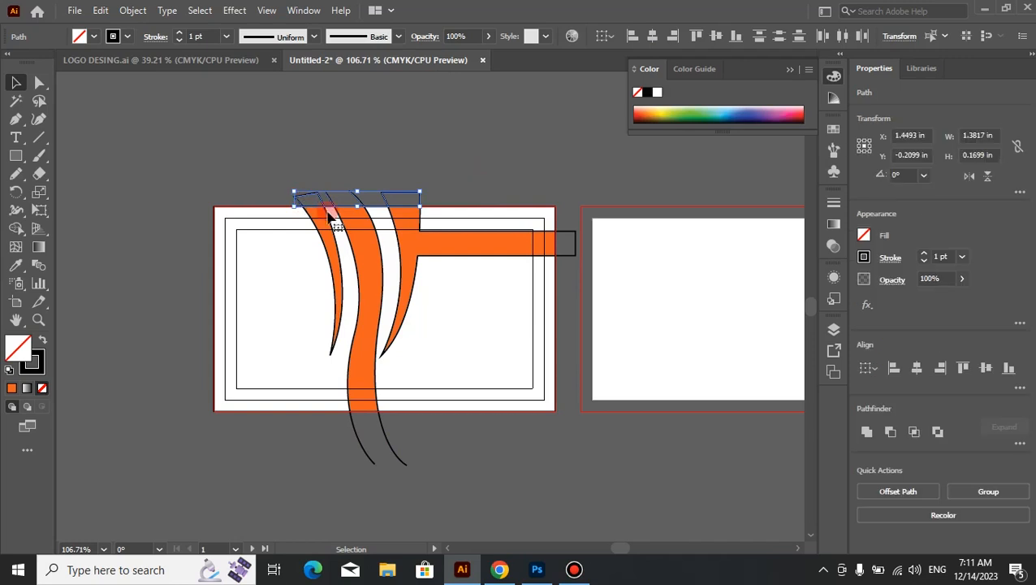
left_click(570, 241, "shift")
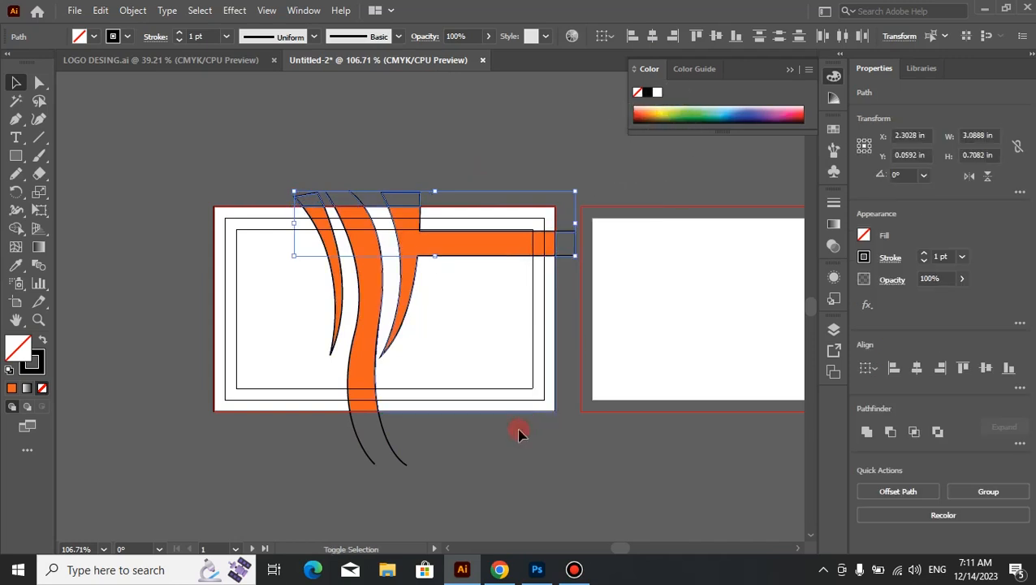
left_click_drag(447, 437, 300, 468)
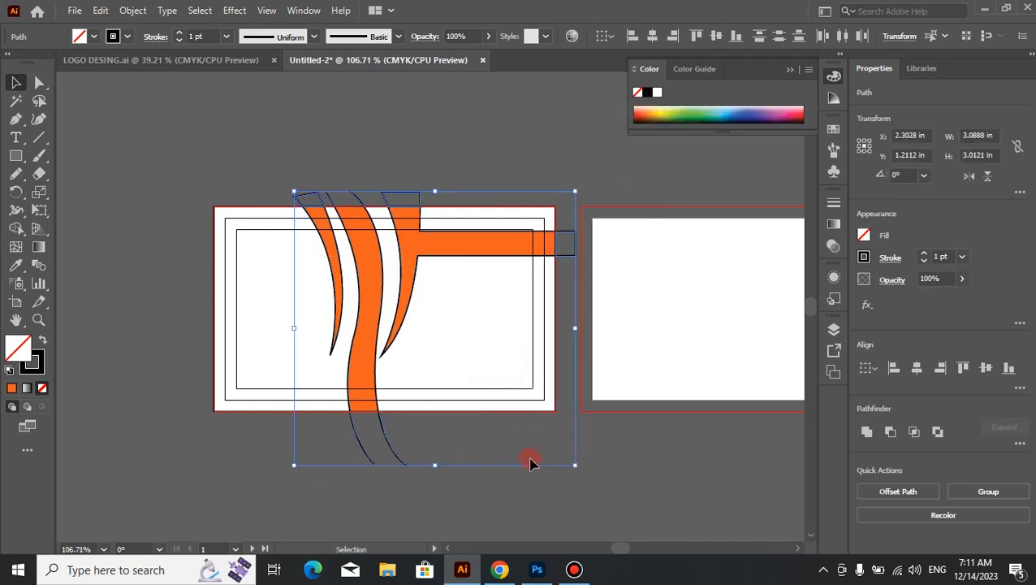
key("Delete")
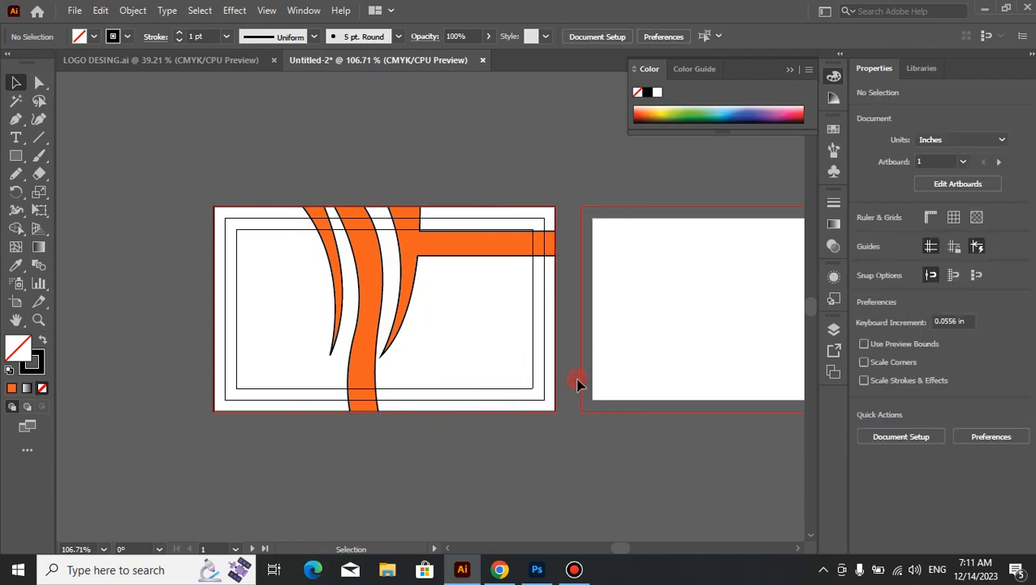
Remove the stroke from the orange bar shape, the S-band and the left blade.
left_click(527, 252)
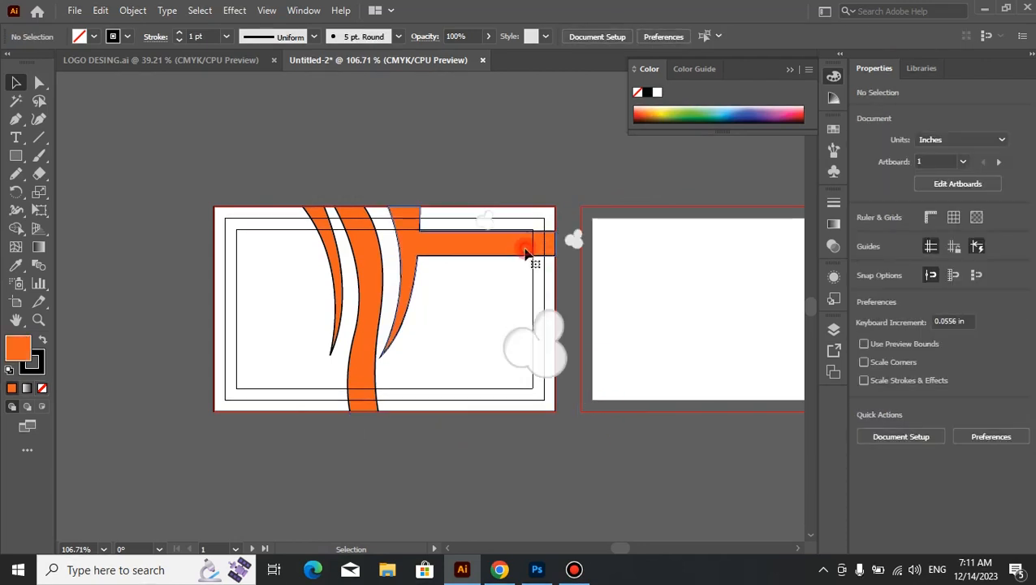
left_click(354, 293, "shift")
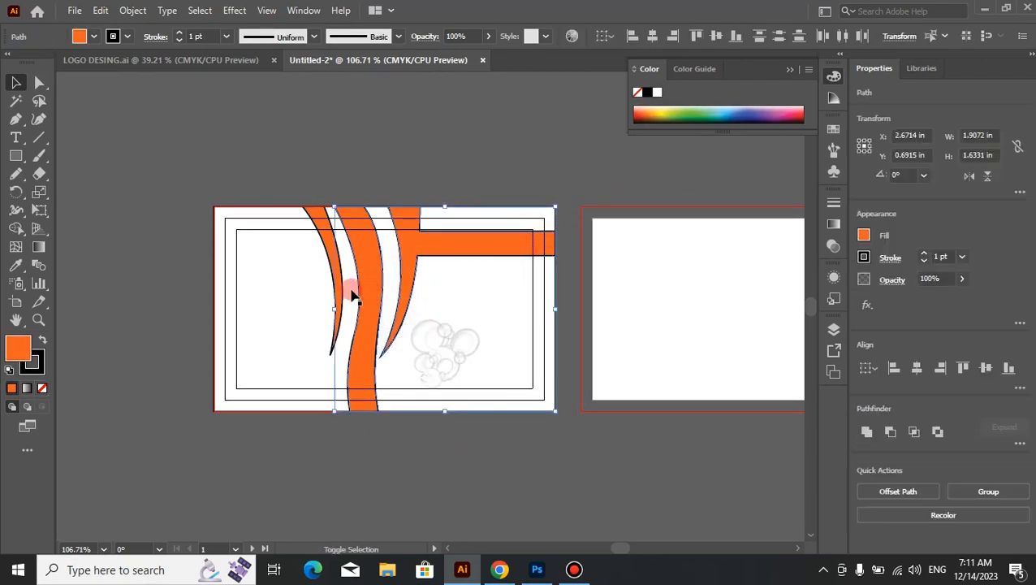
left_click(329, 248, "shift")
left_click(36, 363)
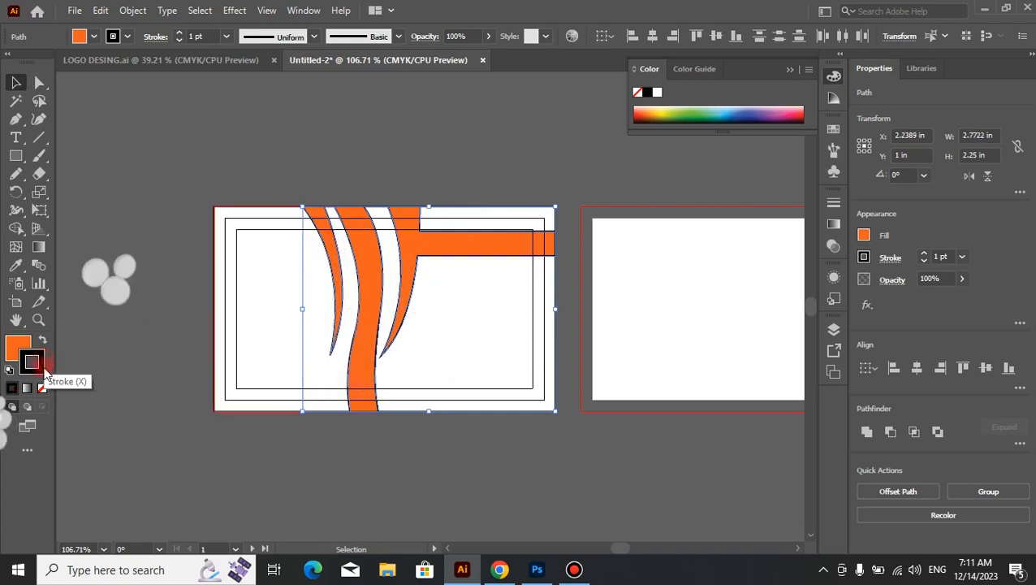
left_click(42, 387)
left_click(14, 351)
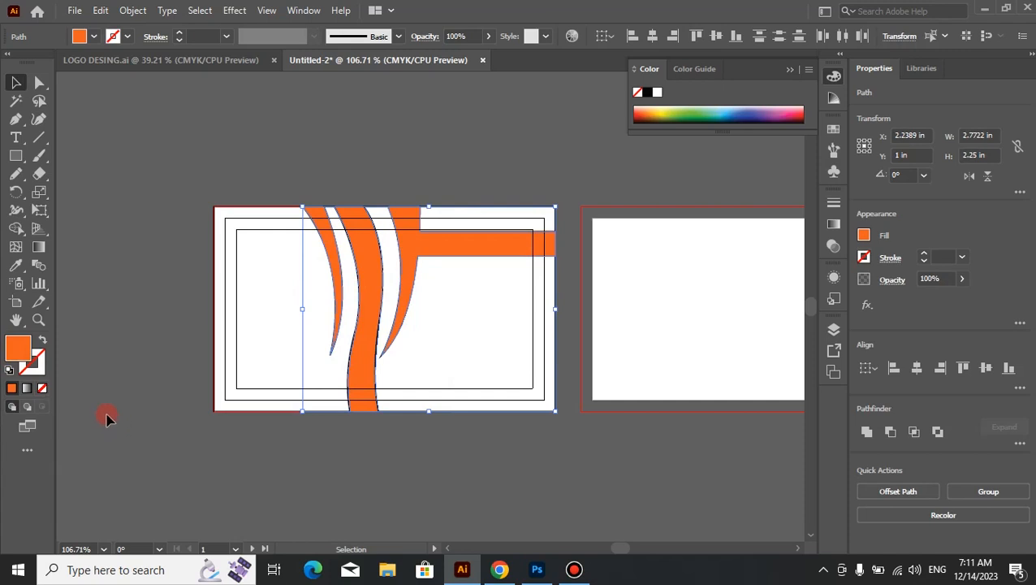
left_click(106, 417)
Remove the stroke from the large white background areas on both sides of the orange S-band.
left_click(434, 363)
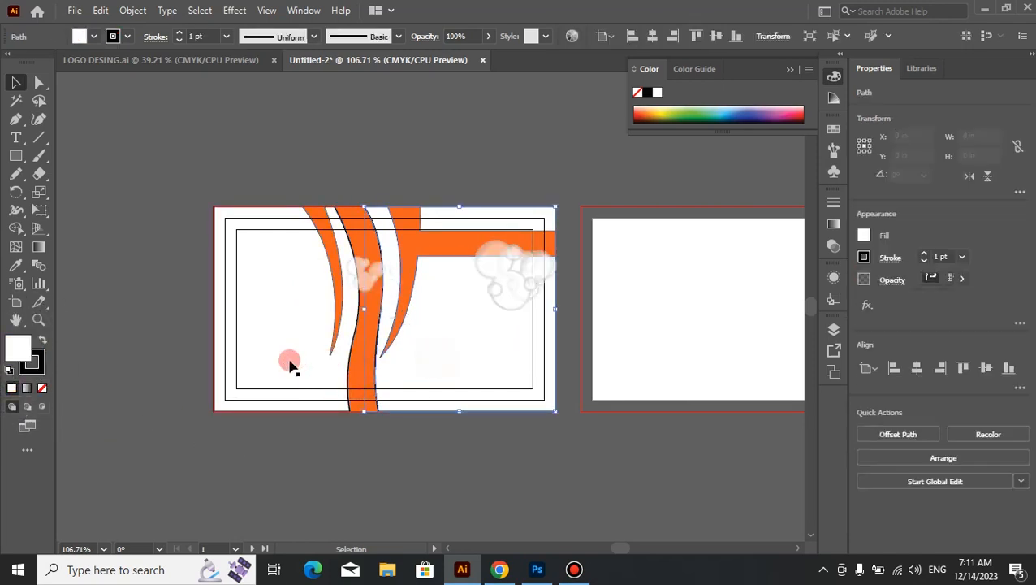
left_click(290, 364)
left_click(35, 365)
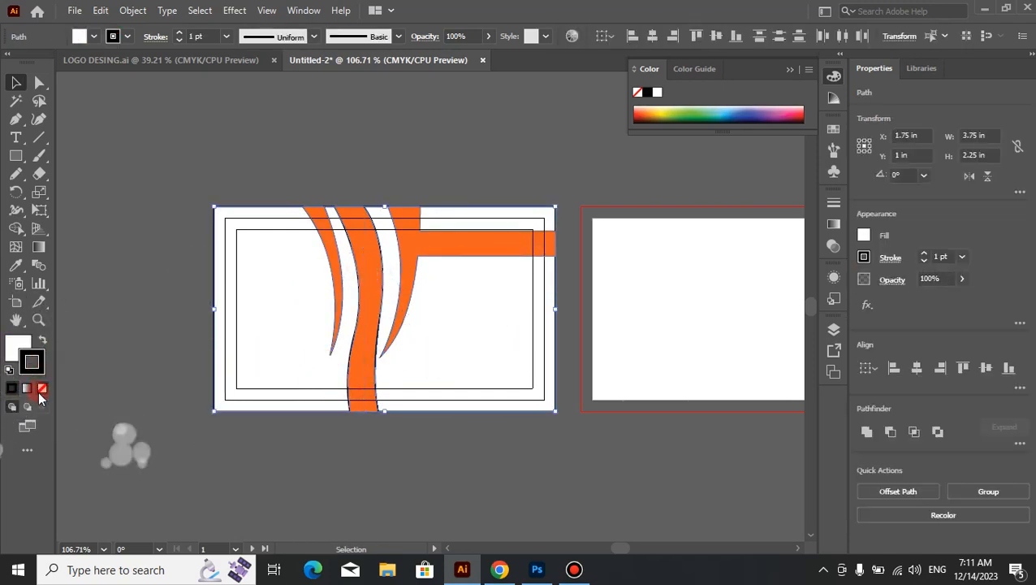
left_click(41, 389)
key("x")
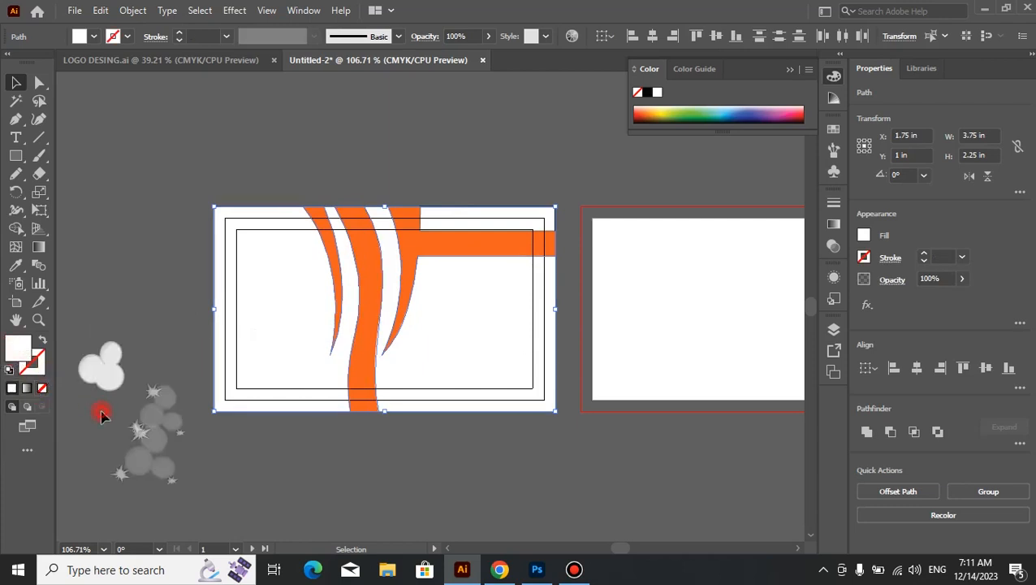
left_click(99, 411)
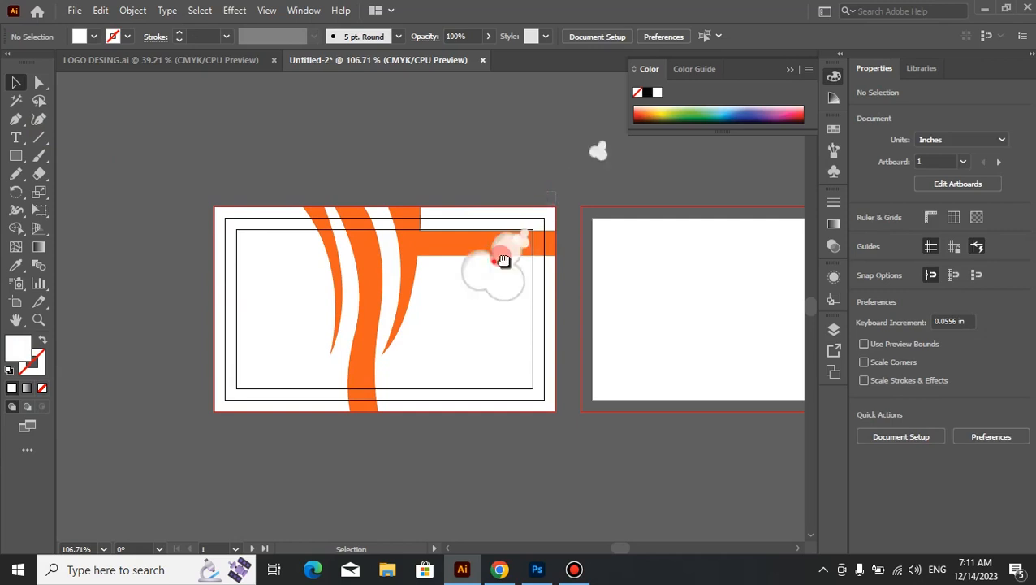
left_click(509, 225)
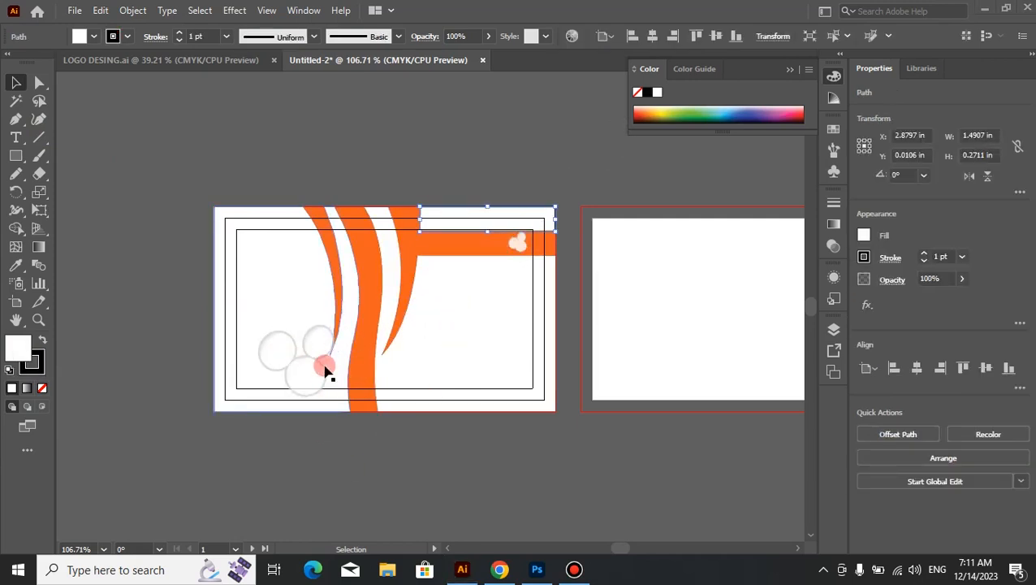
right_click(325, 370)
right_click(310, 372)
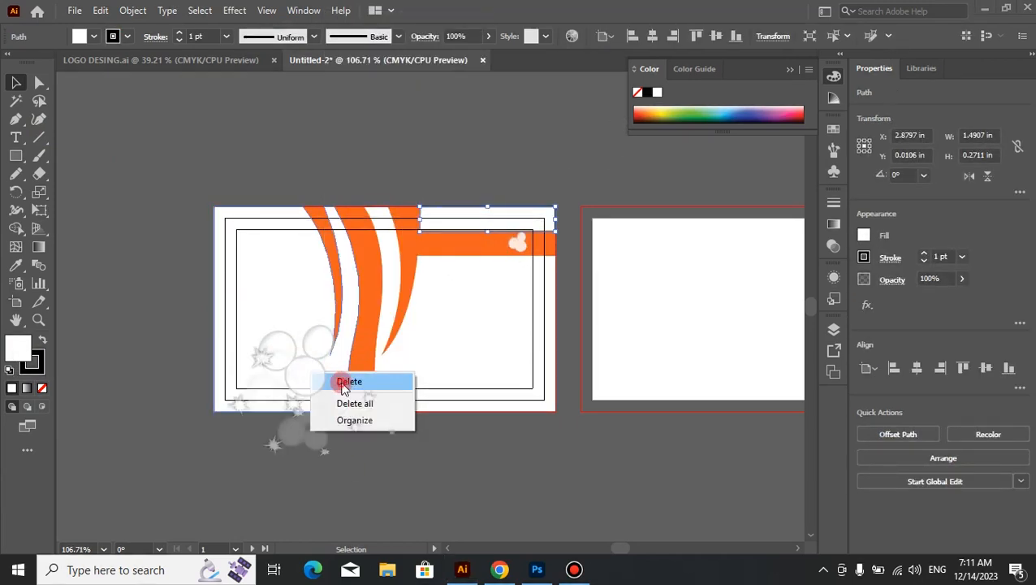
left_click(338, 382)
left_click(493, 433)
Remove the stroke from the narrow white background strip above the orange bar and set its fill to FFFFFF.
left_click(505, 221)
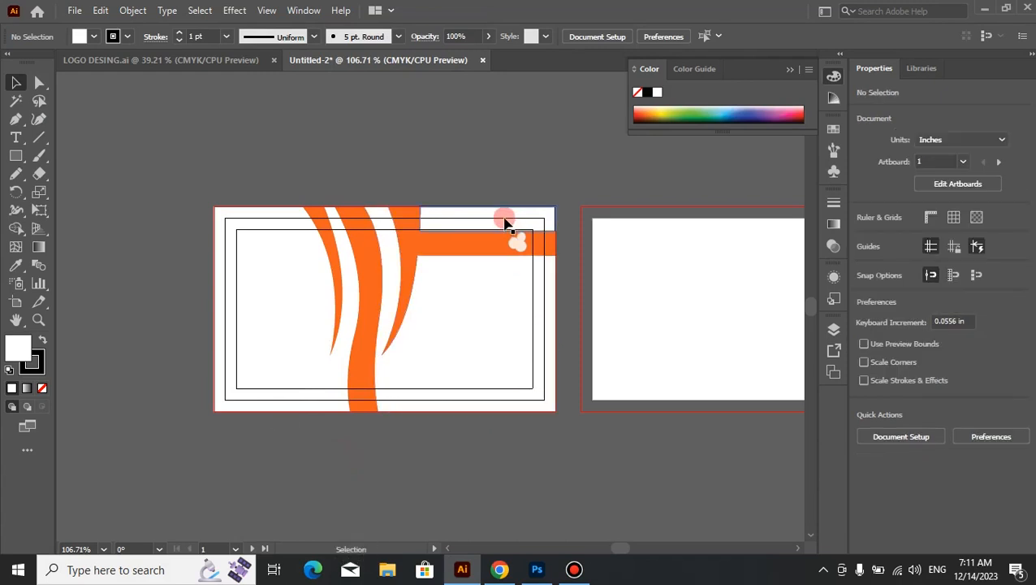
left_click(36, 364)
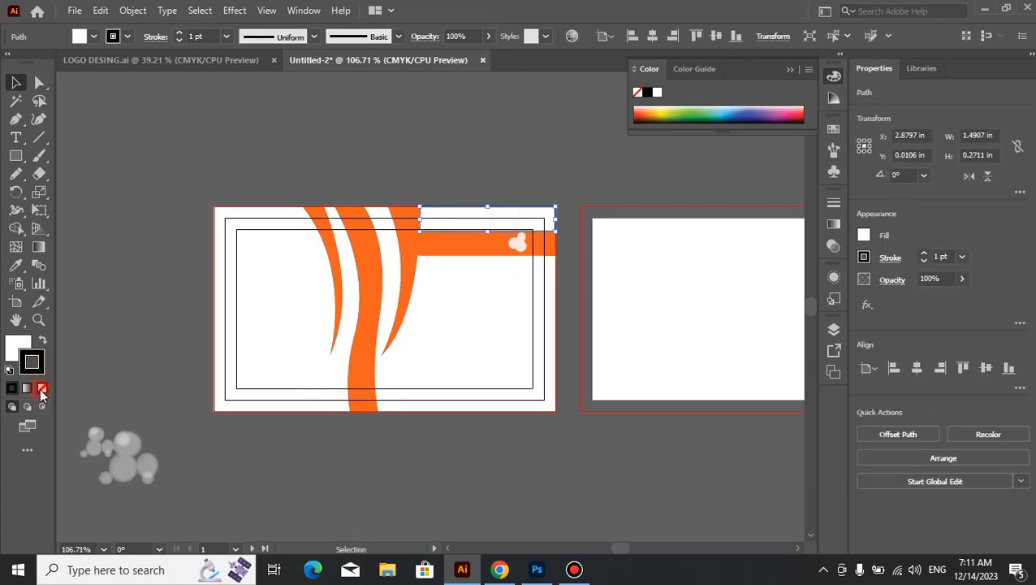
left_click(42, 387)
double_click(18, 347)
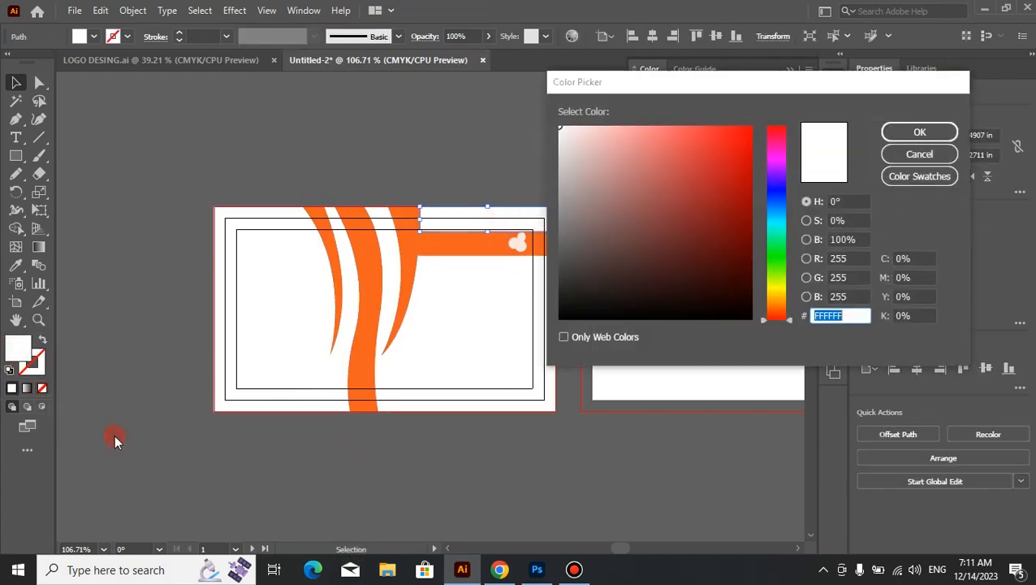
left_click(913, 132)
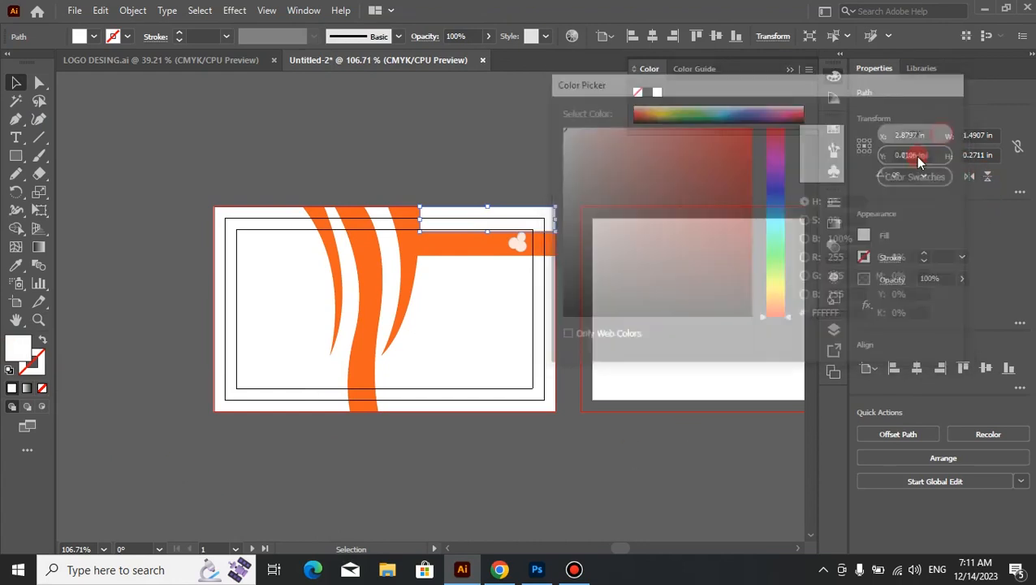
left_click(570, 399)
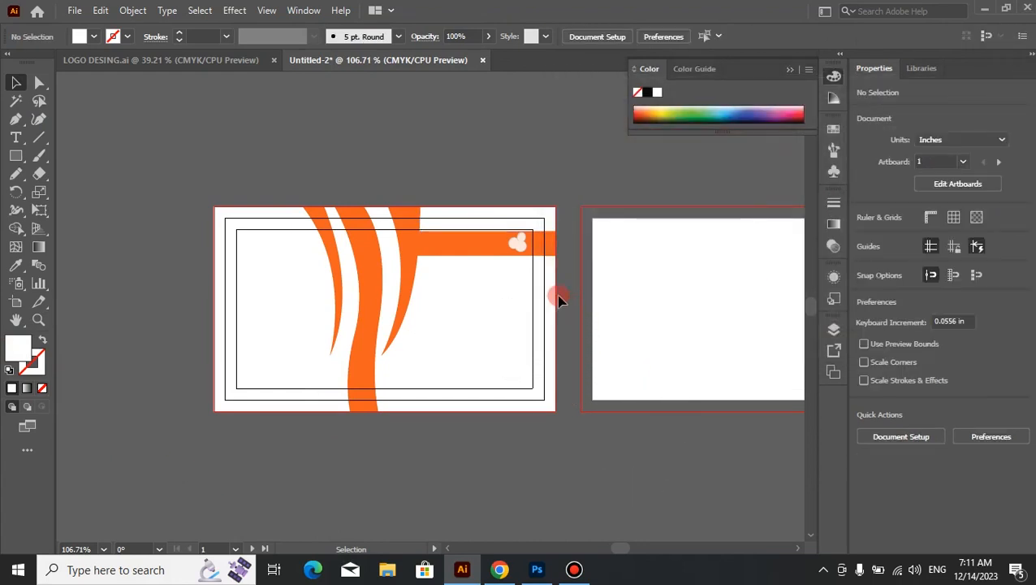
Select the whole first card and use Shape Builder to fill the left background light gray and the right background areas dark gray.
left_click_drag(520, 240, 563, 256)
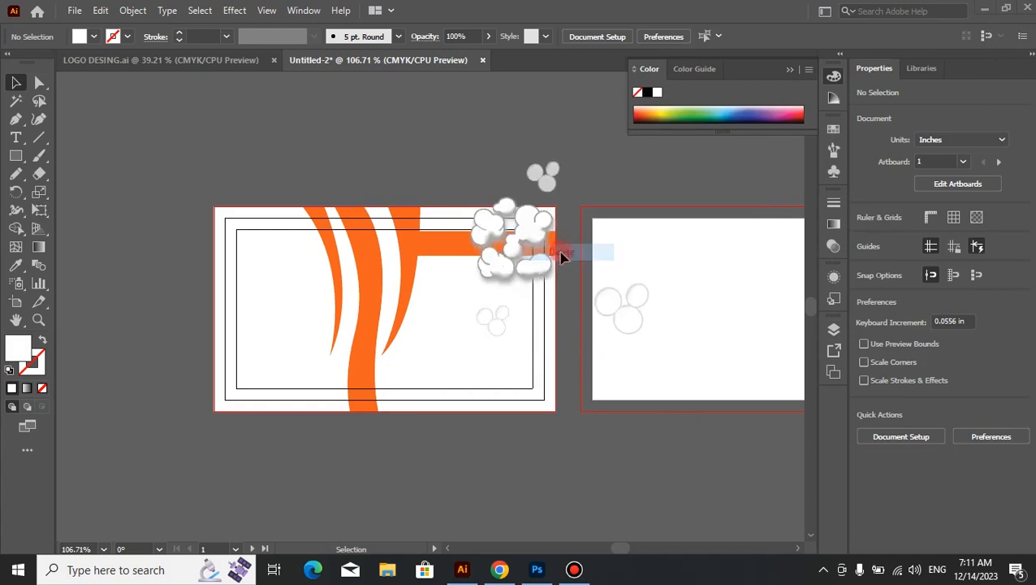
left_click_drag(569, 191, 215, 463)
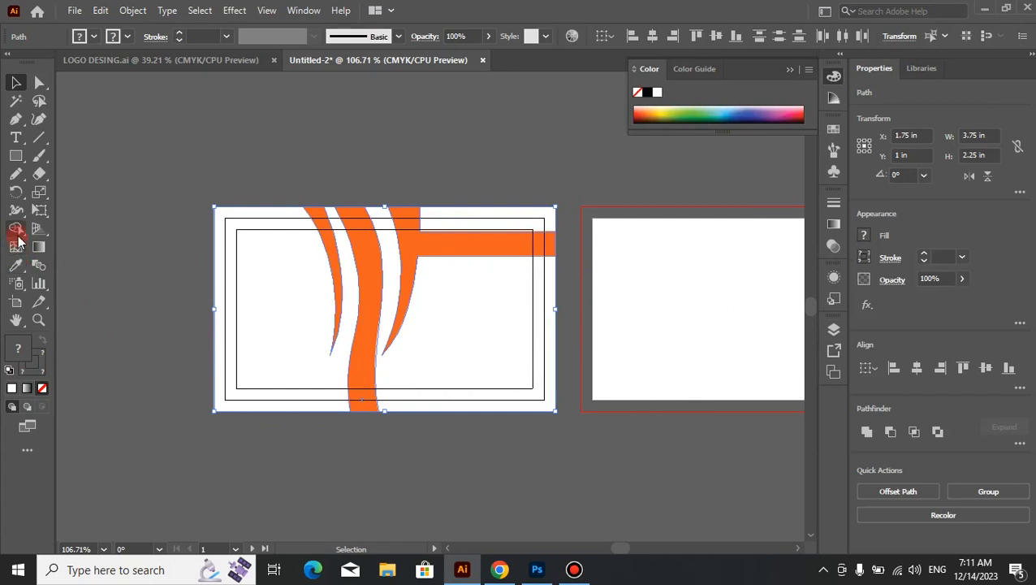
left_click(16, 231)
left_click(836, 133)
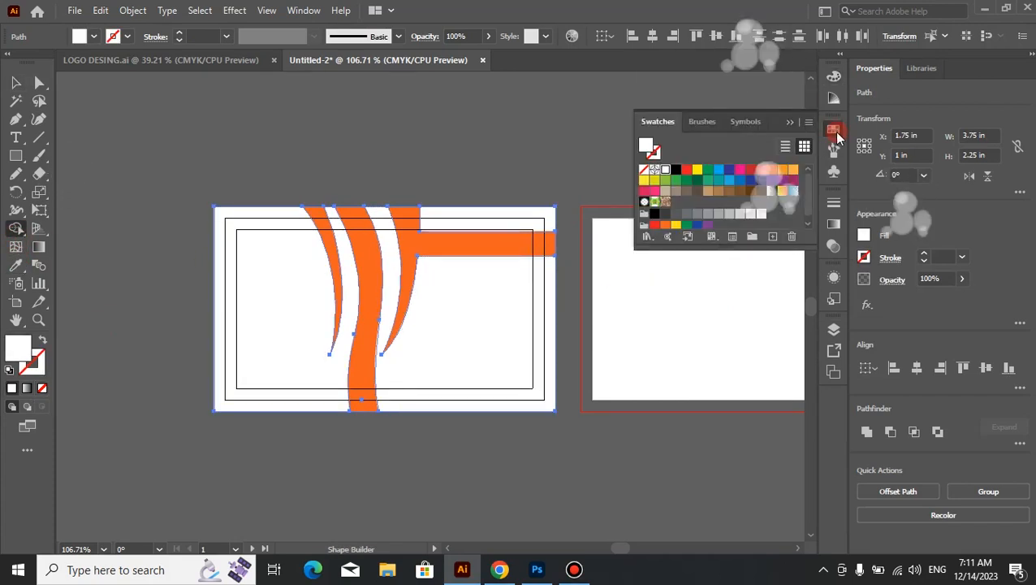
left_click(729, 217)
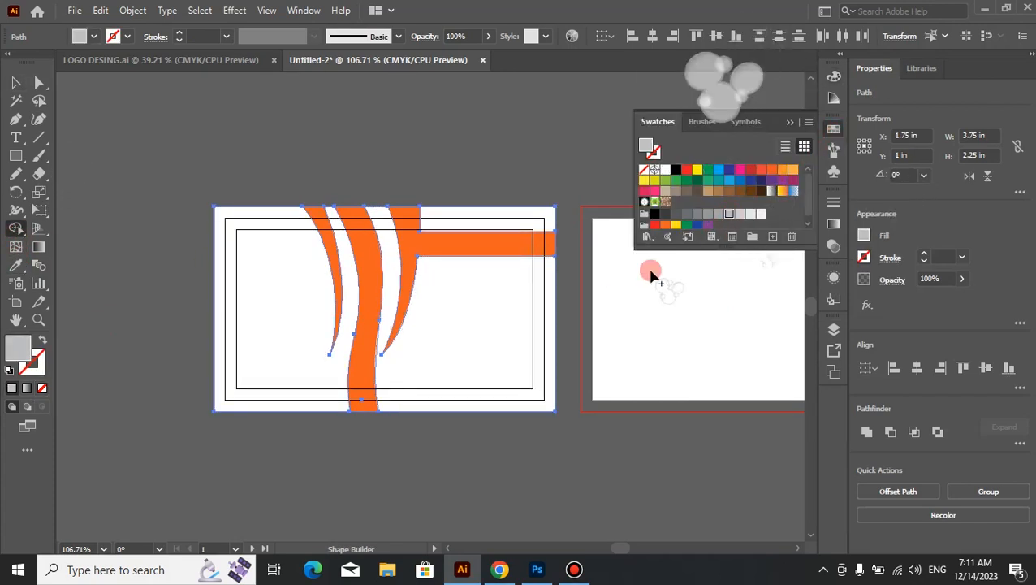
mouse_move(331, 326)
left_mouse_down()
mouse_move(301, 313)
mouse_move(326, 351)
left_mouse_up()
left_click(658, 302)
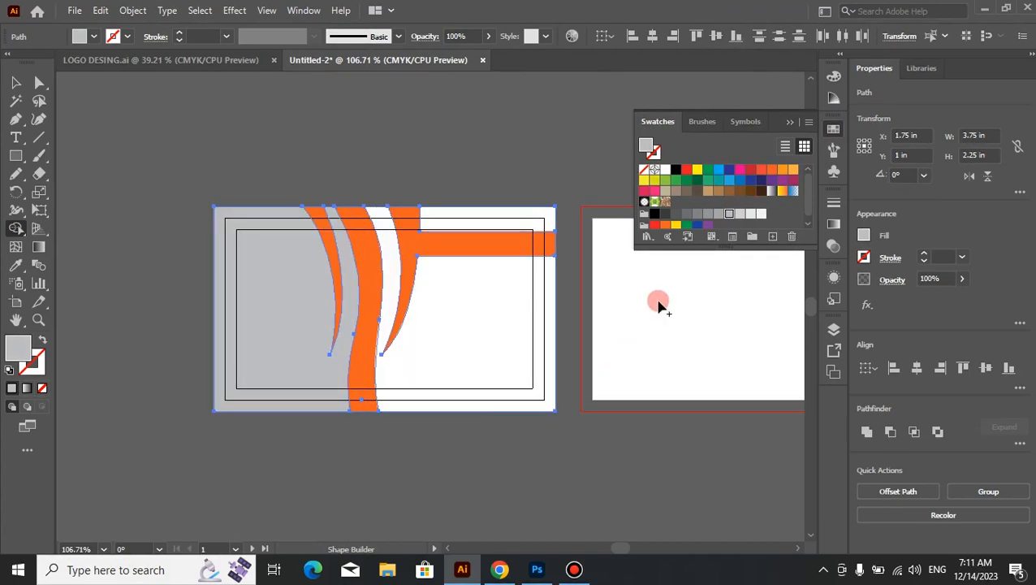
left_click(675, 218)
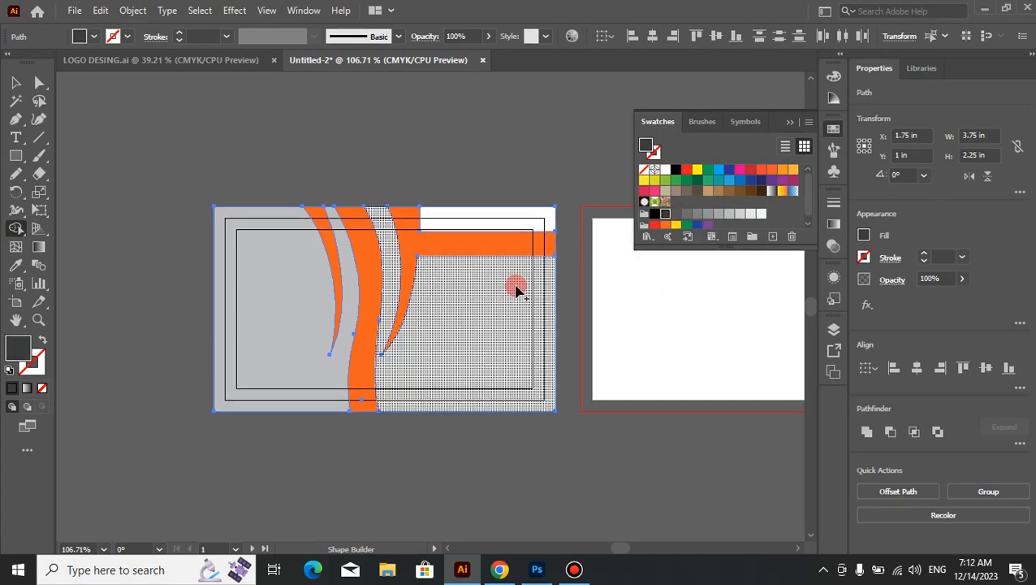
left_click(513, 219)
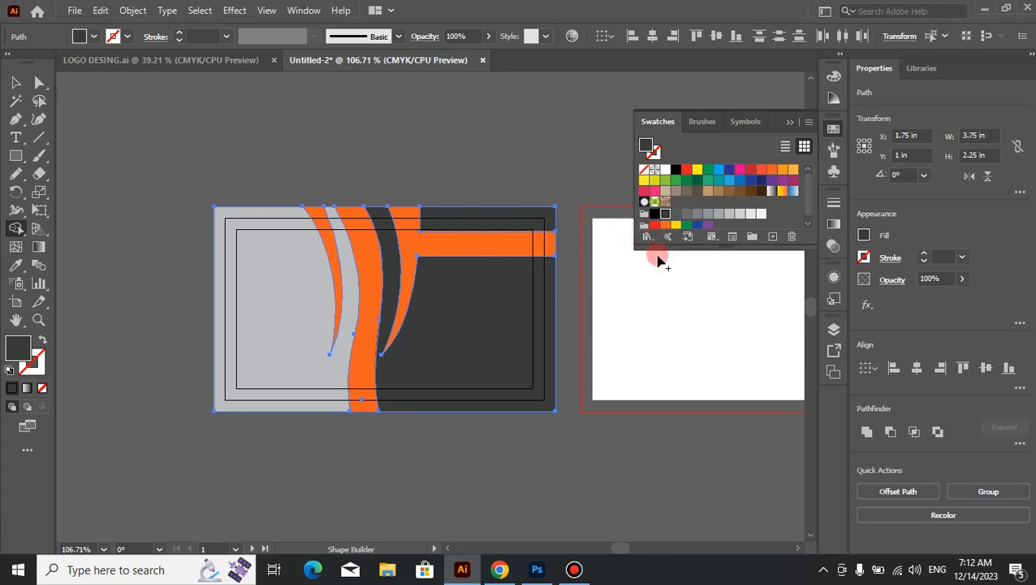
Swap the background colors with Shape Builder, making the left side dark gray and both right-hand areas light gray.
left_click(286, 342)
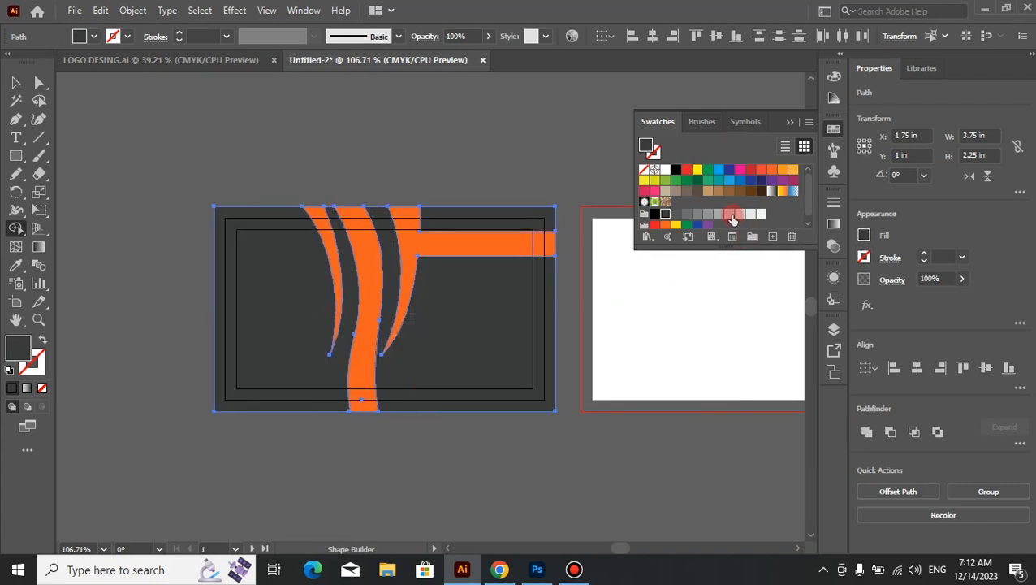
left_click(732, 215)
left_click(493, 324)
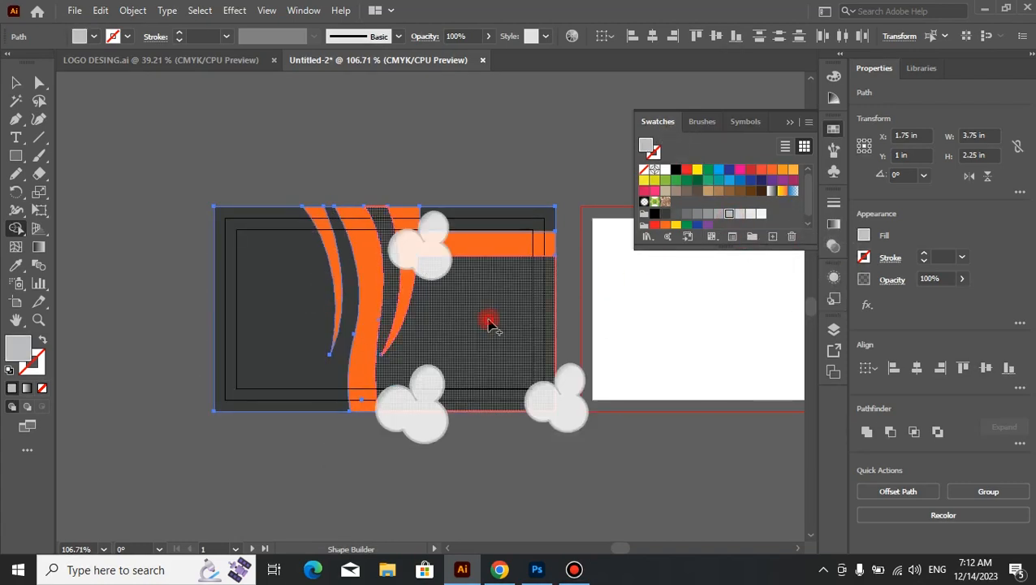
left_click(526, 228)
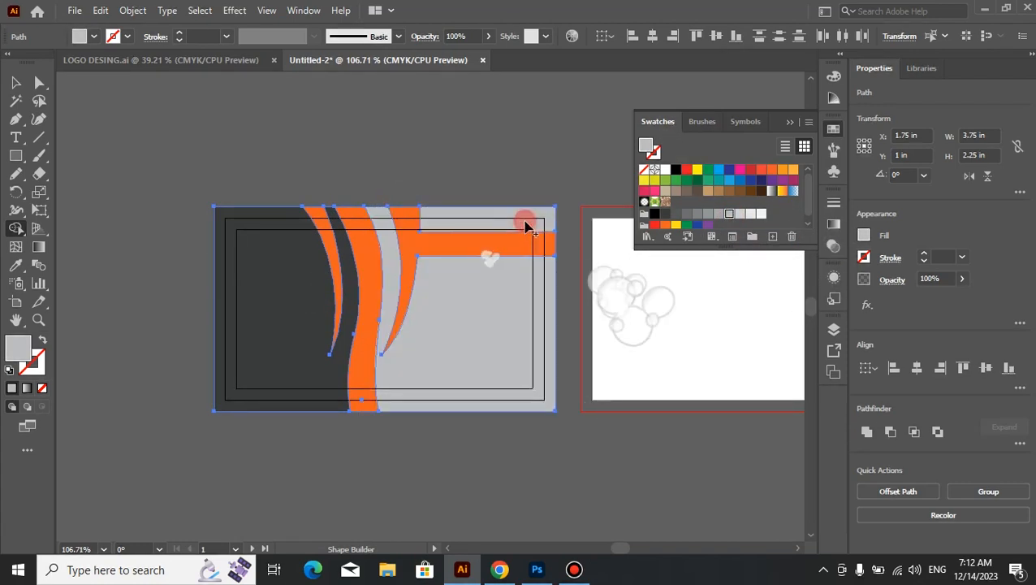
left_click(788, 123)
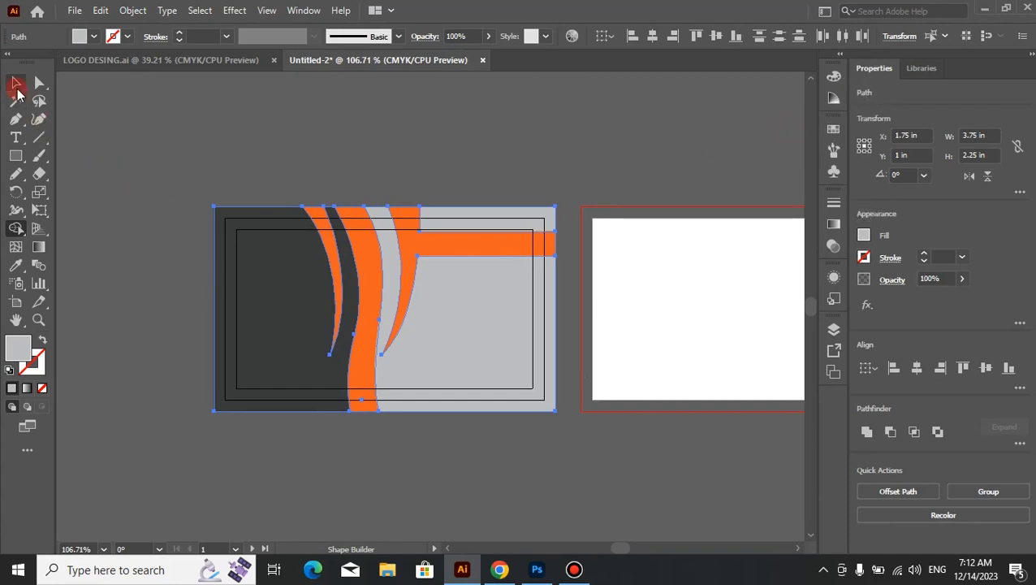
left_click(15, 82)
left_click(327, 146)
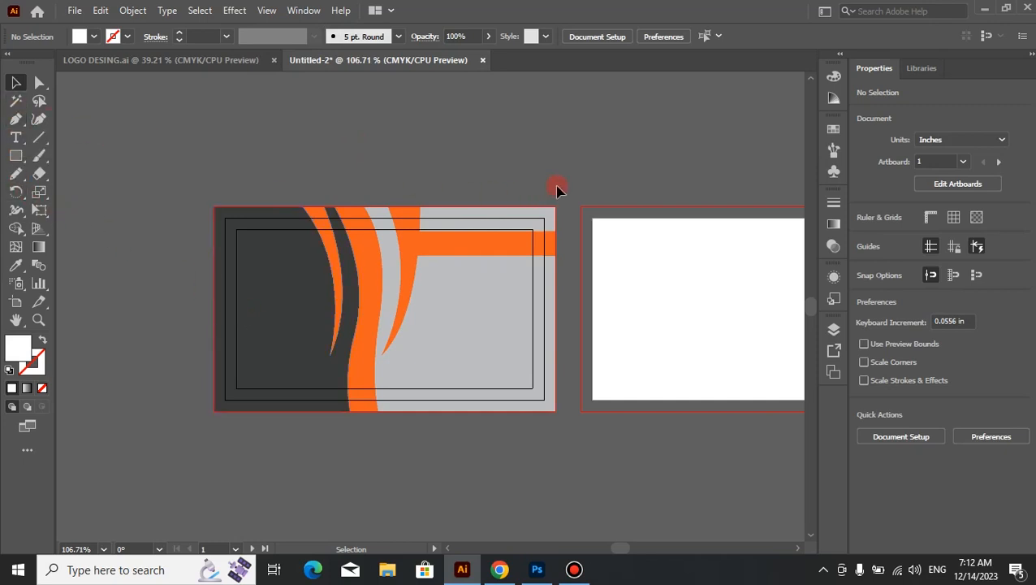
Duplicate the complete first card artwork onto the second artboard, aligned with its bleed edges.
left_click_drag(556, 189, 209, 450)
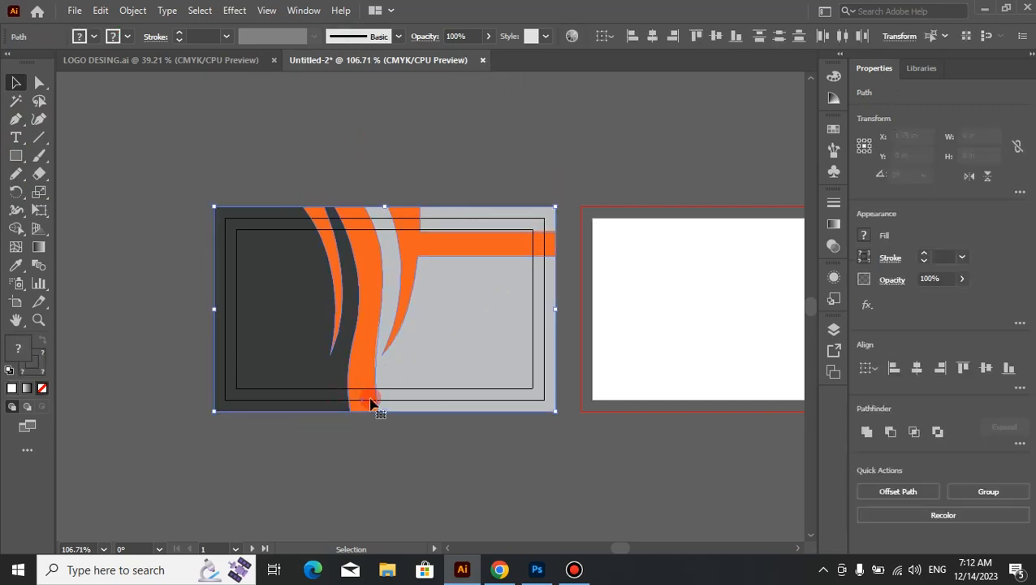
left_click(415, 363)
left_click_drag(415, 363, 781, 353)
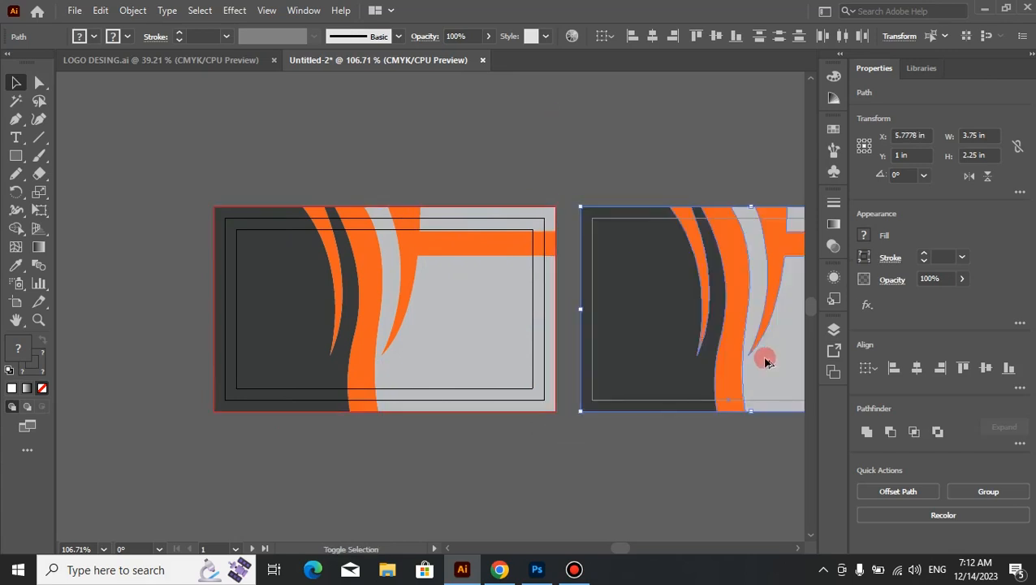
key("h")
left_click_drag(570, 339, 437, 331)
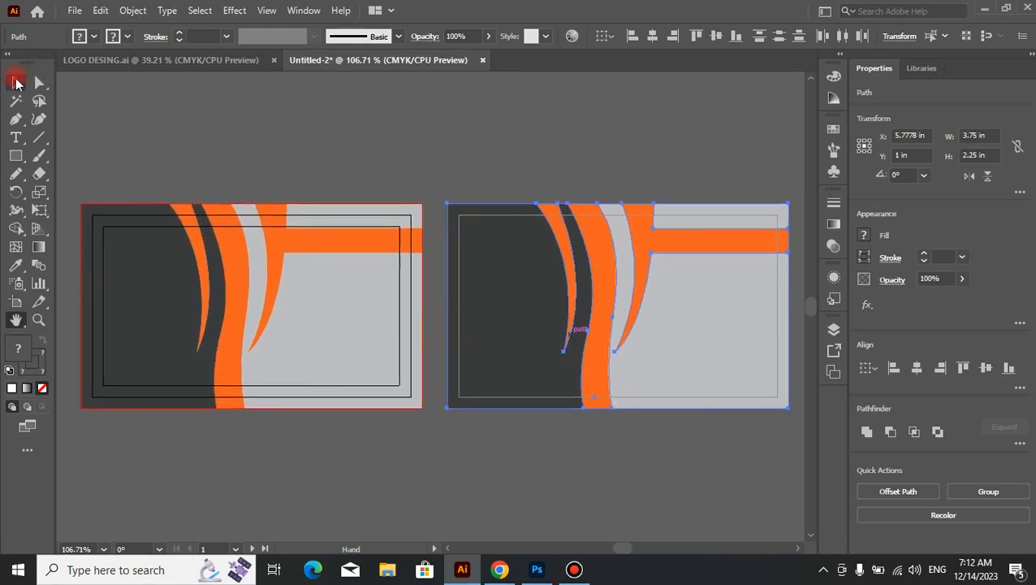
left_click(16, 81)
left_click(419, 141)
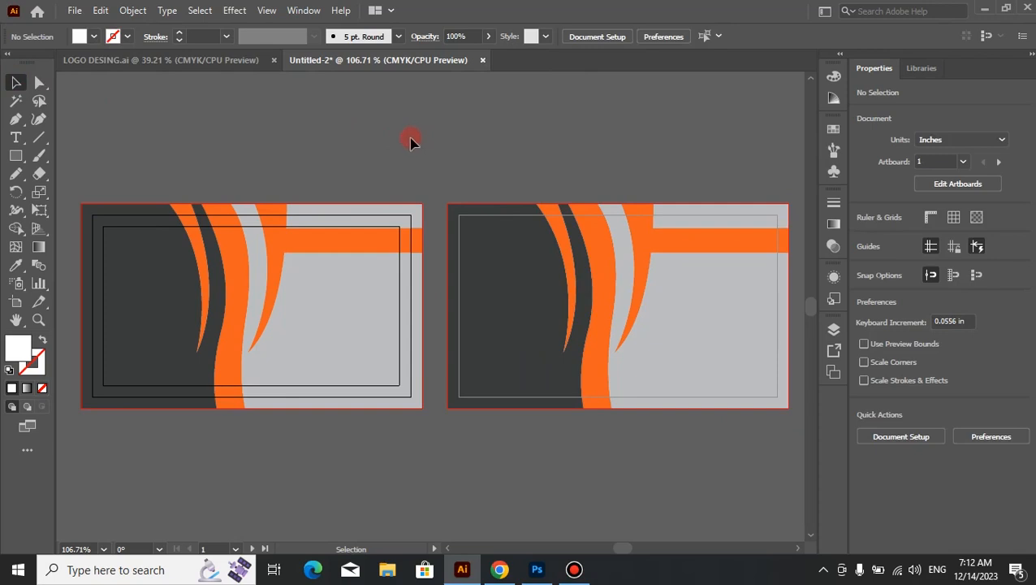
Bring the four contact icons and their text lines from LOGO DESING.ai into the Untitled-2 card document.
left_click(205, 65)
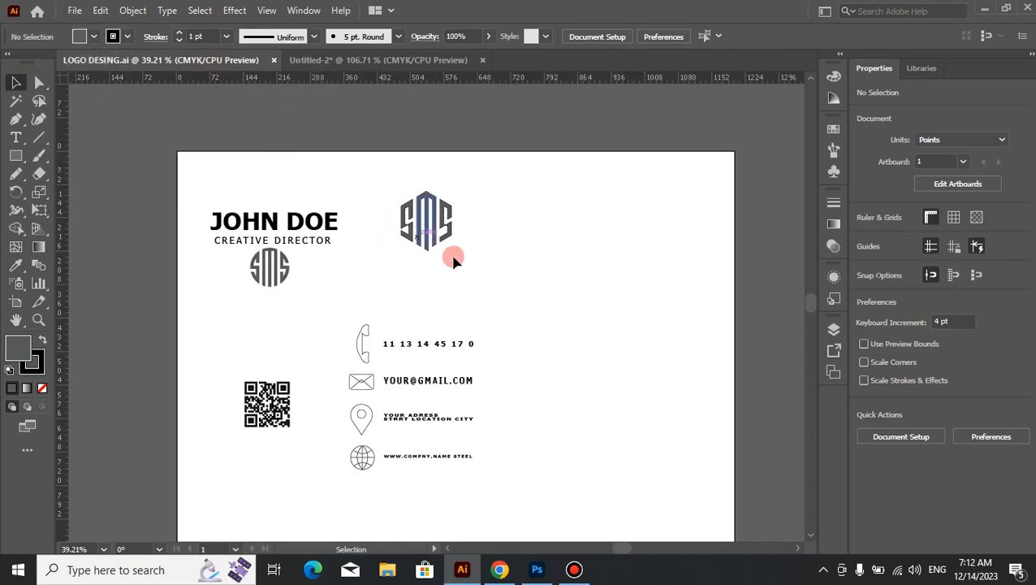
left_click_drag(368, 460, 327, 498)
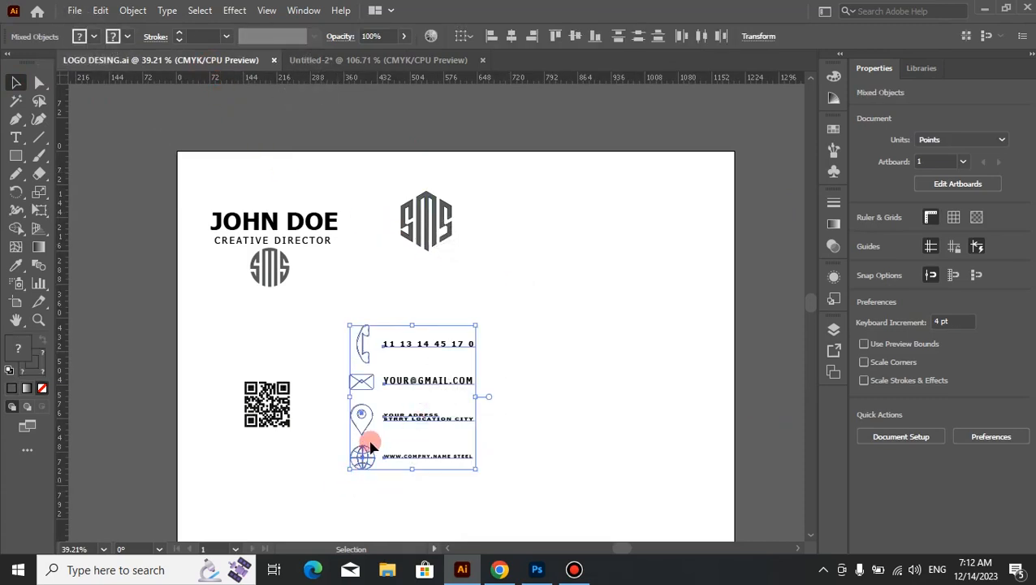
left_click_drag(371, 439, 359, 66)
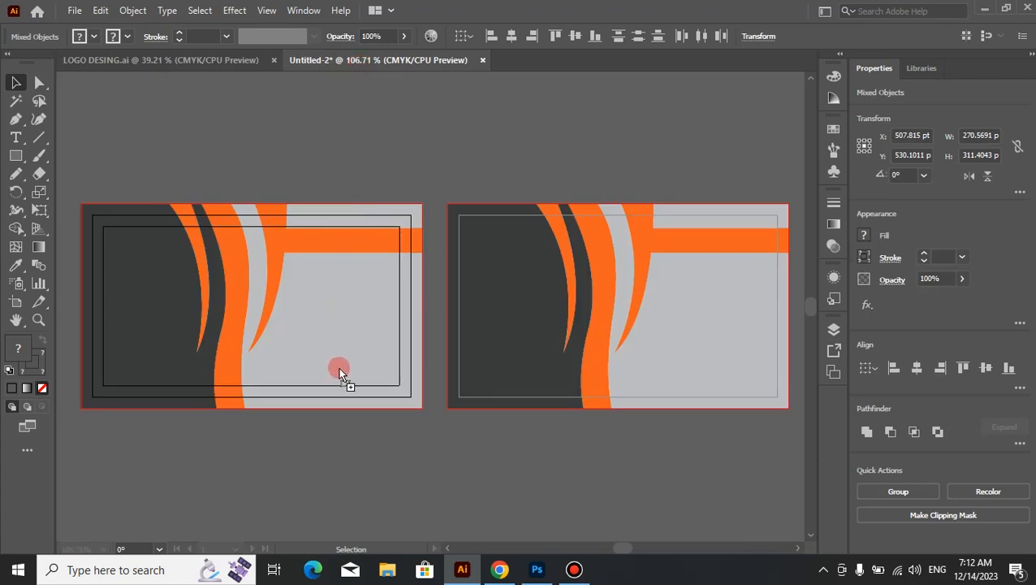
left_click_drag(339, 367, 625, 438)
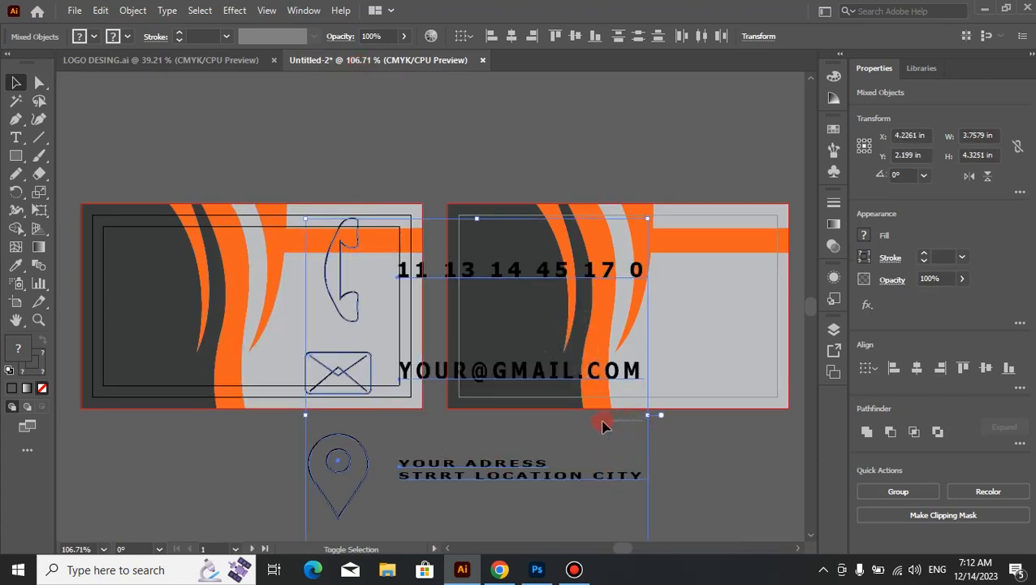
Scale the contact icons and text down to about 1.31 in wide and place them just below the first card.
left_click_drag(653, 419, 537, 416)
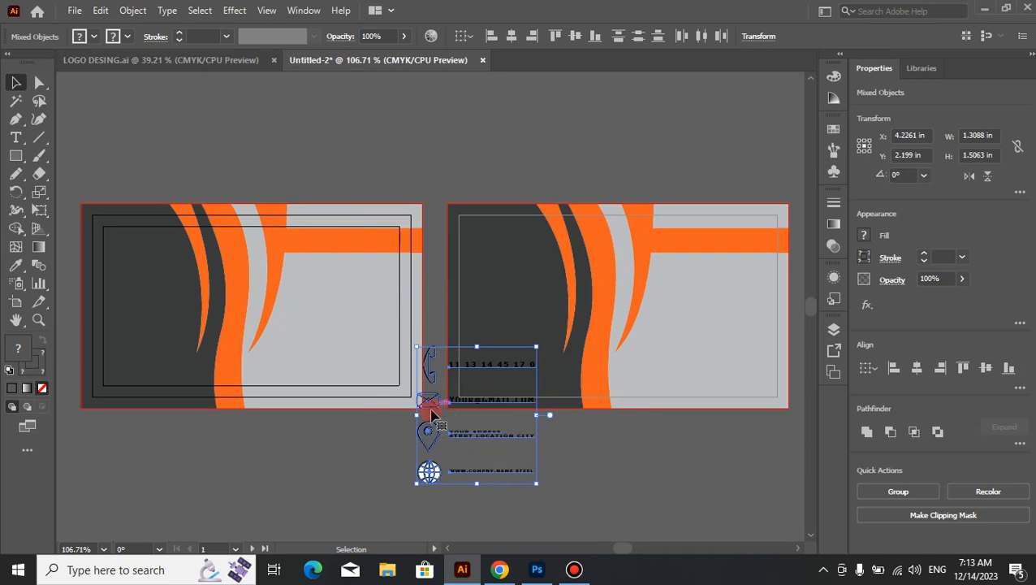
left_click_drag(433, 415, 354, 478)
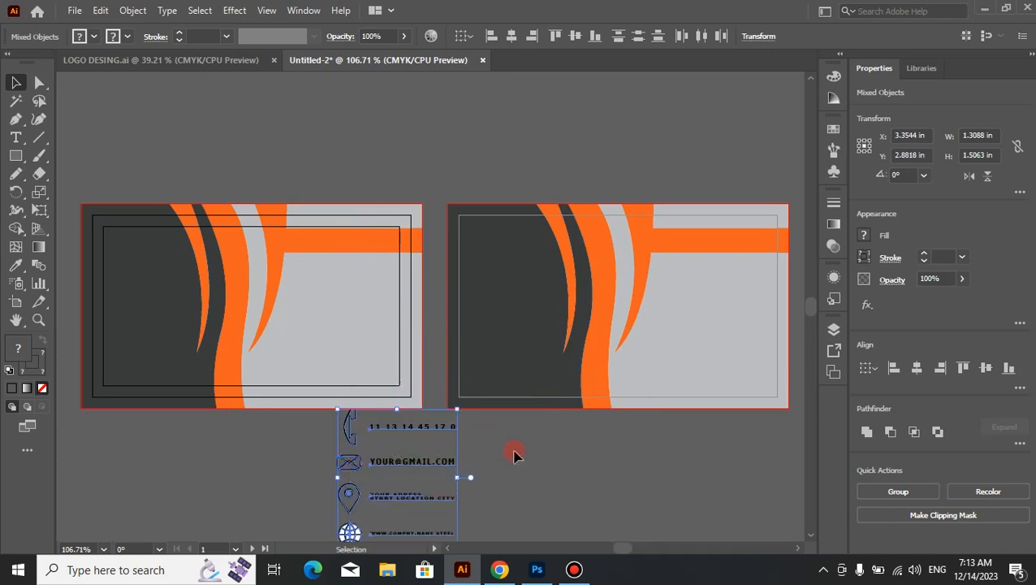
left_click(543, 475)
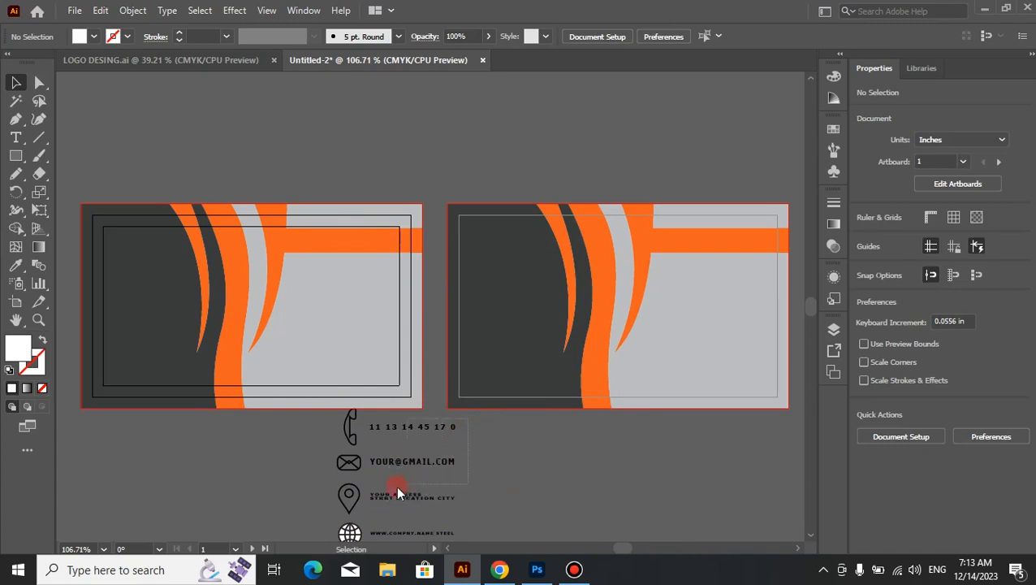
Remove the white fill from the globe icon, leaving only its black stroke.
left_click(355, 501)
left_click(608, 476)
left_click(355, 531)
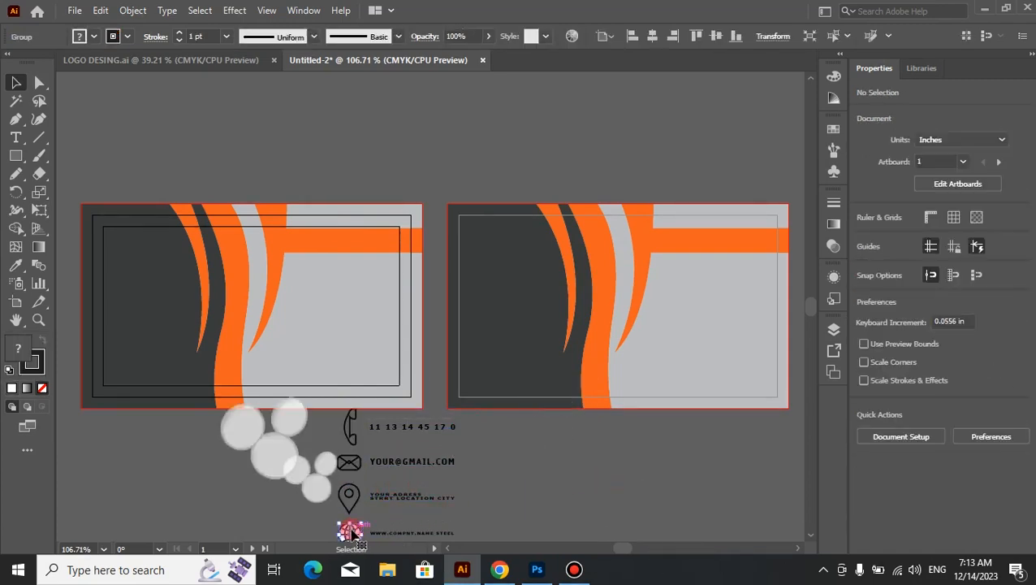
left_click(13, 389)
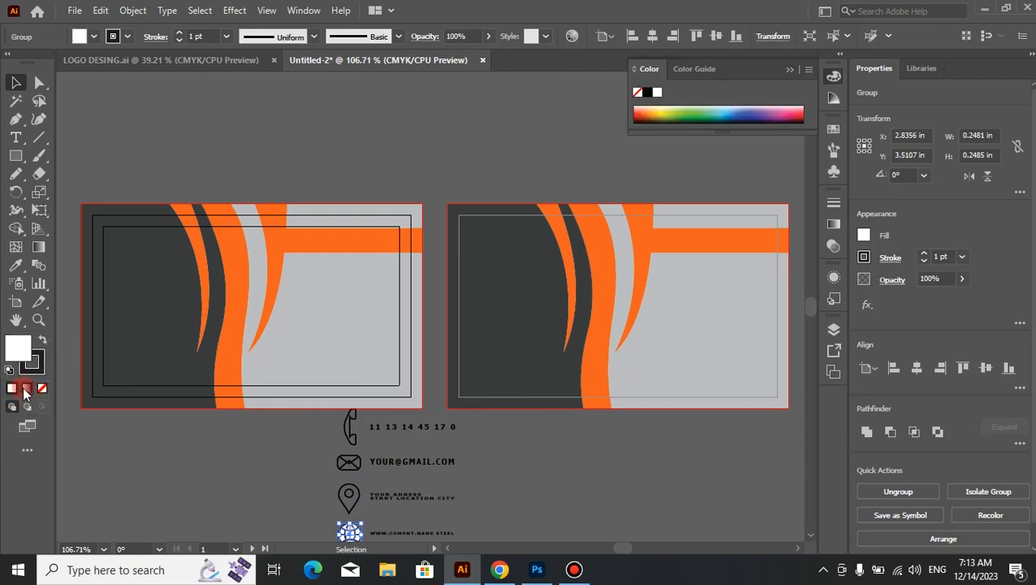
left_click(42, 387)
left_click(40, 370)
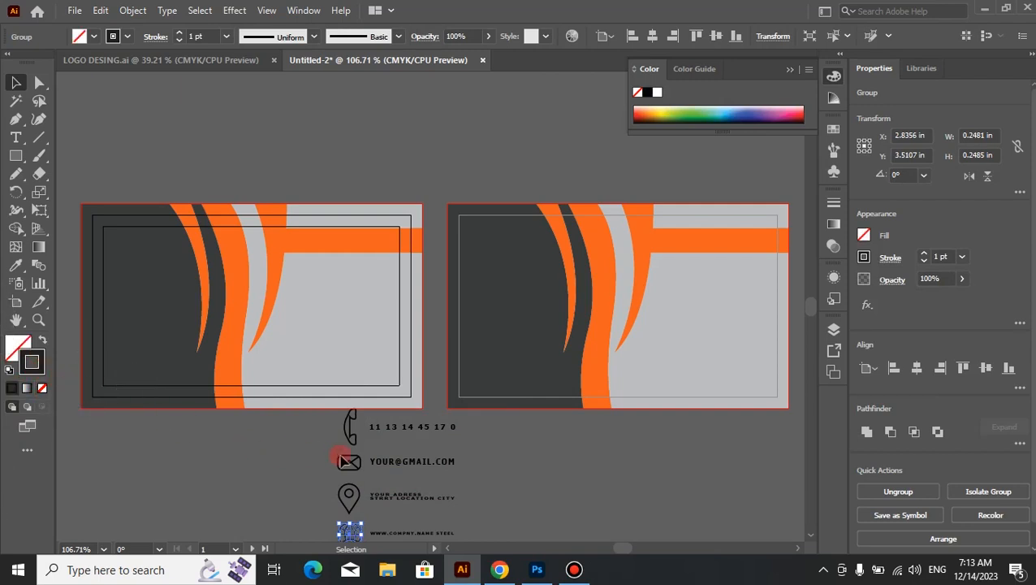
left_click(491, 456)
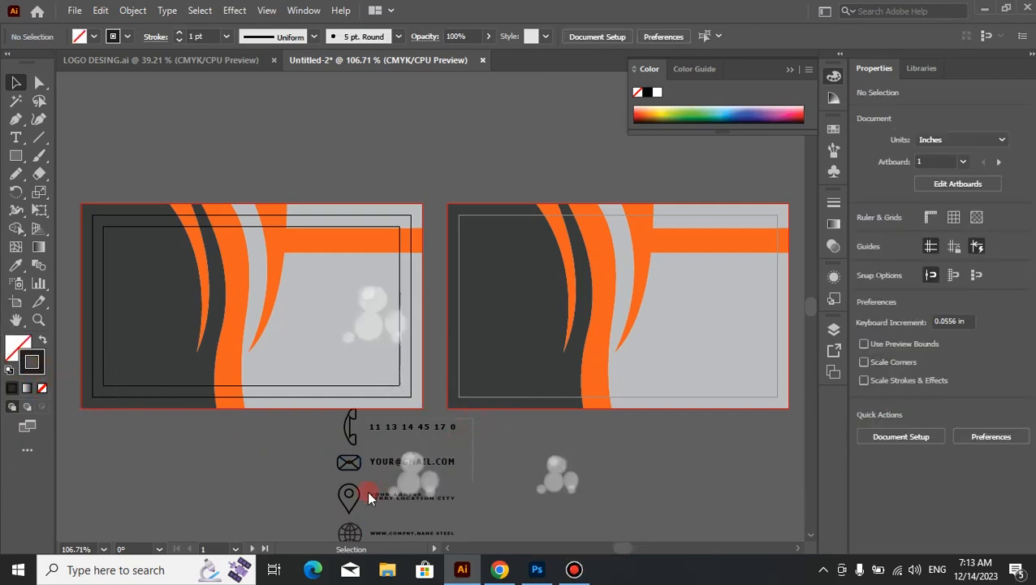
Move the four contact icons and their text lines clear of the cards, into the empty area below the gap between them.
left_click_drag(313, 537, 383, 446)
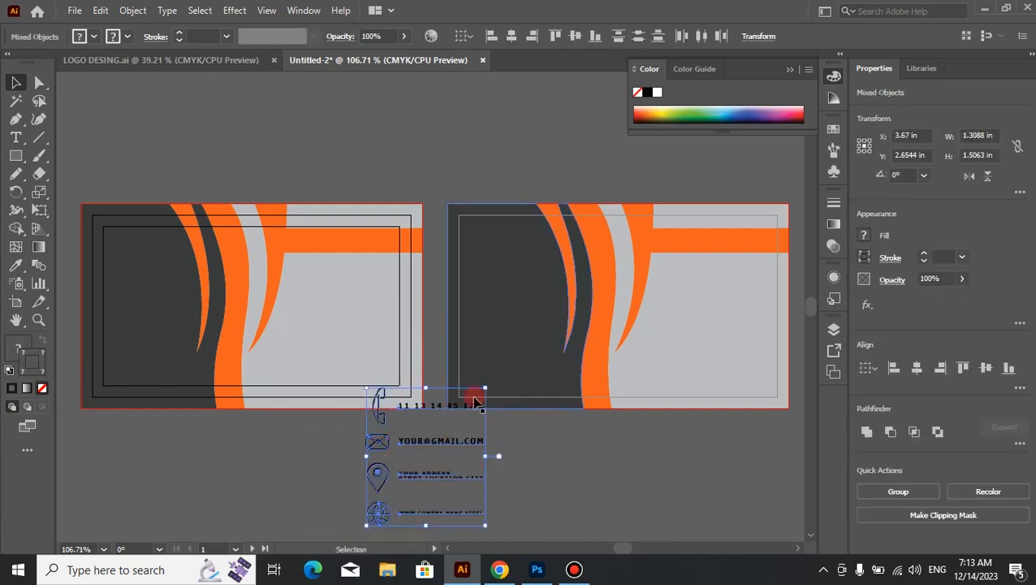
key("space")
left_click_drag(471, 389, 464, 249)
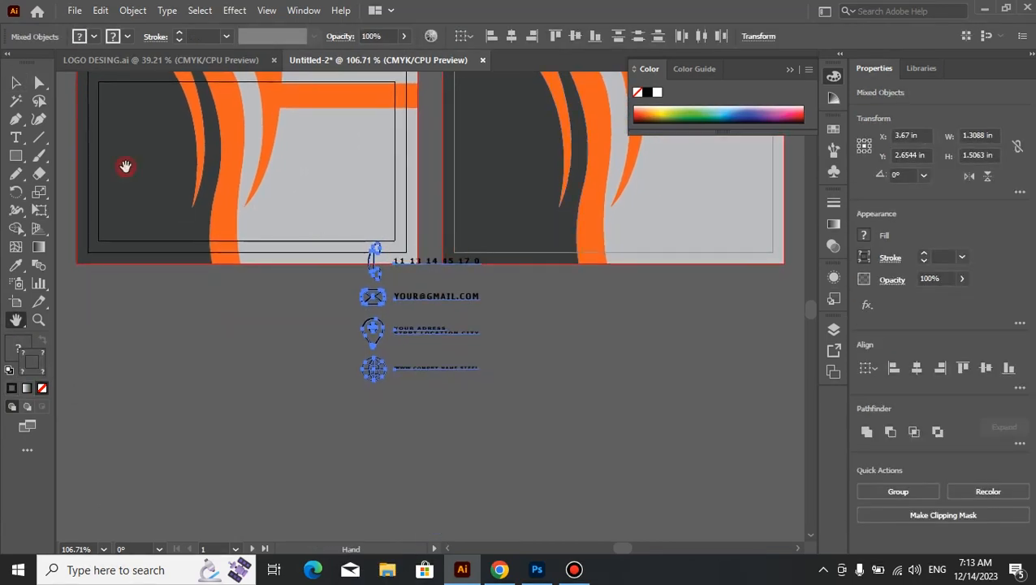
left_click(15, 82)
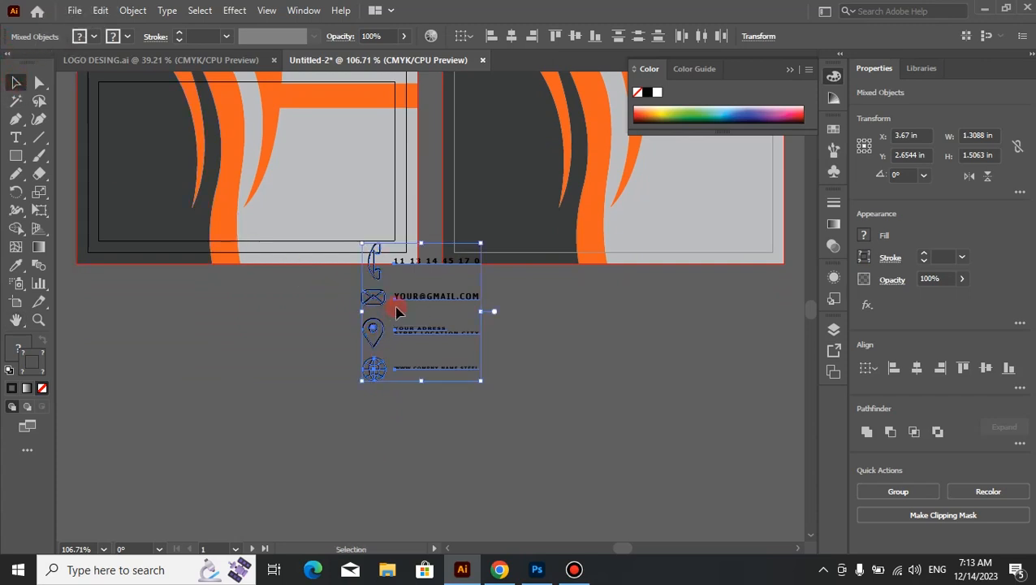
left_click_drag(404, 306, 511, 374)
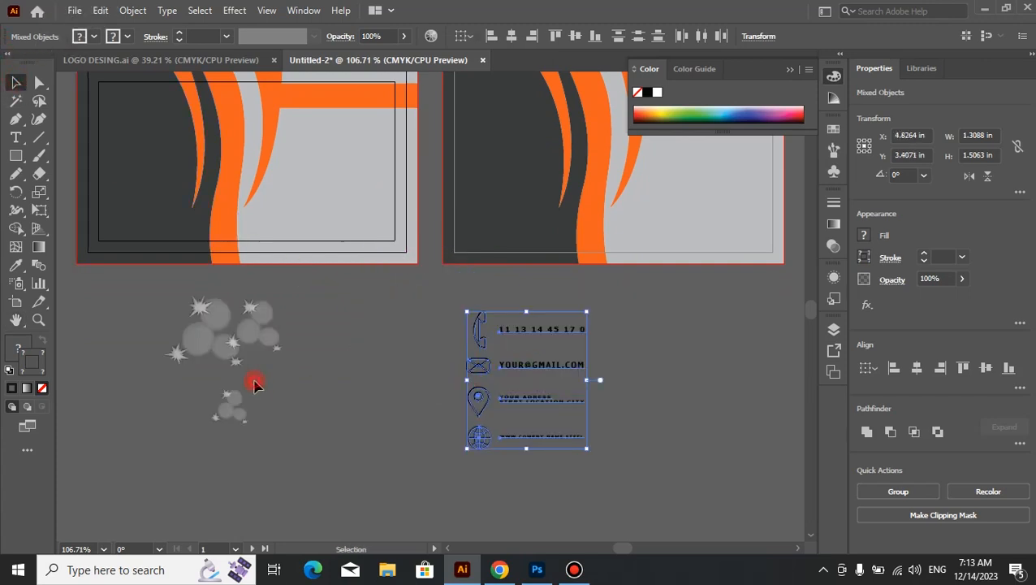
left_click(255, 382)
Draw a square about 0.38 in wide below the first card and give it the card curve's orange fill without a stroke.
left_click(16, 155)
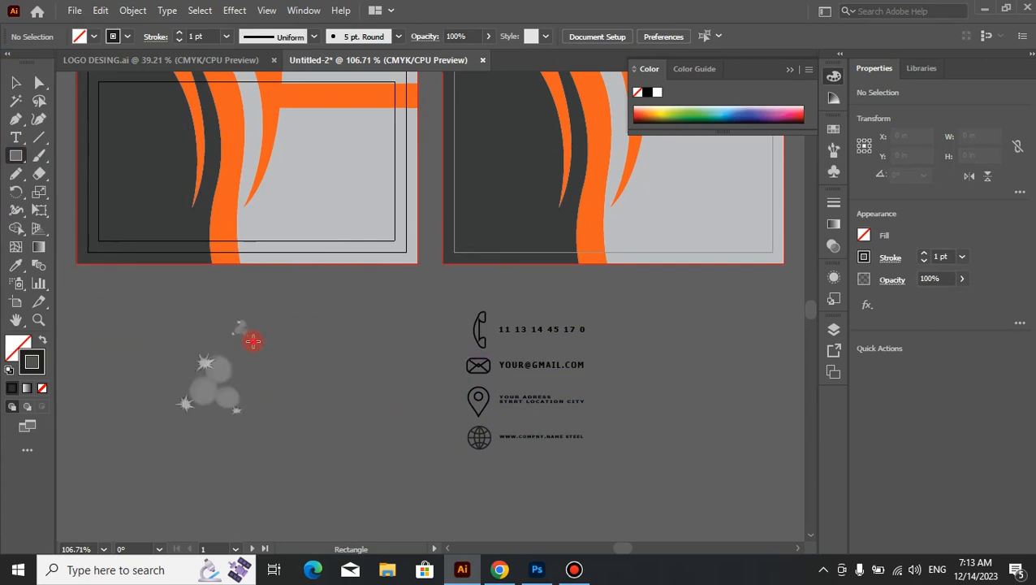
left_click_drag(253, 342, 288, 375)
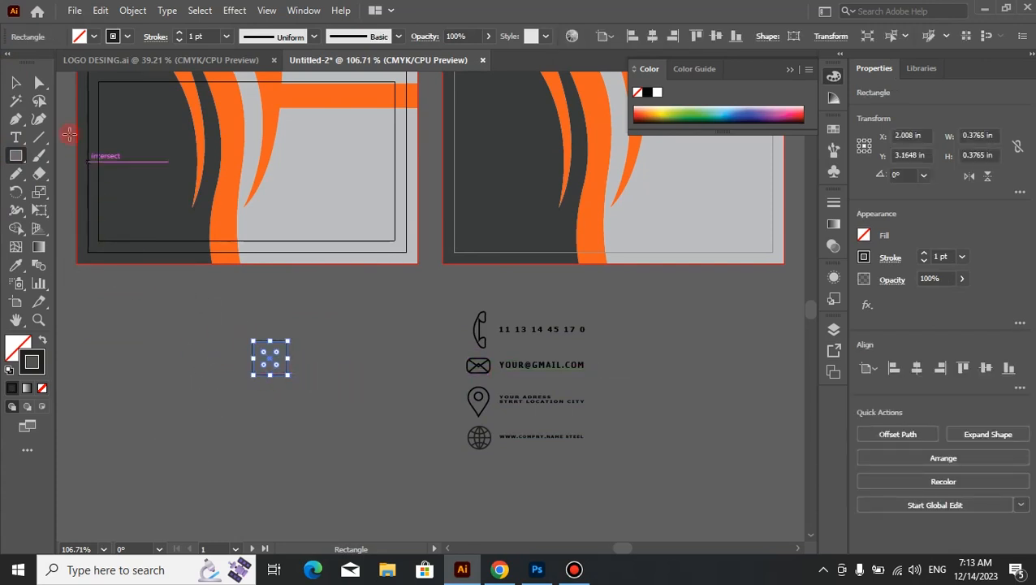
left_click(18, 82)
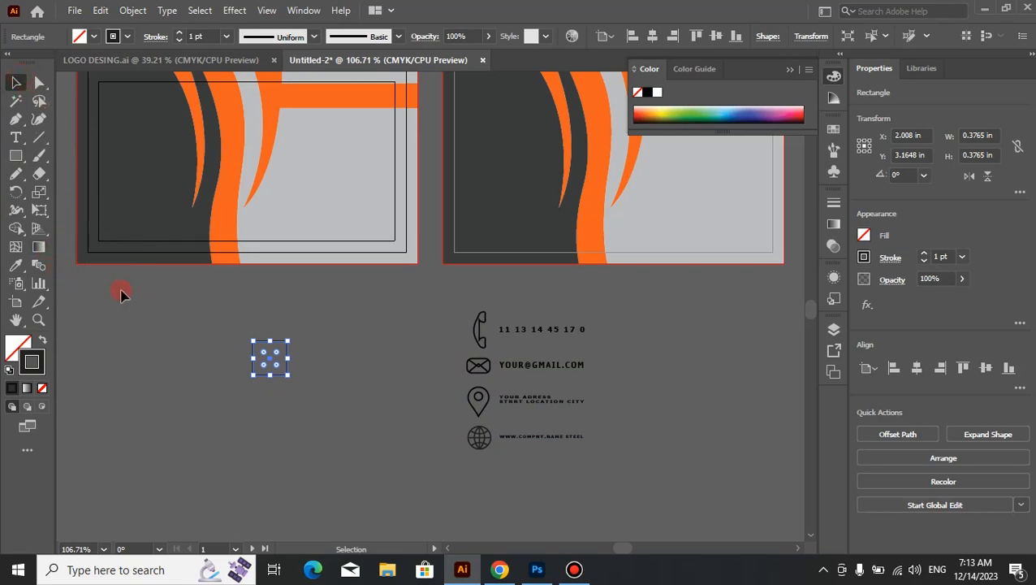
left_click(15, 268)
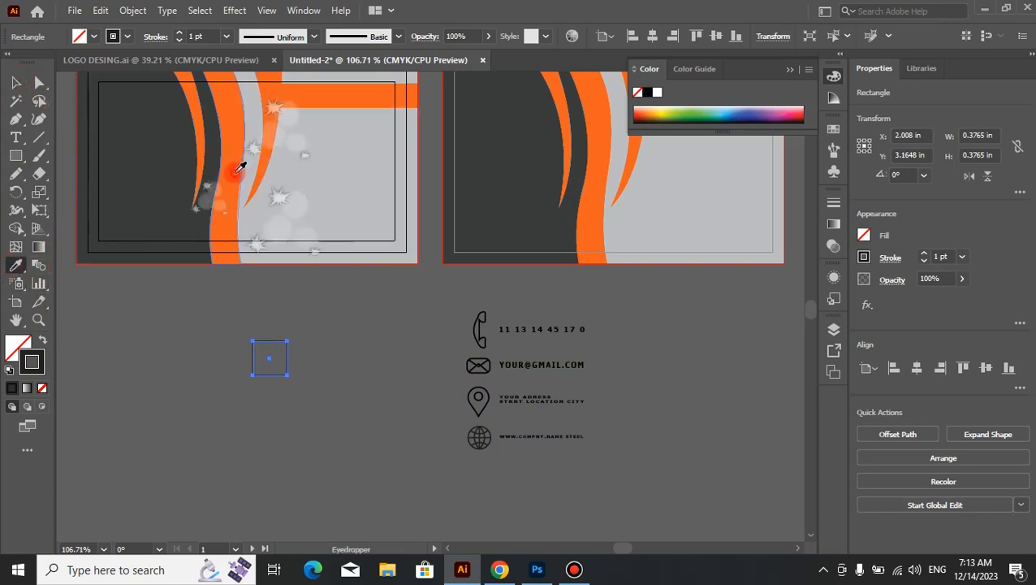
left_click(240, 168)
left_click(17, 83)
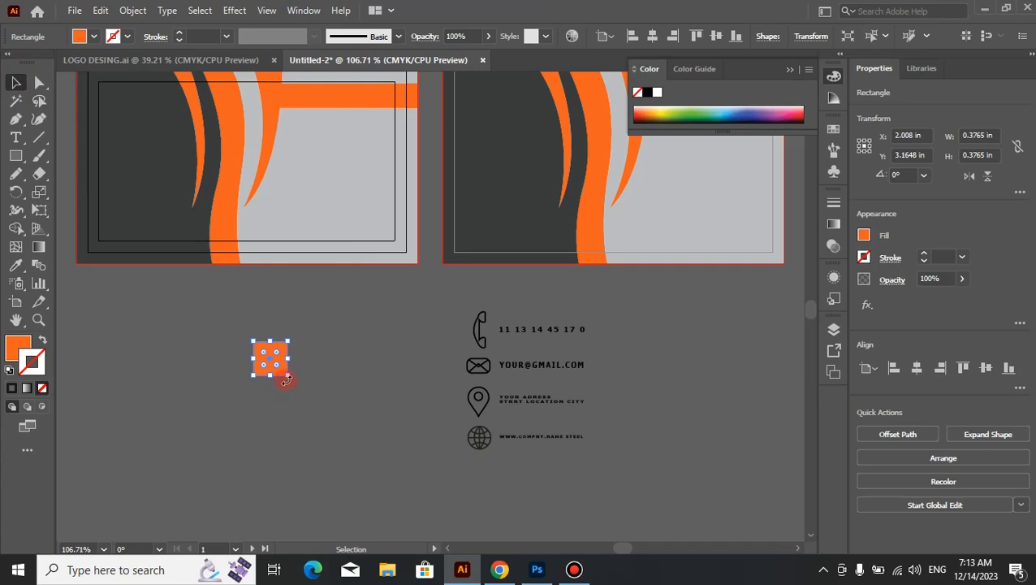
Add a concentric copy of the orange square, enlarged to about 0.44 in, with no fill and an orange stroke.
left_click_drag(288, 379, 294, 381)
left_click(45, 342)
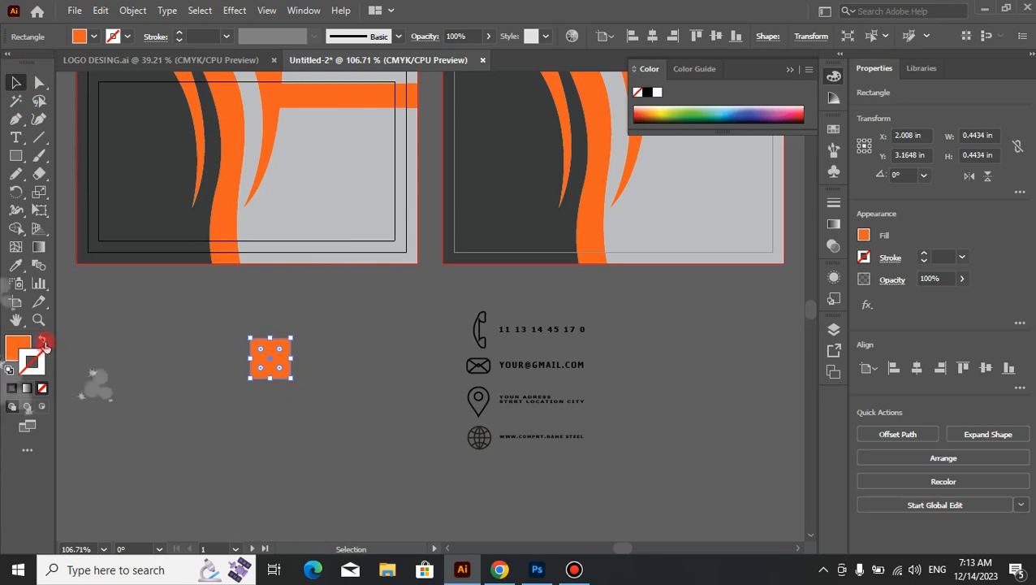
left_click(134, 396)
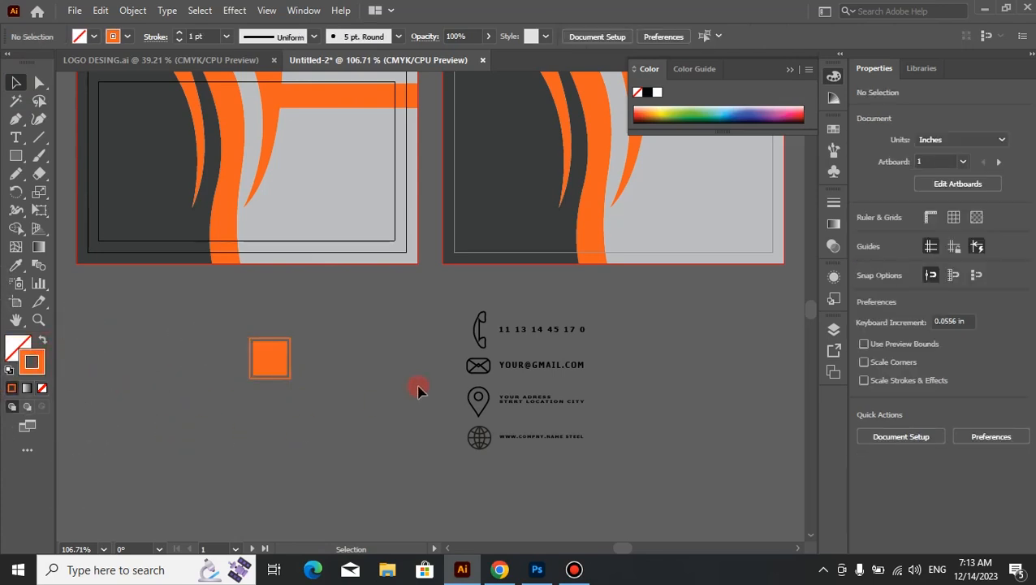
Bring the four contact icons to the front and set their stroke to white.
left_click_drag(479, 342, 384, 378)
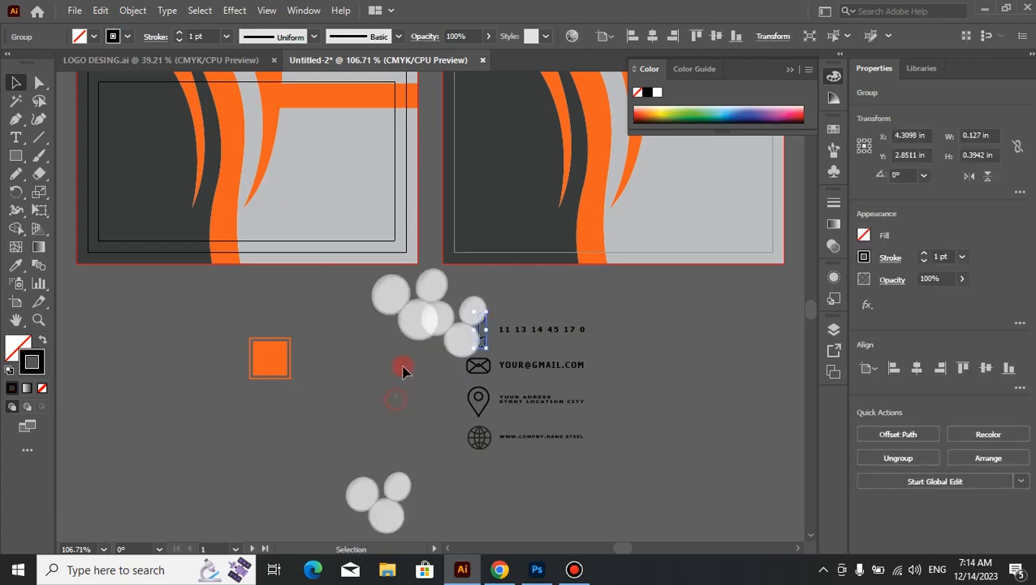
left_click_drag(439, 318, 480, 457)
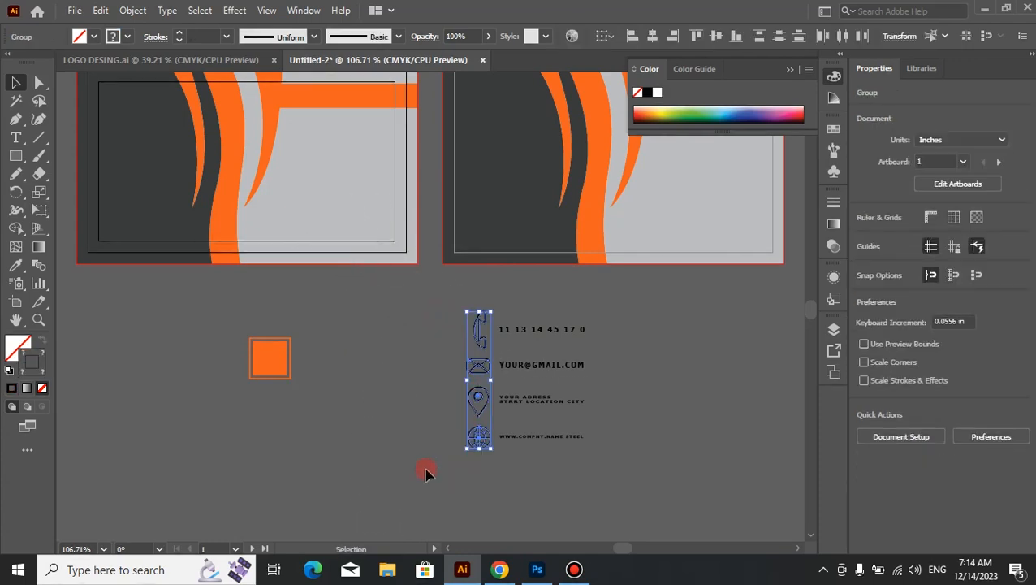
right_click(381, 424)
mouse_move(507, 351)
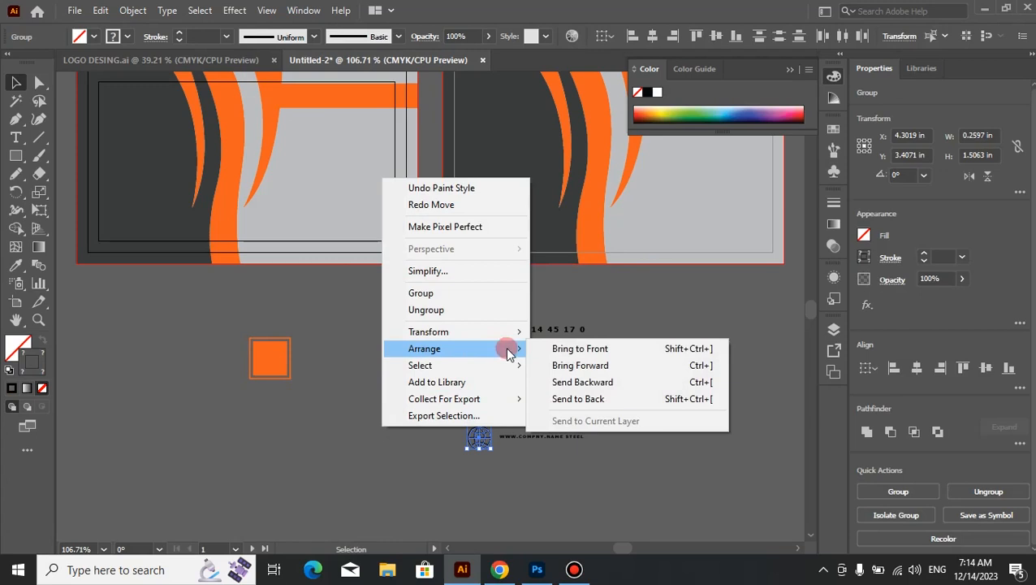
left_click(568, 351)
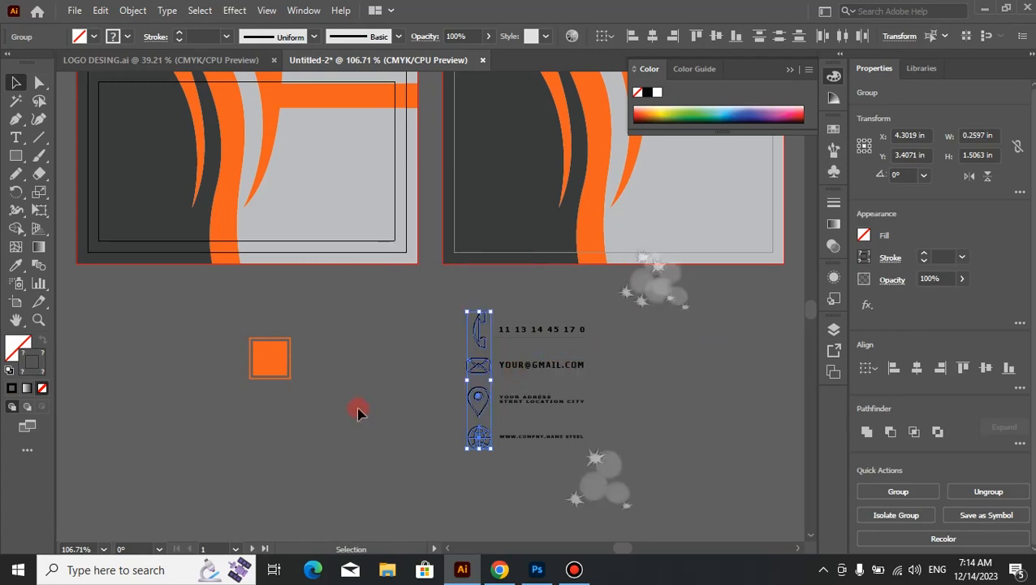
left_click(833, 128)
left_click(761, 216)
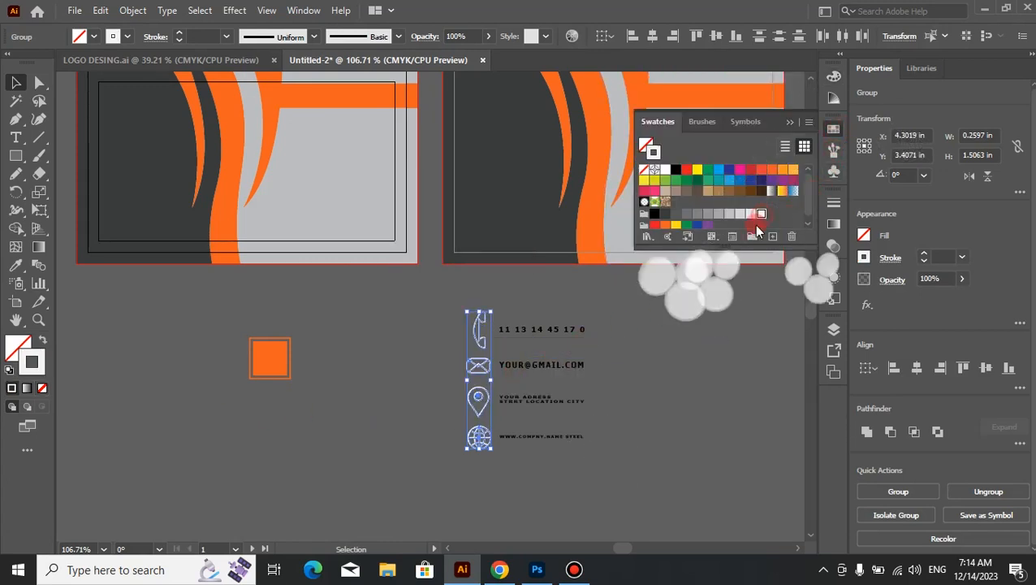
left_click(415, 393)
Scale the four contact icons down until the phone icon is about 0.3 in tall, and centre the phone icon in the orange square.
left_click_drag(484, 347, 275, 372)
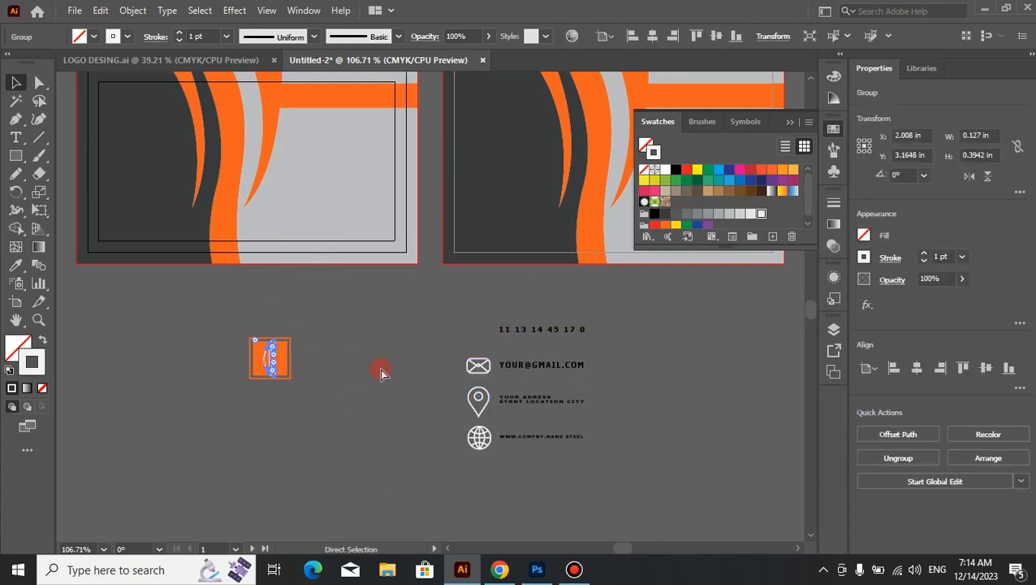
key("ctrl+z")
left_click_drag(455, 325, 494, 448)
left_click(372, 462)
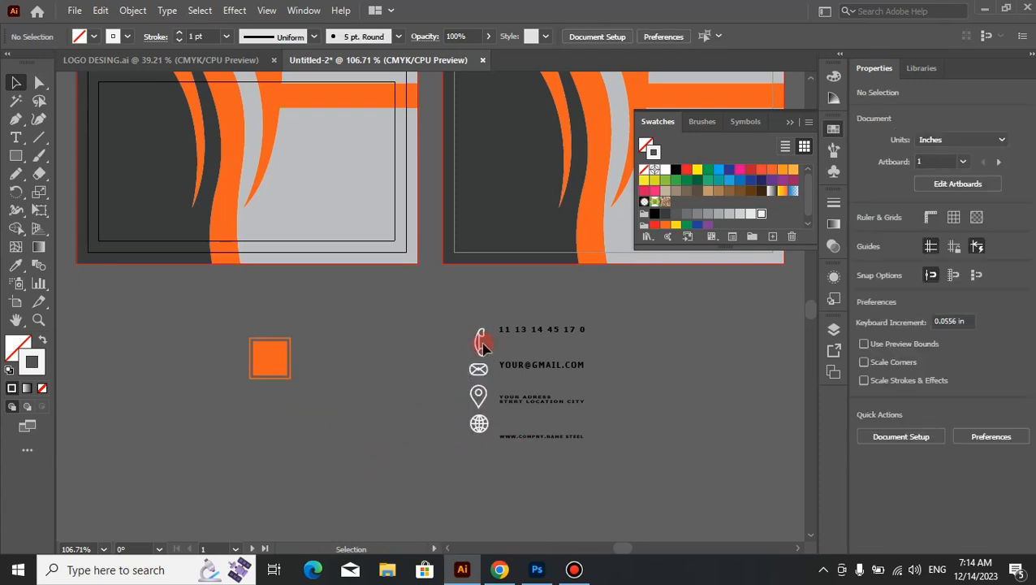
left_click_drag(479, 349, 273, 369)
left_click(345, 391)
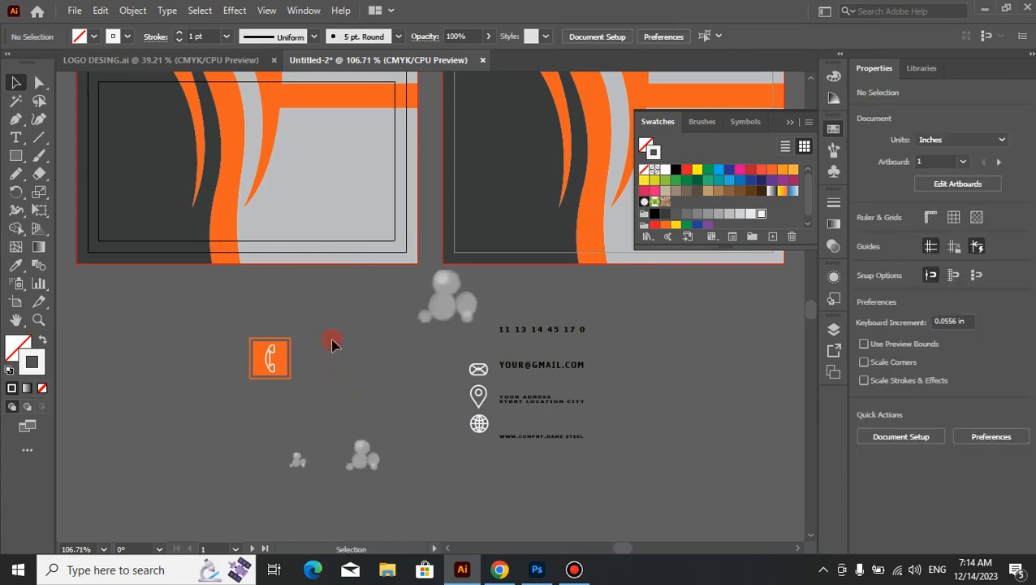
Duplicate the framed phone icon three times straight down, spaced about 0.49 in apart, to form a column of four.
left_click_drag(331, 340, 231, 410)
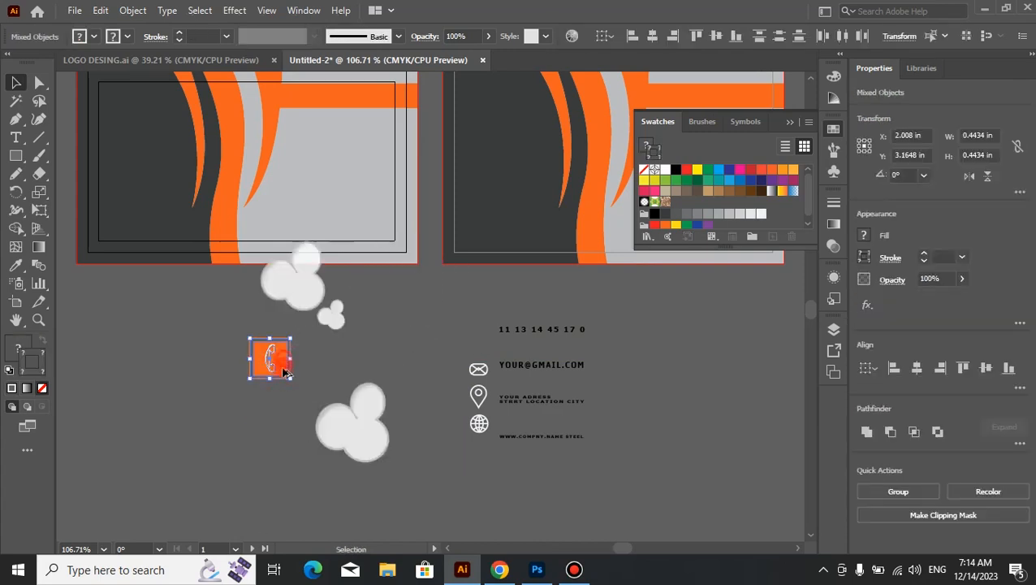
left_click_drag(285, 363, 284, 406)
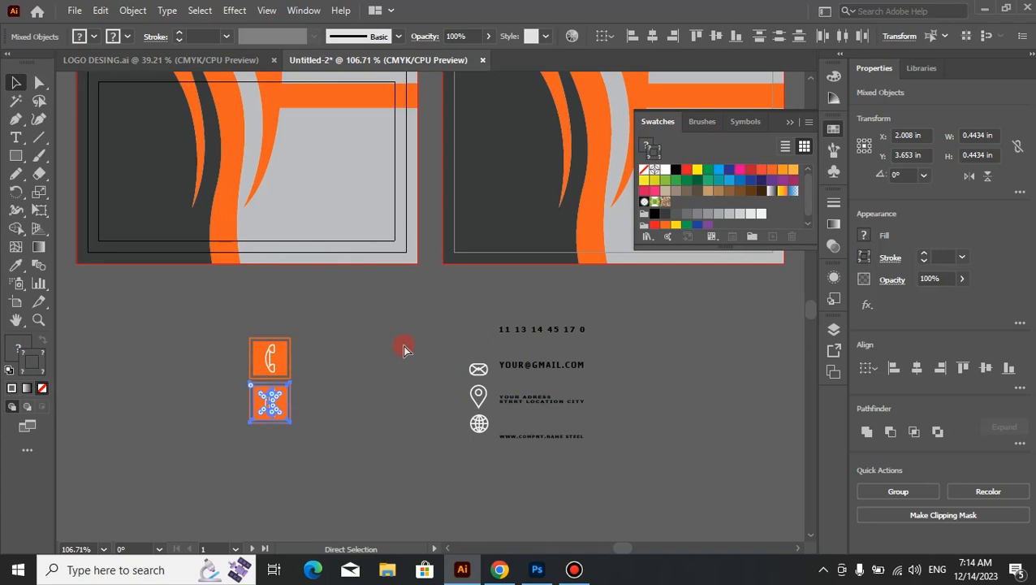
key("ctrl+d")
key("ctrl+d")
left_click(404, 346)
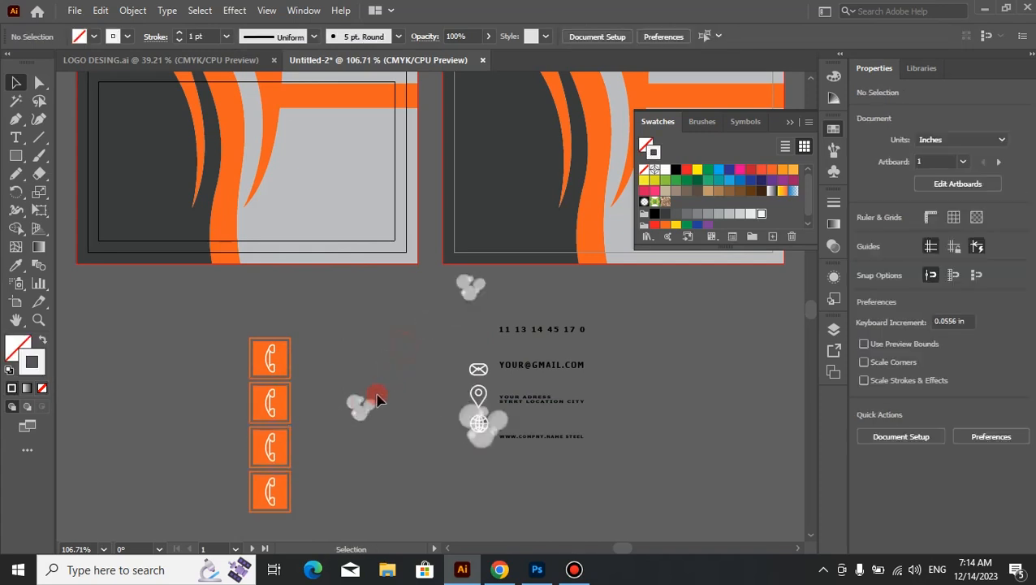
Delete the phone icons from the three lower orange squares.
left_click(270, 402)
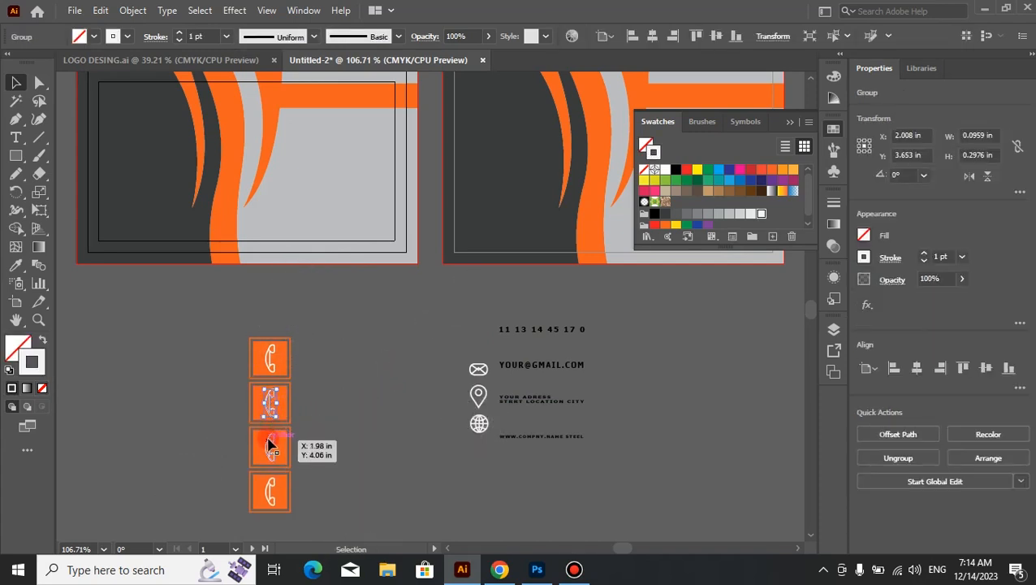
left_click(270, 444, "shift")
left_click(270, 490, "shift")
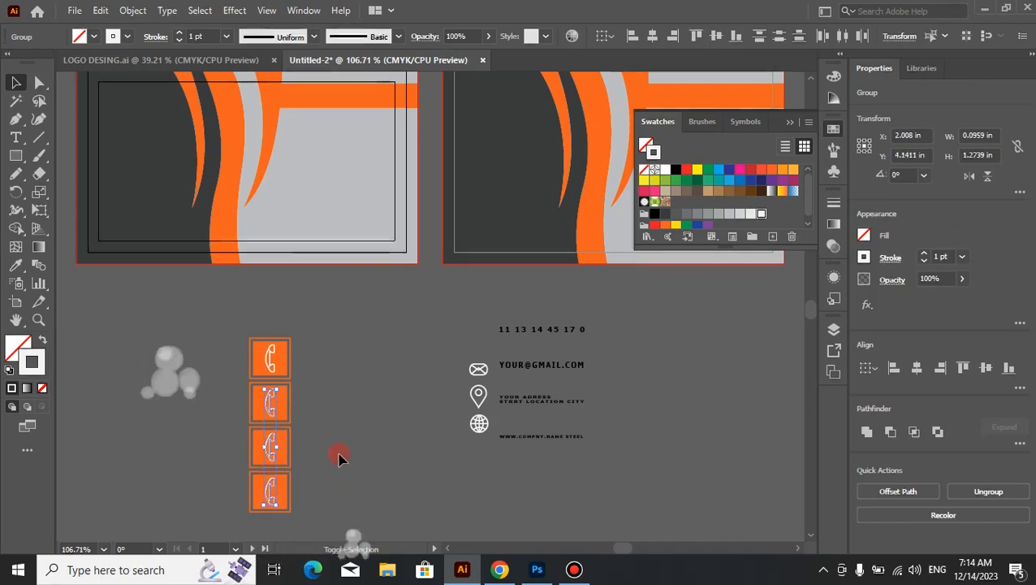
key("Delete")
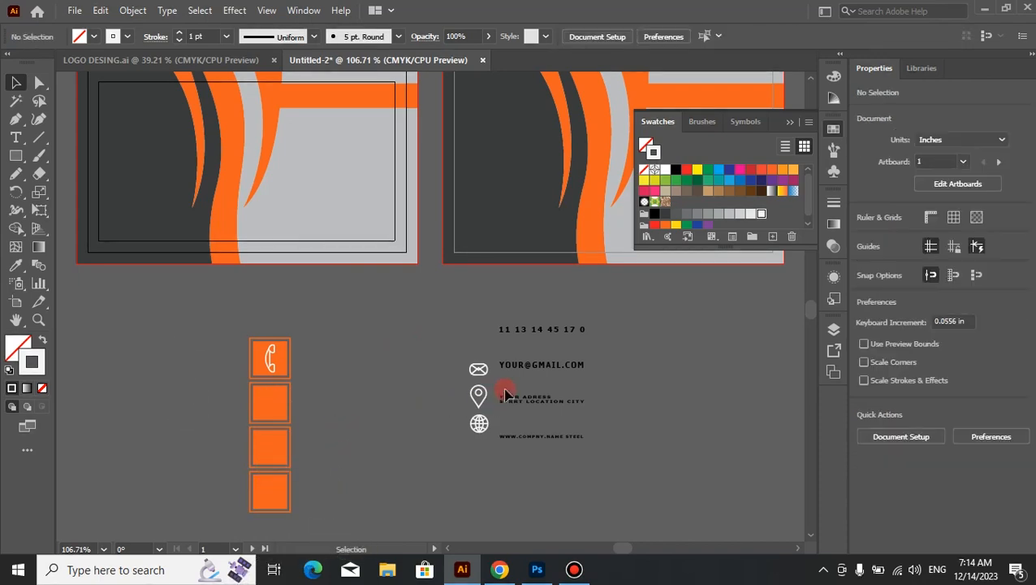
Centre the envelope icon in the second orange square and bring it to the front.
left_click_drag(504, 394, 271, 401)
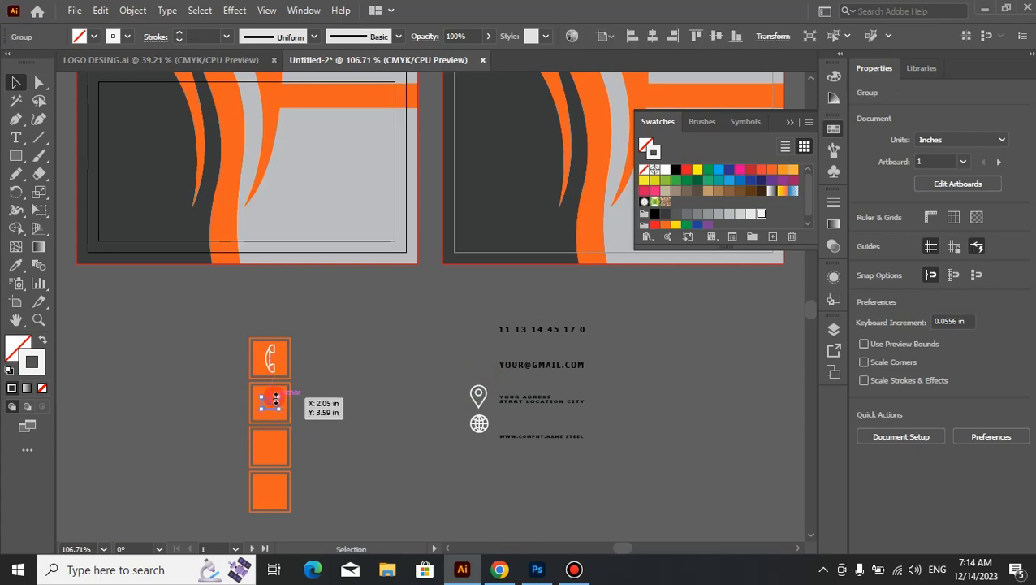
right_click(388, 386)
mouse_move(478, 375)
left_click(578, 311)
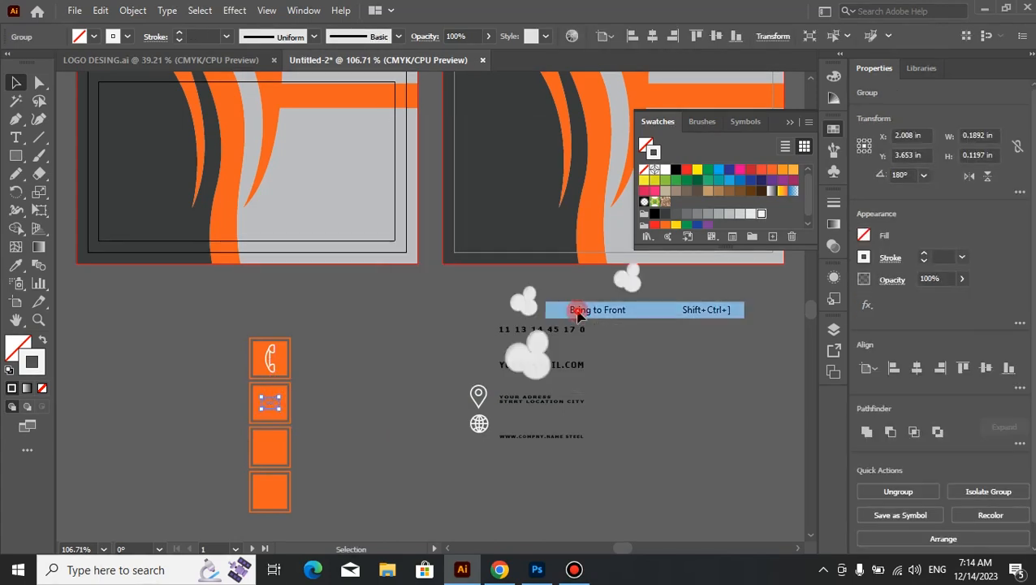
left_click(423, 378)
Centre the location pin in the third orange square and the globe in the fourth.
left_click_drag(478, 396, 271, 455)
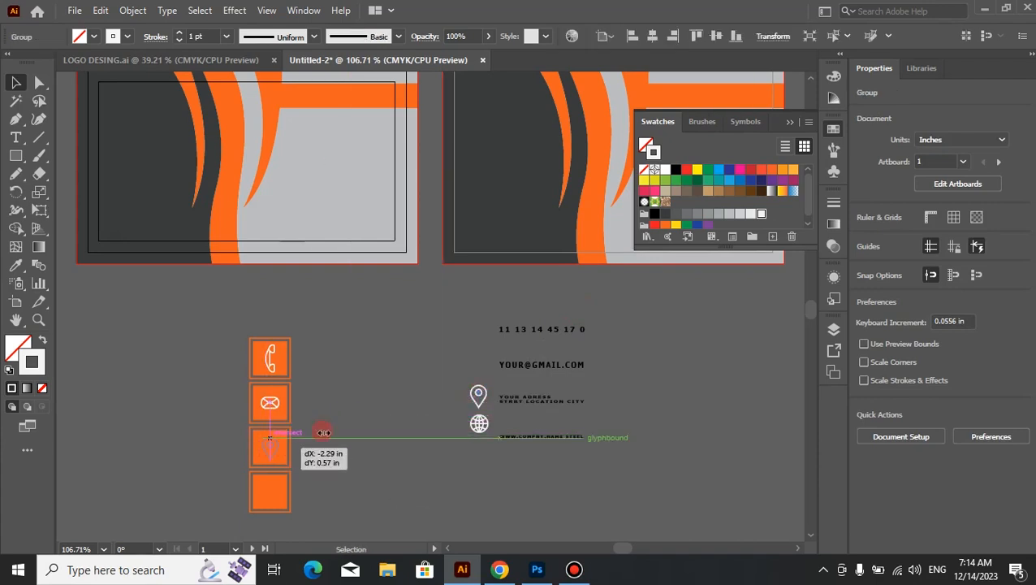
left_click(475, 455)
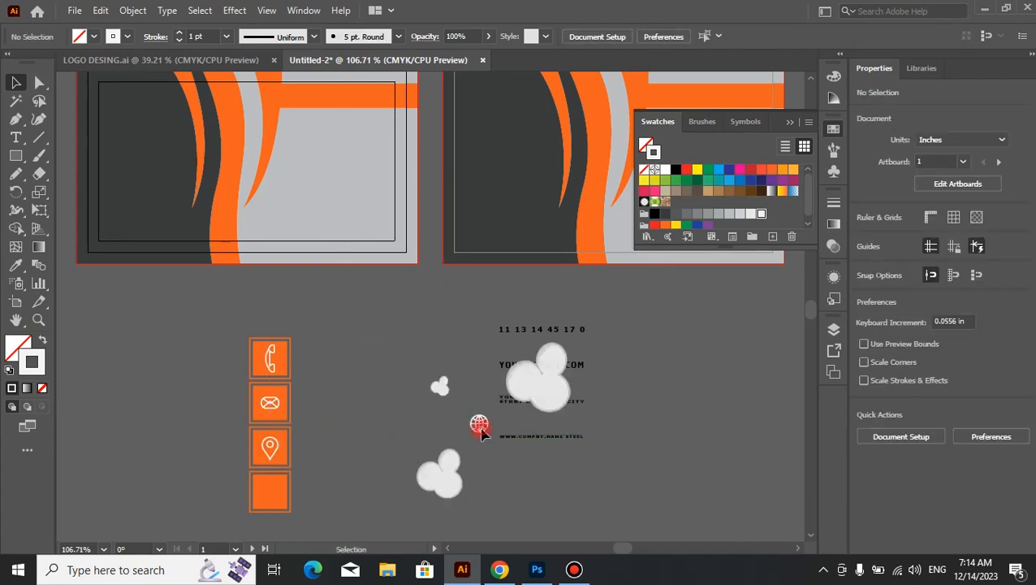
left_click_drag(479, 423, 273, 497)
left_click(355, 432)
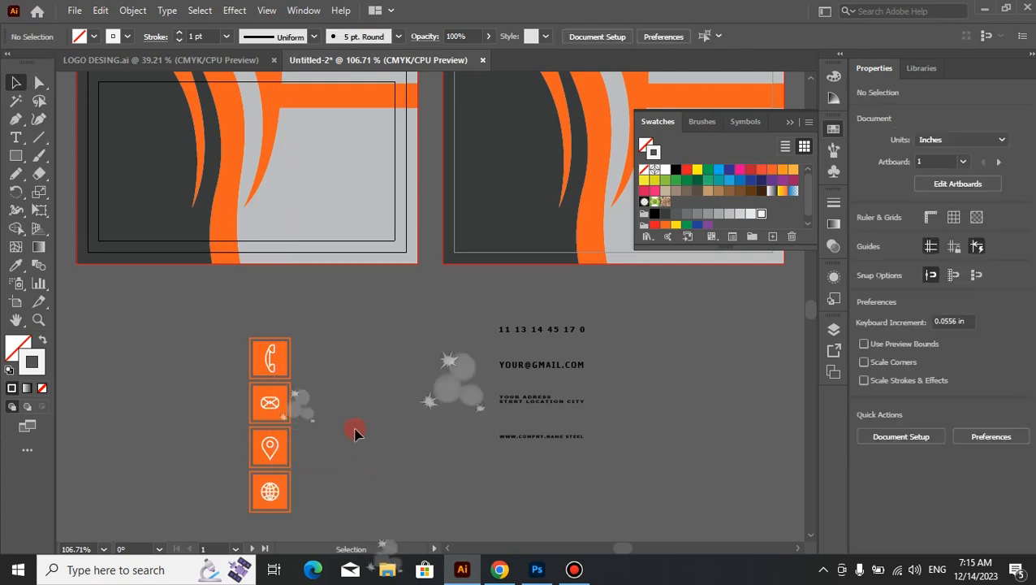
Scale the column of framed icons to about 0.32 in wide and place it on the first card's light gray area, below the orange band.
left_click_drag(350, 335, 266, 516)
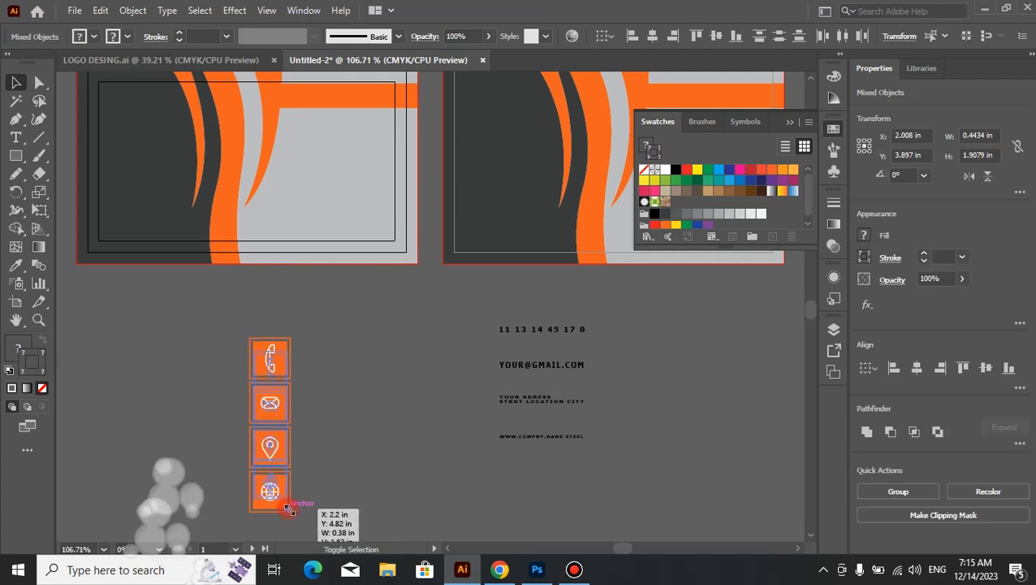
left_click_drag(288, 509, 315, 491)
left_click_drag(276, 420, 299, 169)
left_click_drag(311, 255, 309, 250)
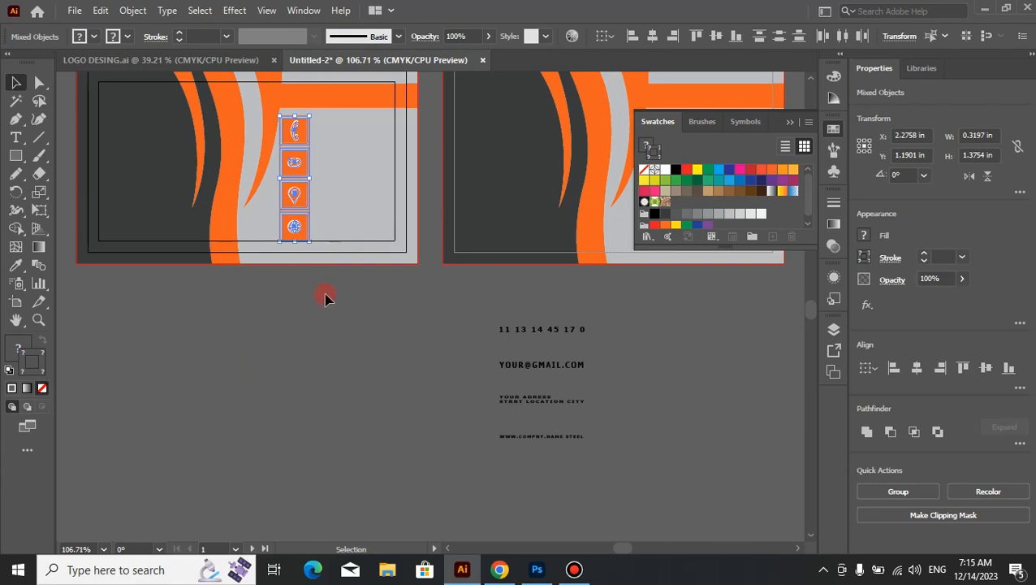
left_click(326, 296)
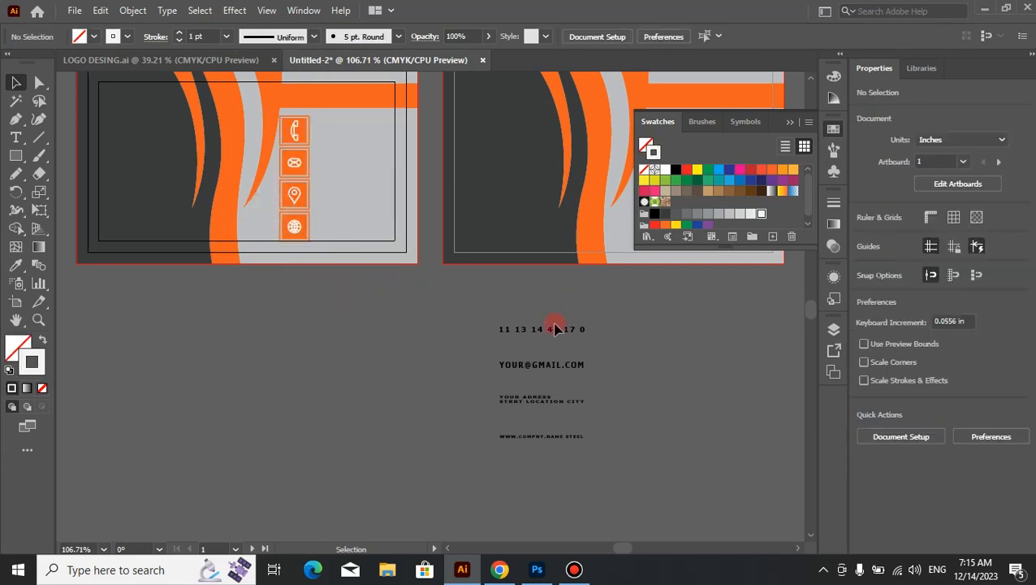
Place the phone number beside the phone icon, set it to 8 pt and narrow it to about 0.88 in wide.
left_click_drag(551, 335, 361, 128)
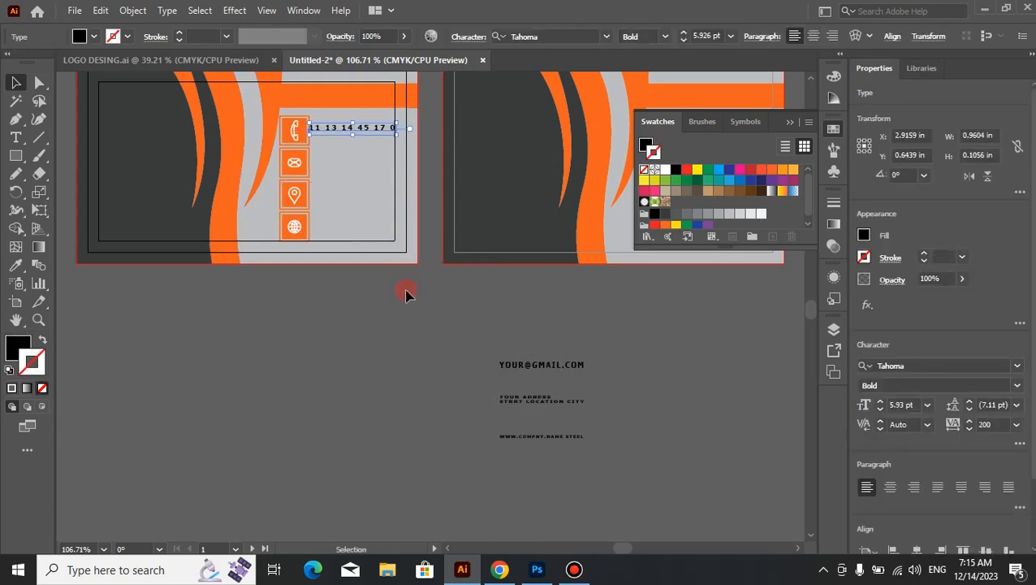
left_click(927, 405)
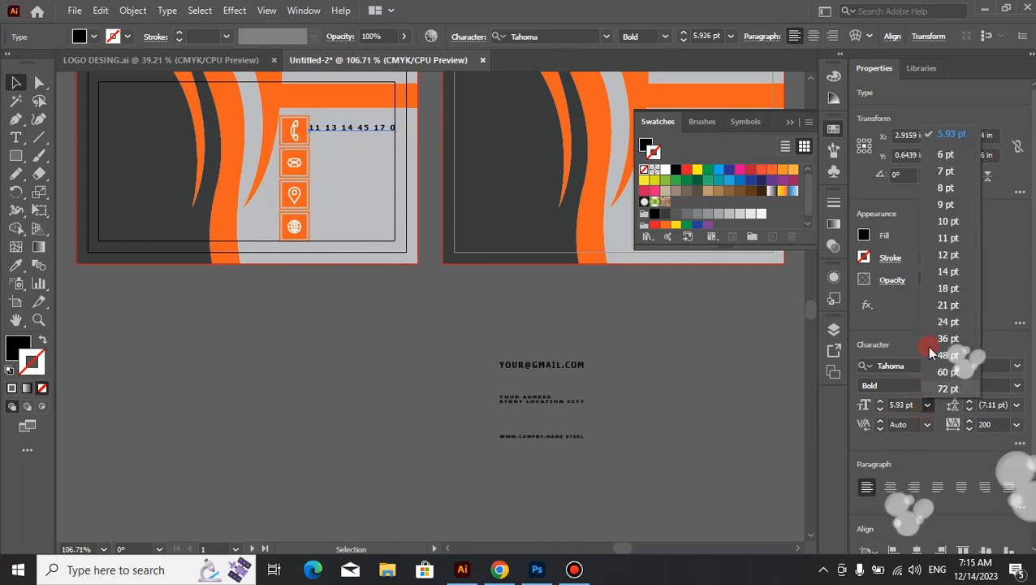
left_click(959, 199)
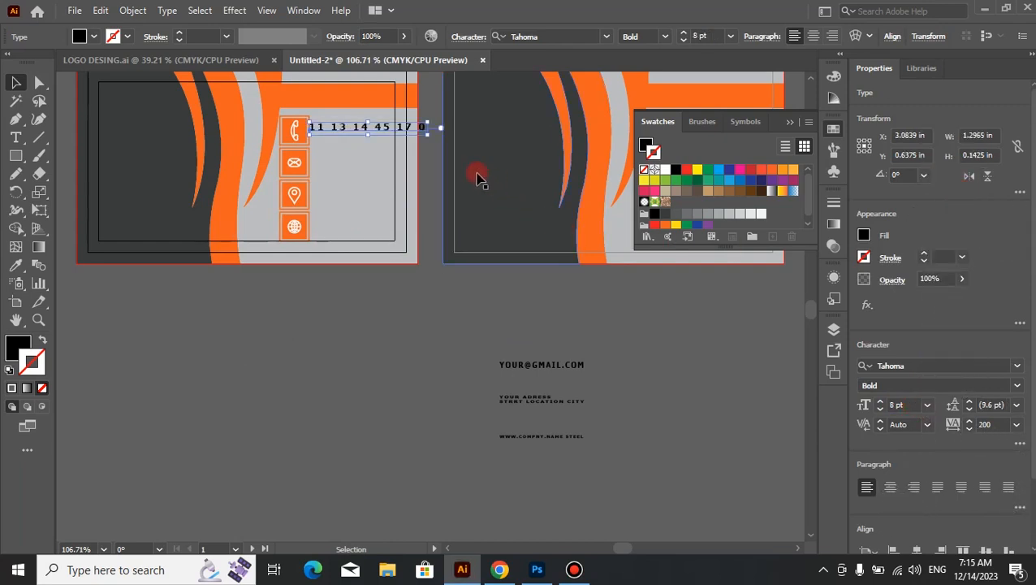
left_click_drag(427, 130, 396, 132)
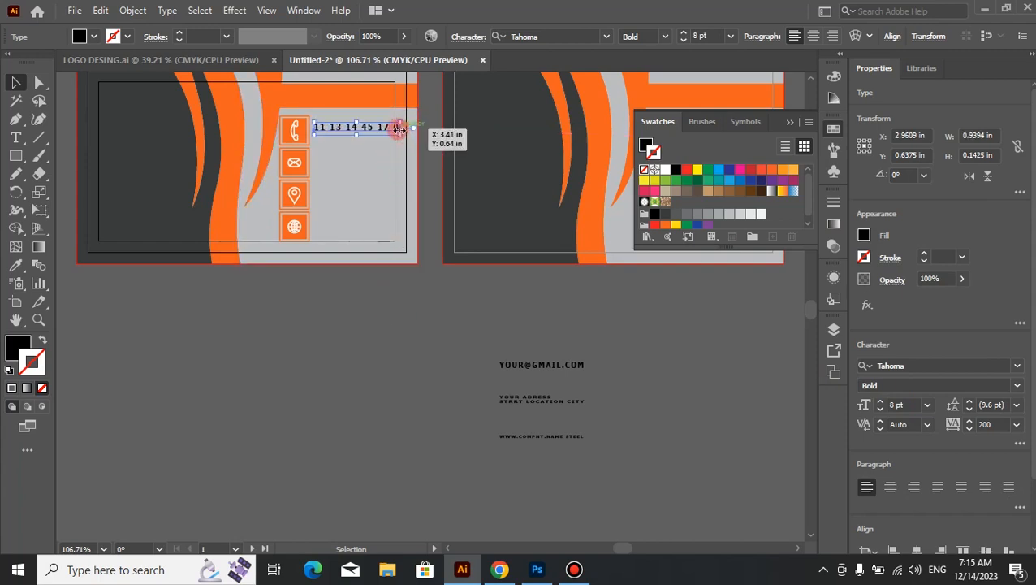
left_click_drag(398, 129, 394, 130)
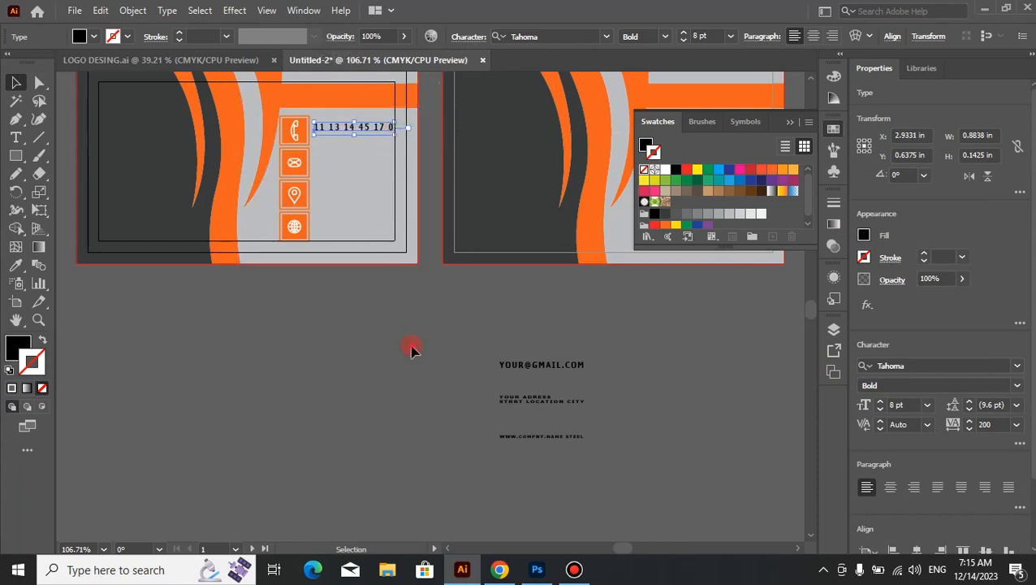
Place the e-mail, address and website texts beside the envelope, pin and globe icons.
left_click(486, 347)
left_click_drag(538, 365, 352, 168)
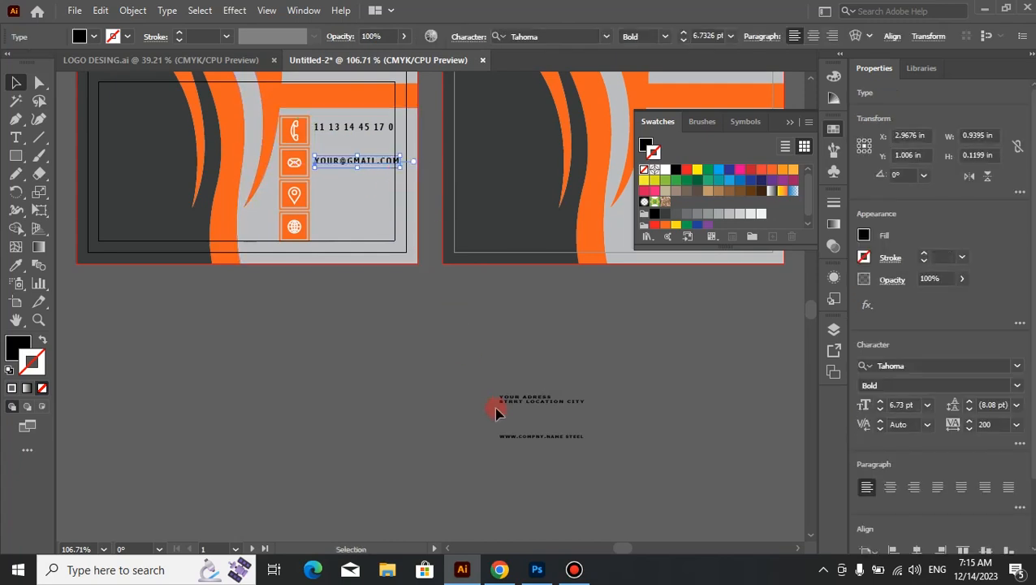
left_click_drag(523, 414, 346, 206)
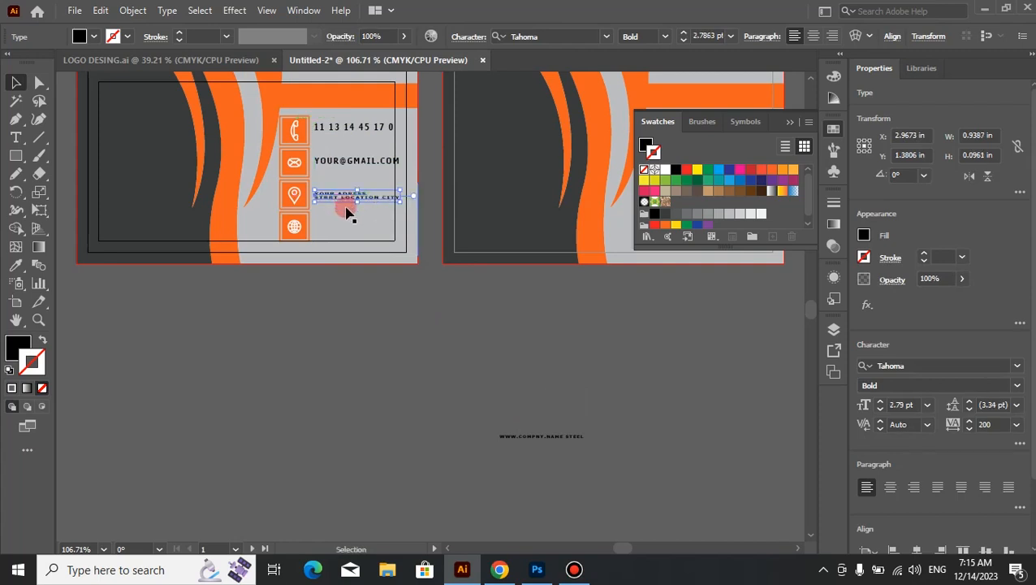
left_click_drag(509, 440, 361, 203)
Apply the phone number's 8 pt text style to the e-mail, address and website texts with the Eyedropper.
left_click(362, 276)
left_click(359, 198, "shift")
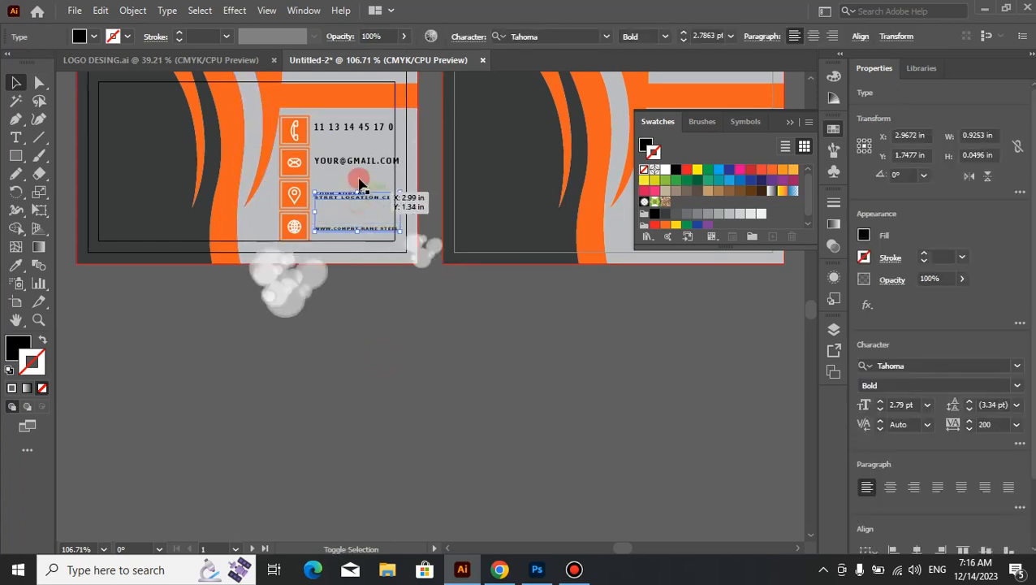
left_click(358, 164, "shift")
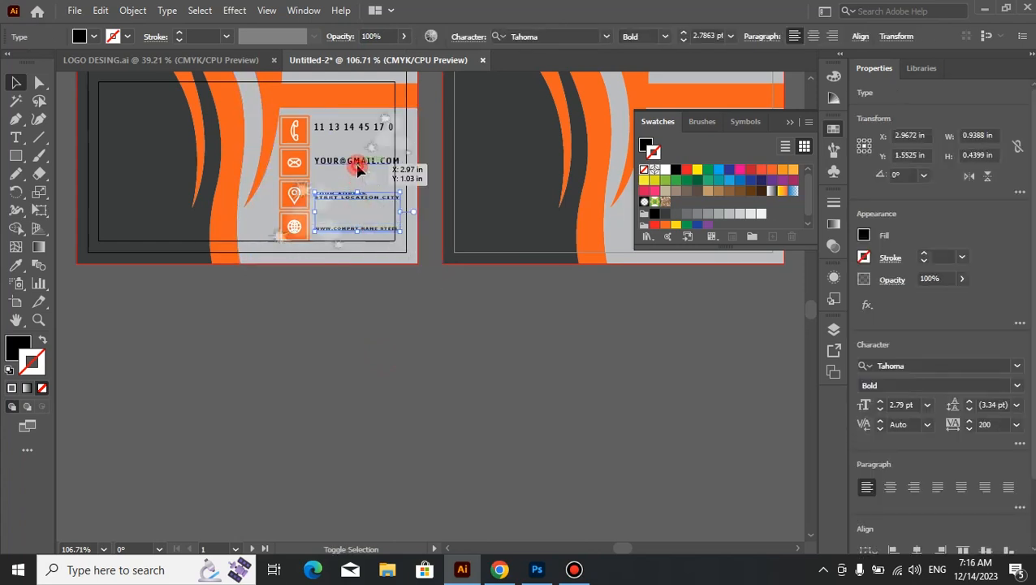
left_click(16, 266)
left_click(373, 124)
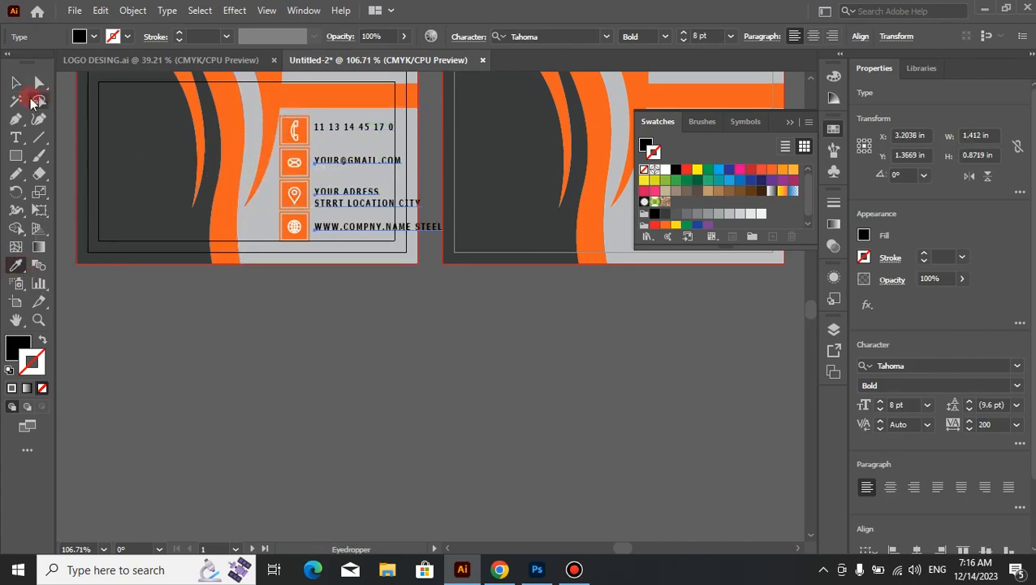
left_click(18, 83)
left_click(252, 288)
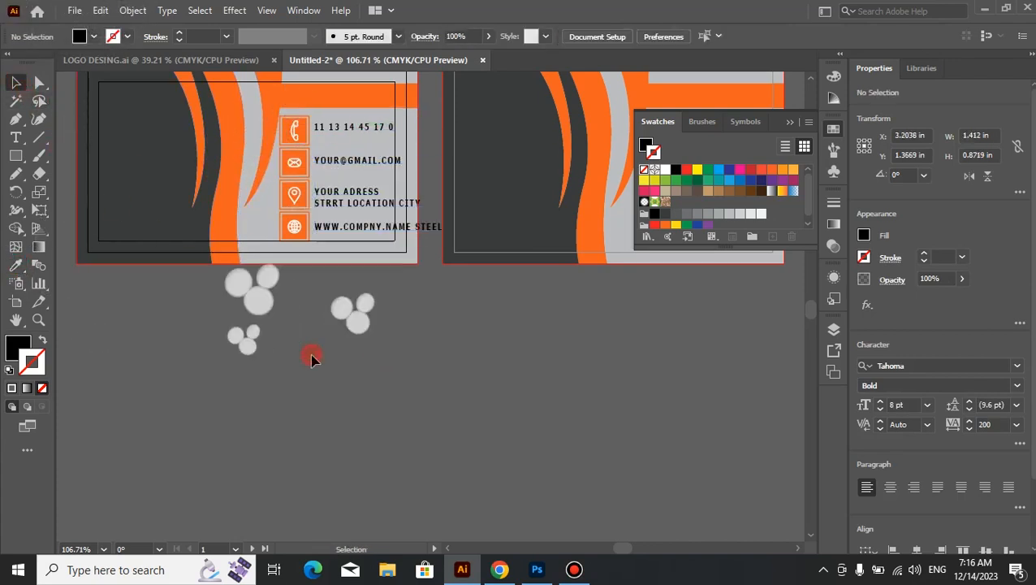
Narrow the e-mail, address and website texts horizontally so they end inside the first card's inner frame.
left_click(353, 168)
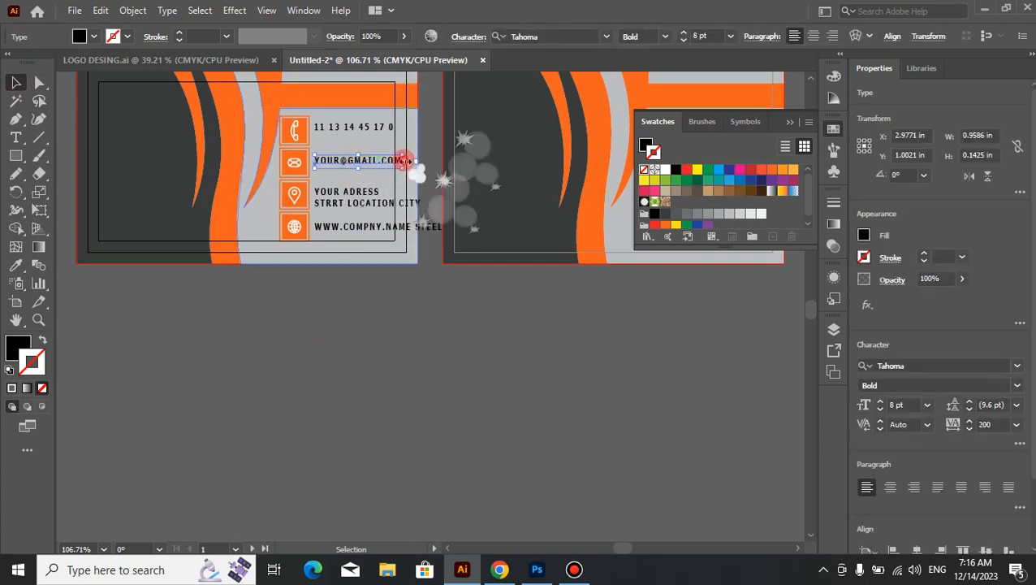
left_click_drag(402, 161, 393, 162)
left_click(360, 354)
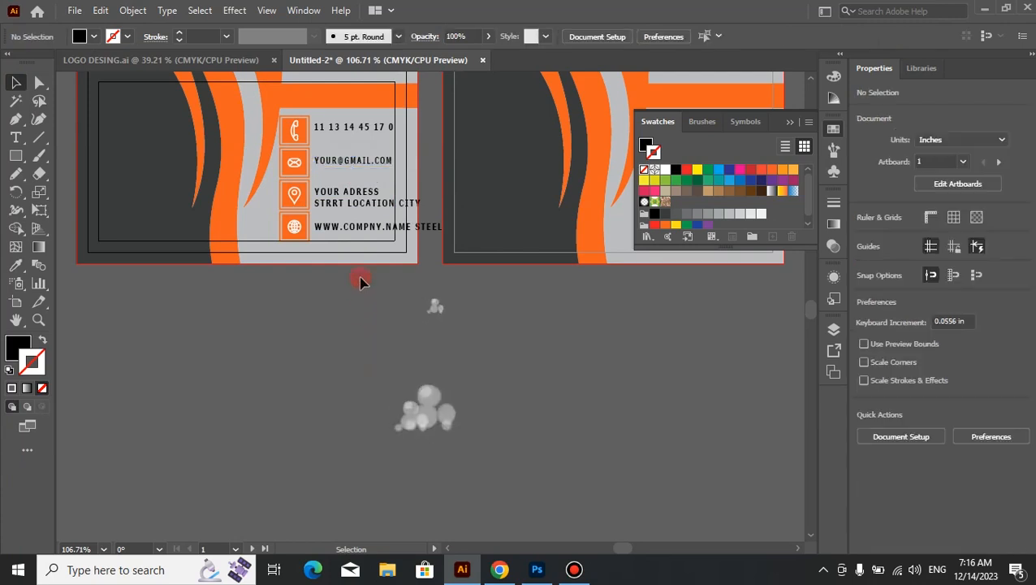
left_click(358, 207)
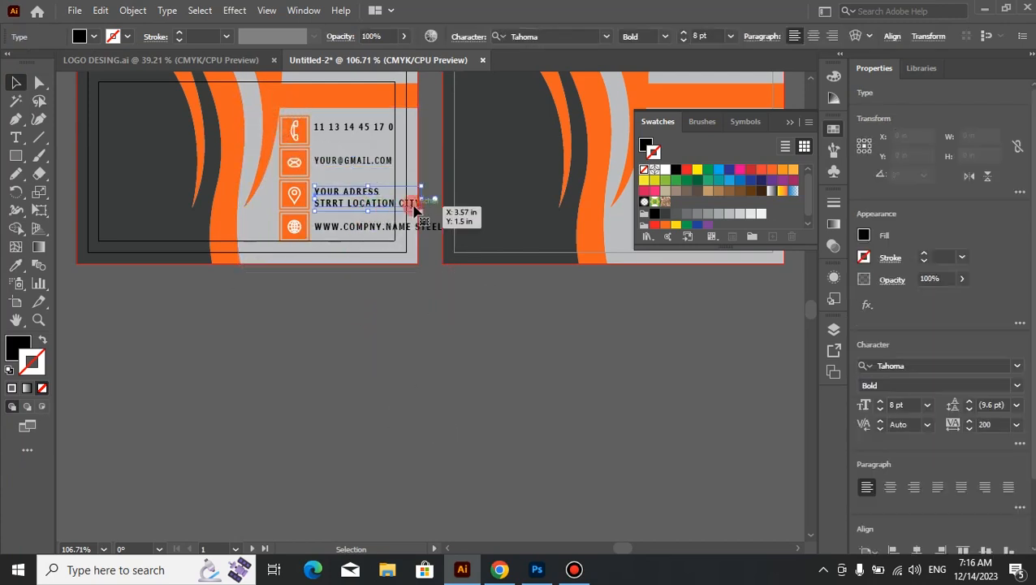
left_click_drag(414, 201, 389, 203)
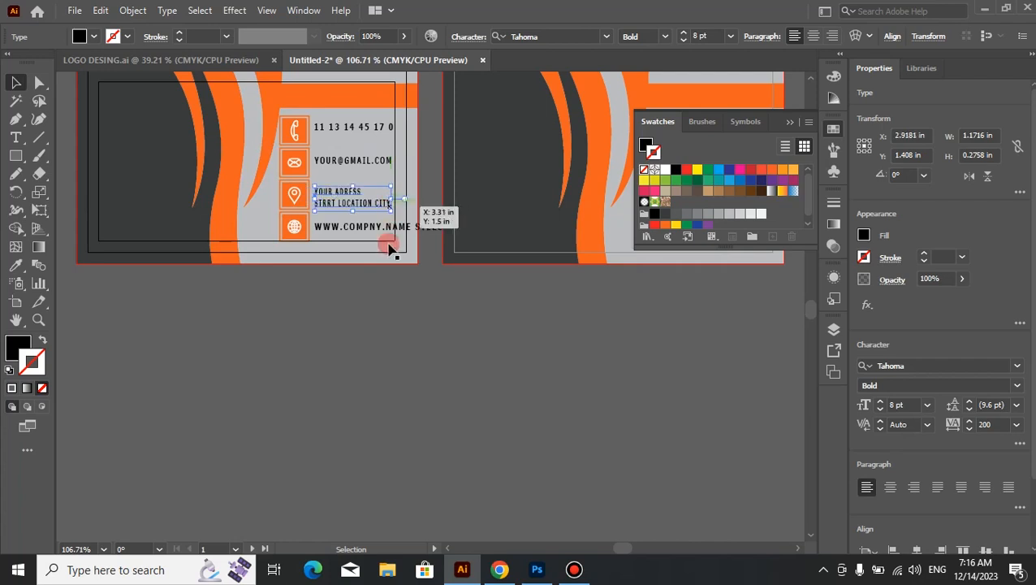
left_click(382, 302)
left_click(363, 232)
left_click_drag(439, 228, 397, 253)
left_click(381, 341)
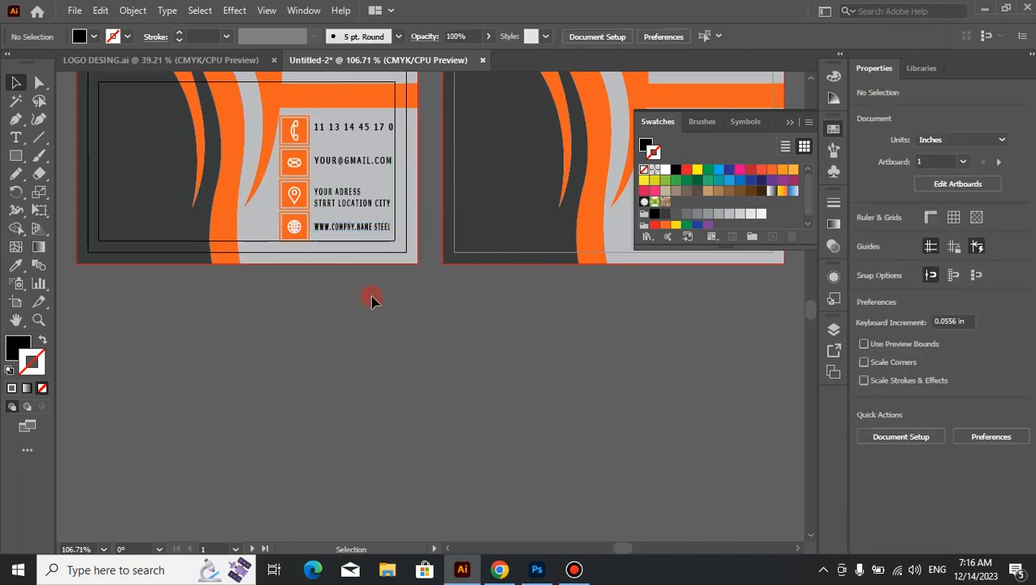
Bring the QR code from LOGO DESING.ai into the lower-left corner of the first card's inner frame.
left_click_drag(491, 189, 493, 368)
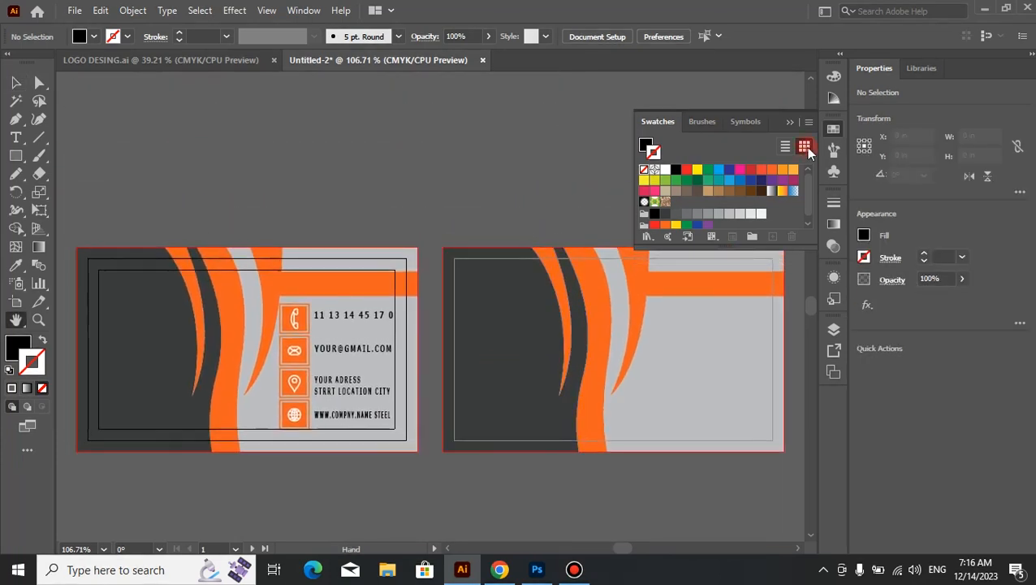
left_click(791, 123)
left_click(15, 82)
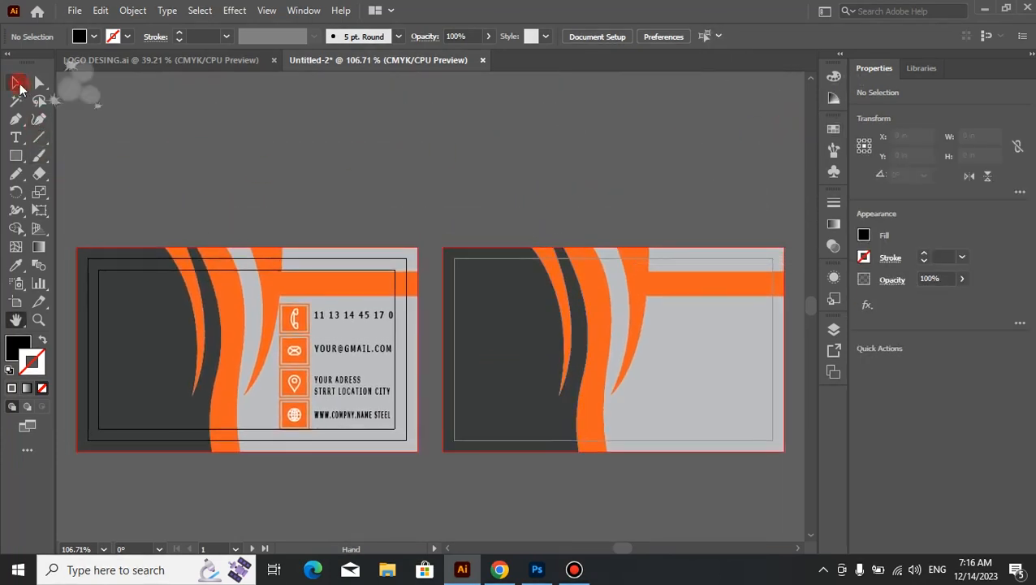
left_click(238, 61)
left_click_drag(284, 458, 402, 79)
left_click_drag(268, 385, 115, 415)
left_click(172, 497)
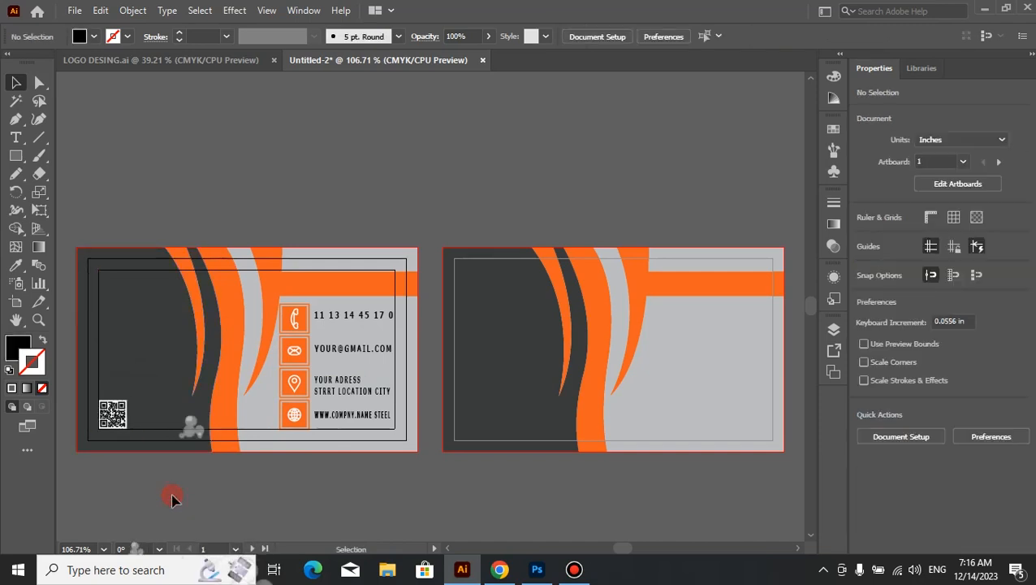
Bring the group with the name, job title and round SMS logo from LOGO DESING.ai onto the second card.
left_click_drag(544, 385, 493, 391)
left_click(152, 54)
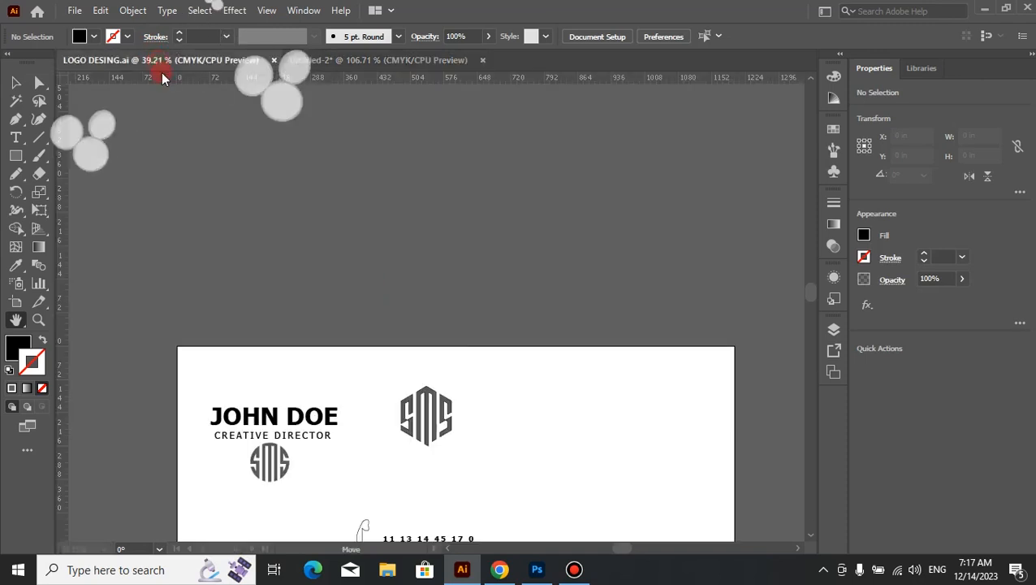
left_click_drag(460, 386, 456, 215)
left_click(16, 82)
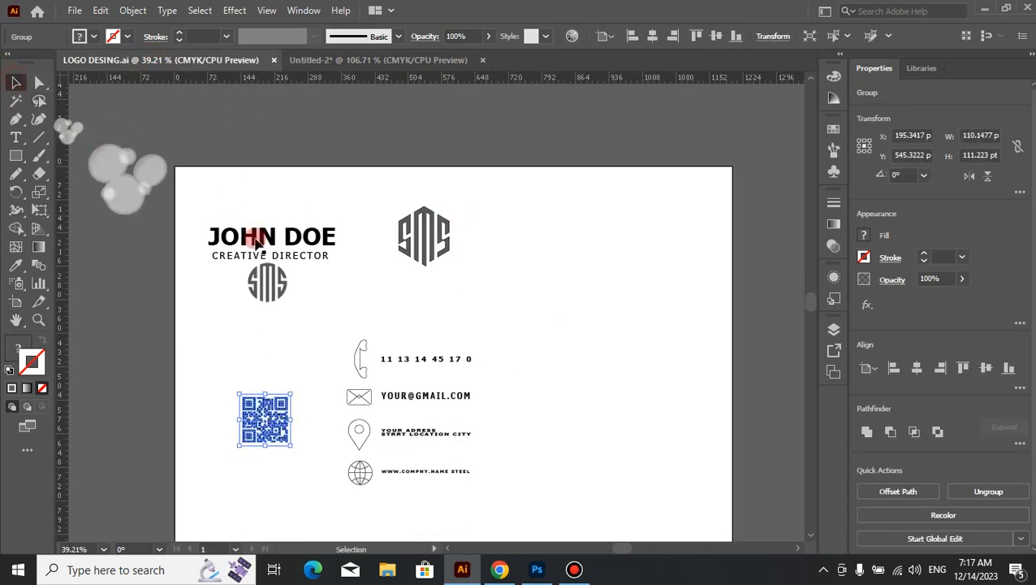
left_click_drag(358, 204, 257, 325)
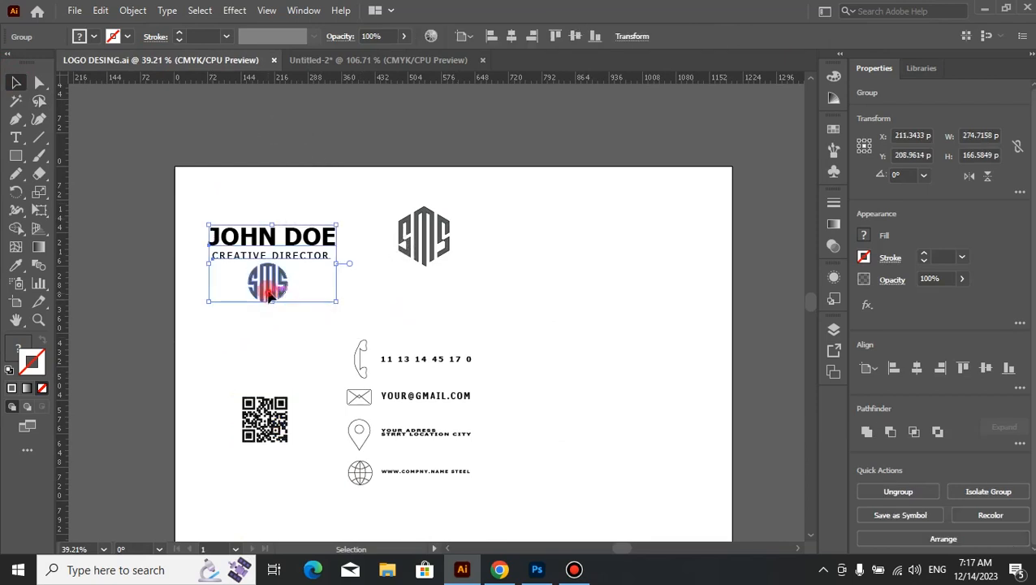
left_click_drag(260, 285, 485, 348)
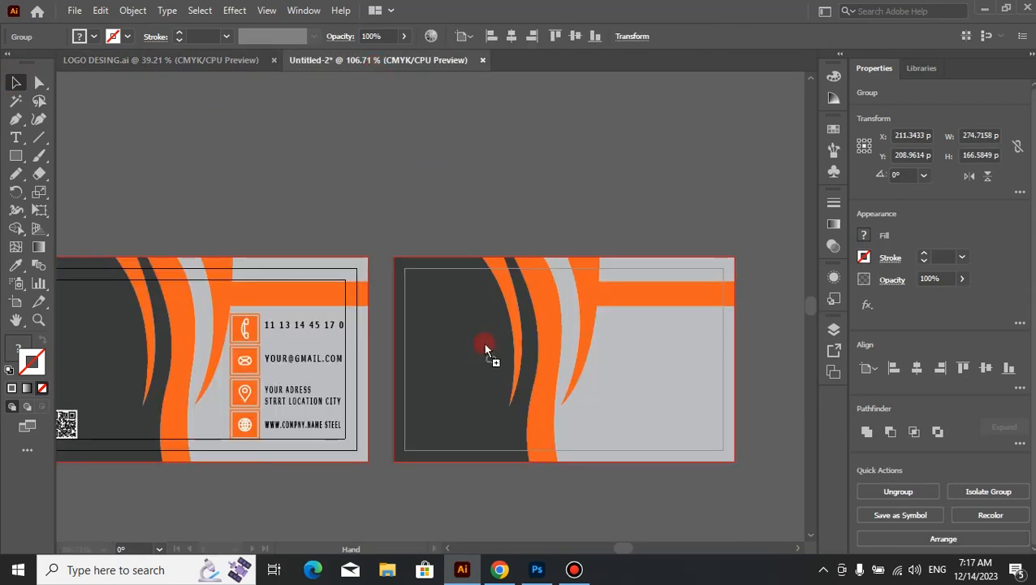
left_click_drag(499, 418, 615, 461)
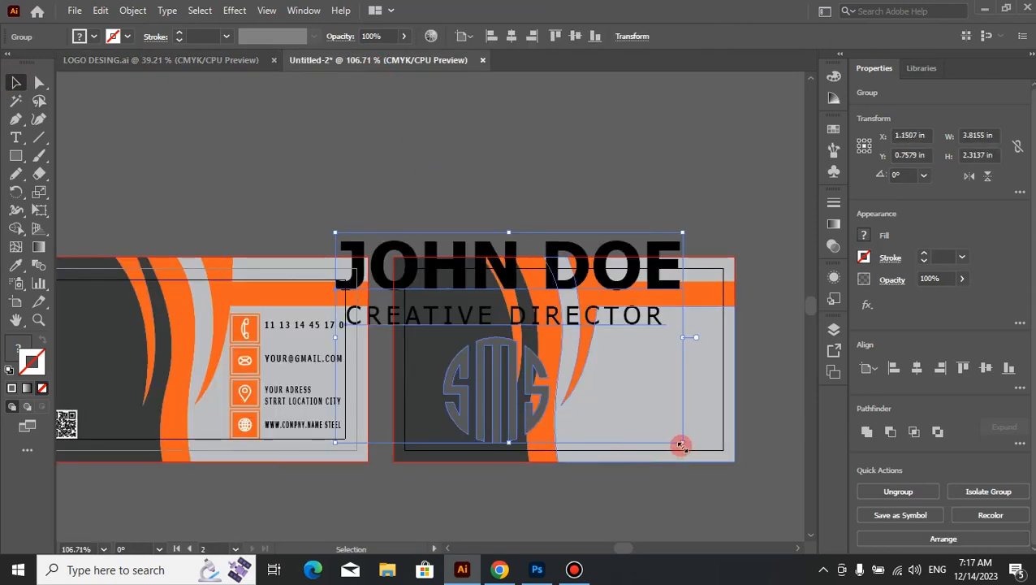
Scale the name and logo group to about 1.29 in wide, place it on the second card's light gray area and ungroup it.
left_click_drag(680, 445, 564, 378)
left_click_drag(492, 310, 653, 367)
right_click(653, 367)
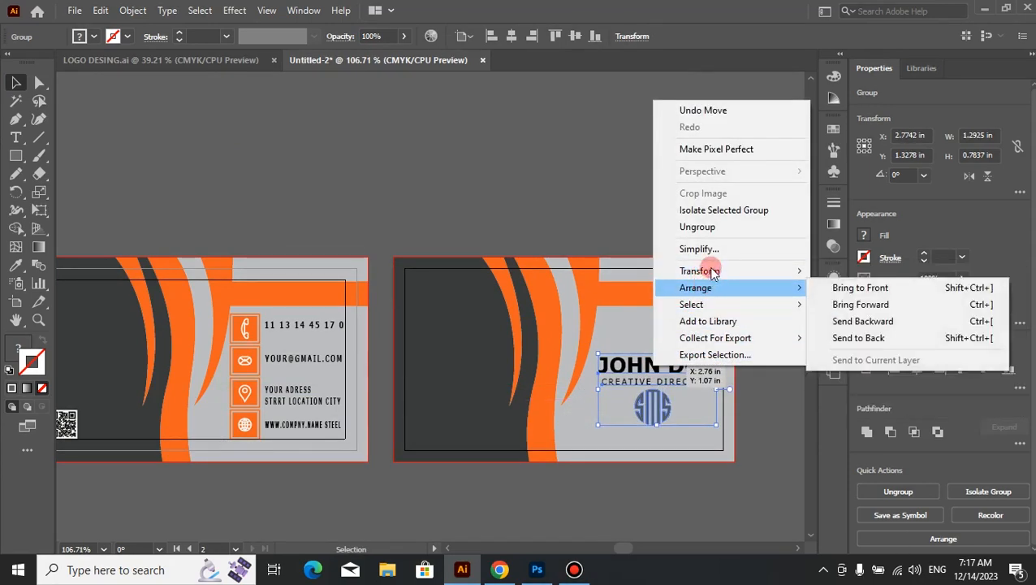
left_click(717, 226)
left_click(764, 393)
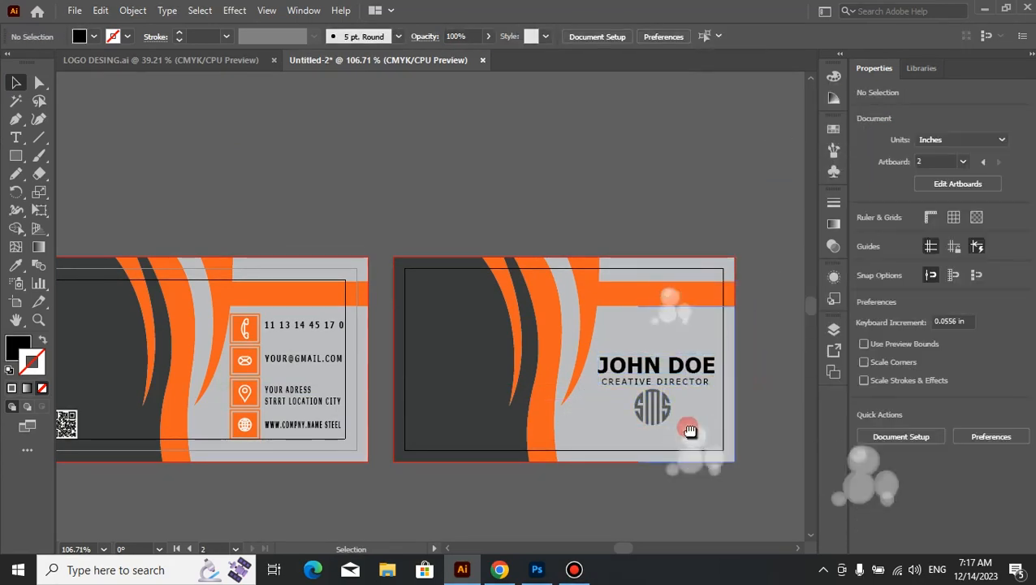
Move the SMS logo above the name and recolor it with the orange sampled from the card's curves.
left_click_drag(662, 414, 659, 334)
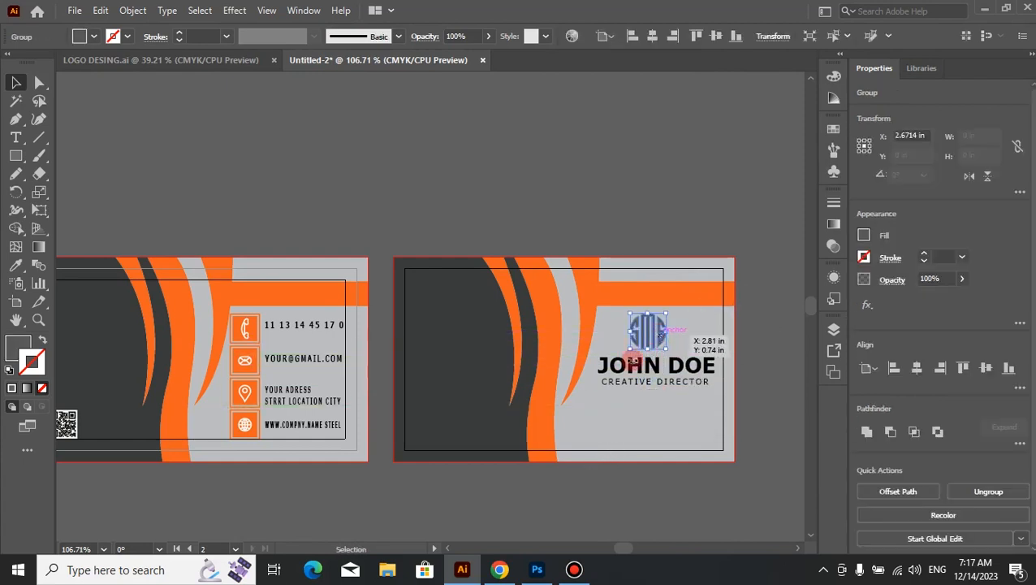
left_click(18, 266)
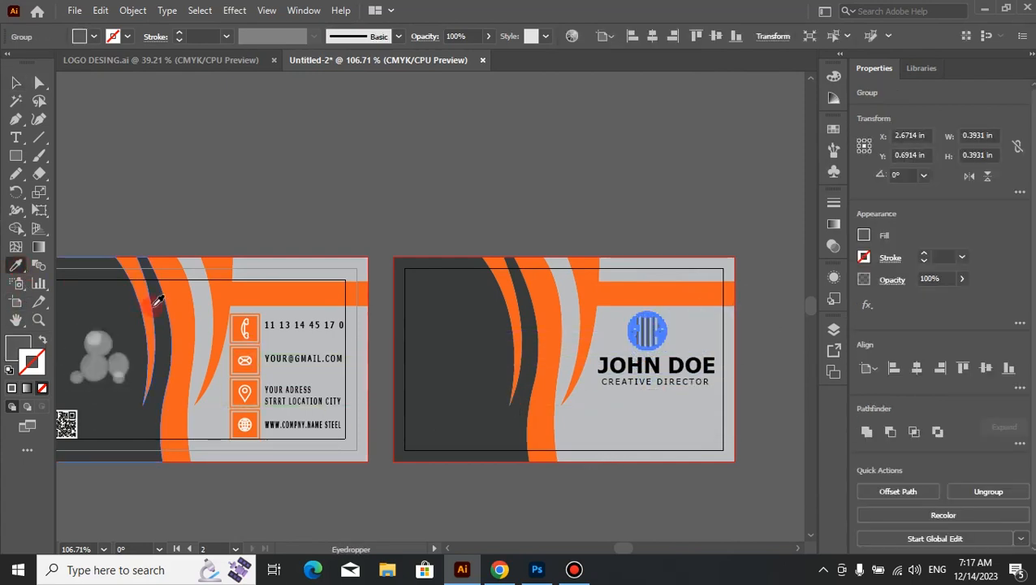
left_click(175, 312)
left_click(15, 82)
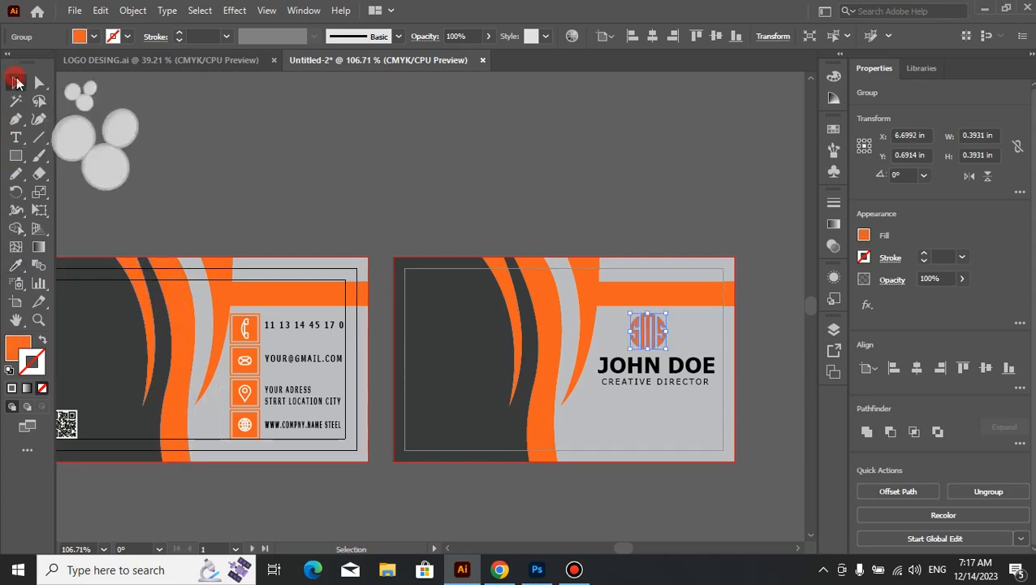
left_click(689, 437)
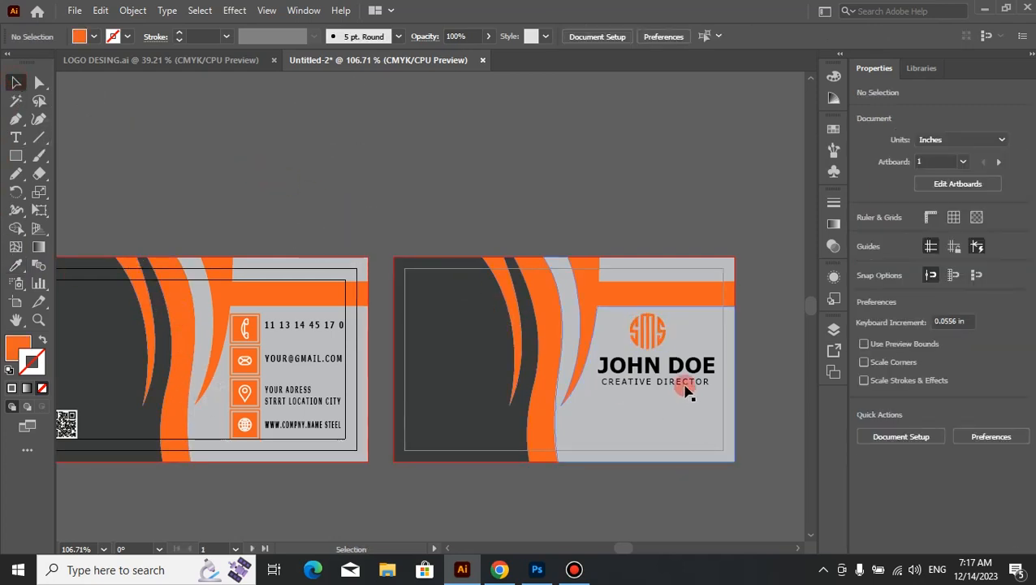
Center the orange SMS logo horizontally over the name and job title.
left_click_drag(686, 391, 684, 387)
left_click_drag(648, 337, 659, 350)
left_click(632, 486)
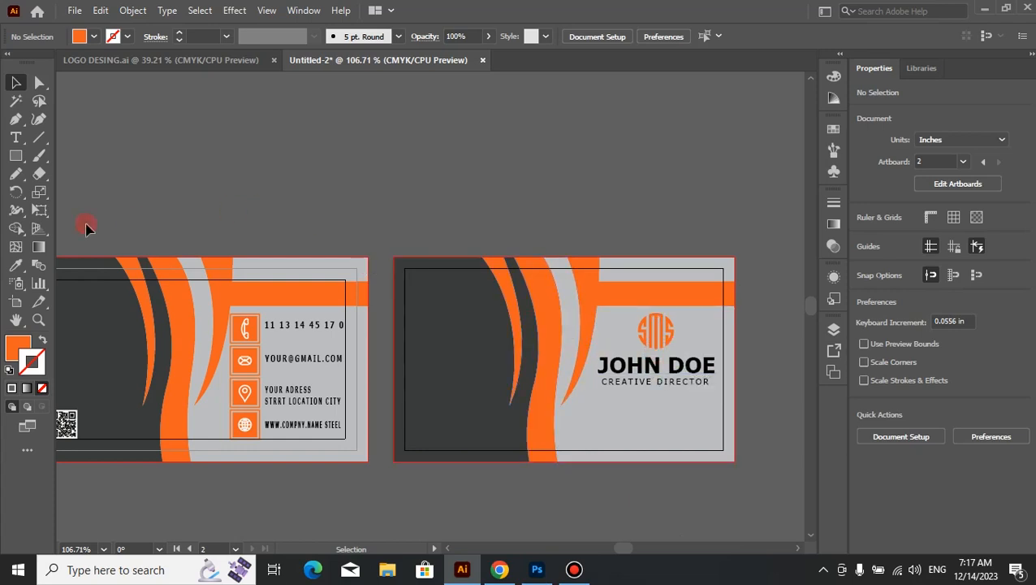
Add the text "COPNY NAME" to the upper dark area of the second card and enlarge it to about 11.3 pt.
left_click(16, 137)
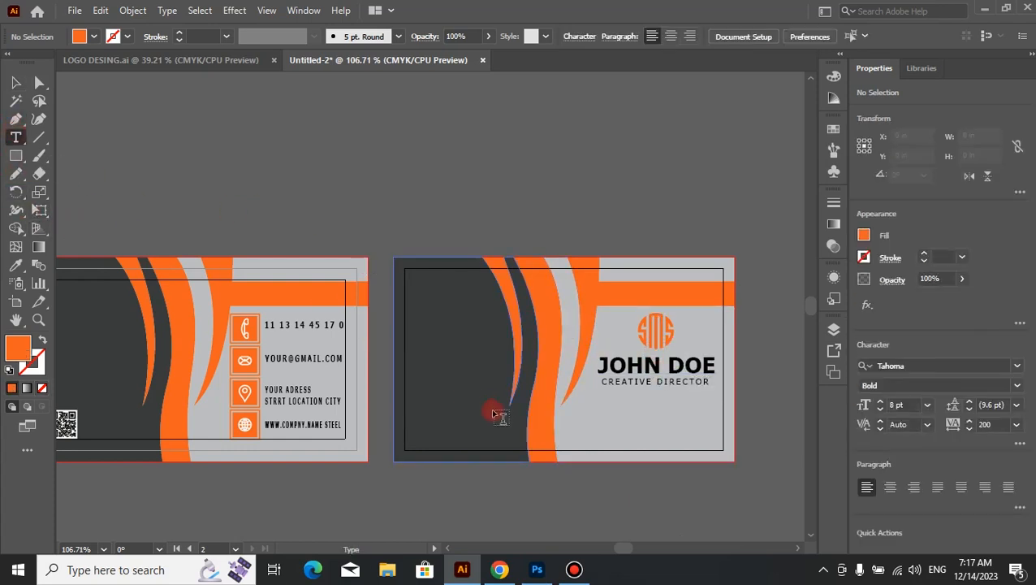
left_click(422, 305)
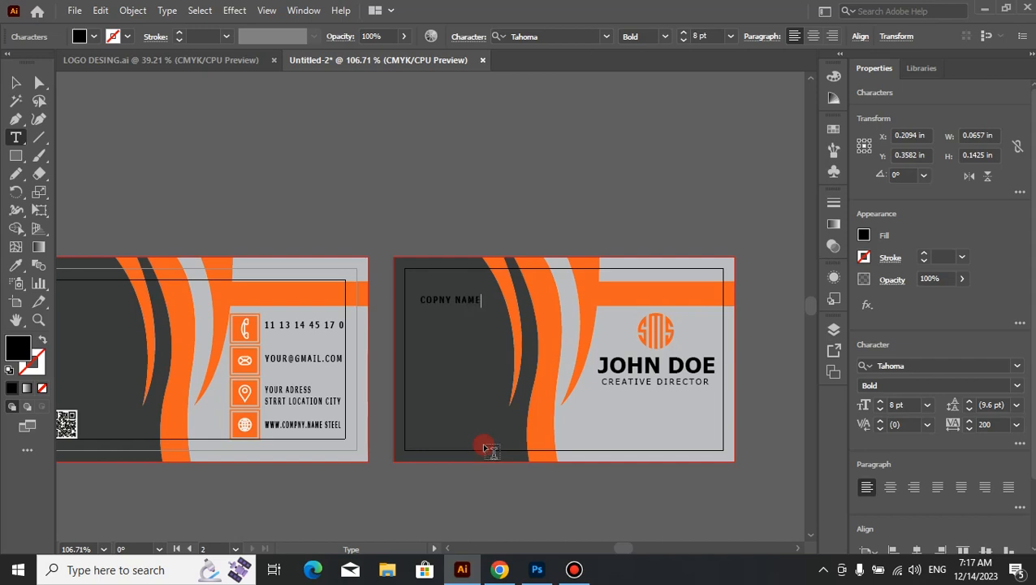
left_click(15, 81)
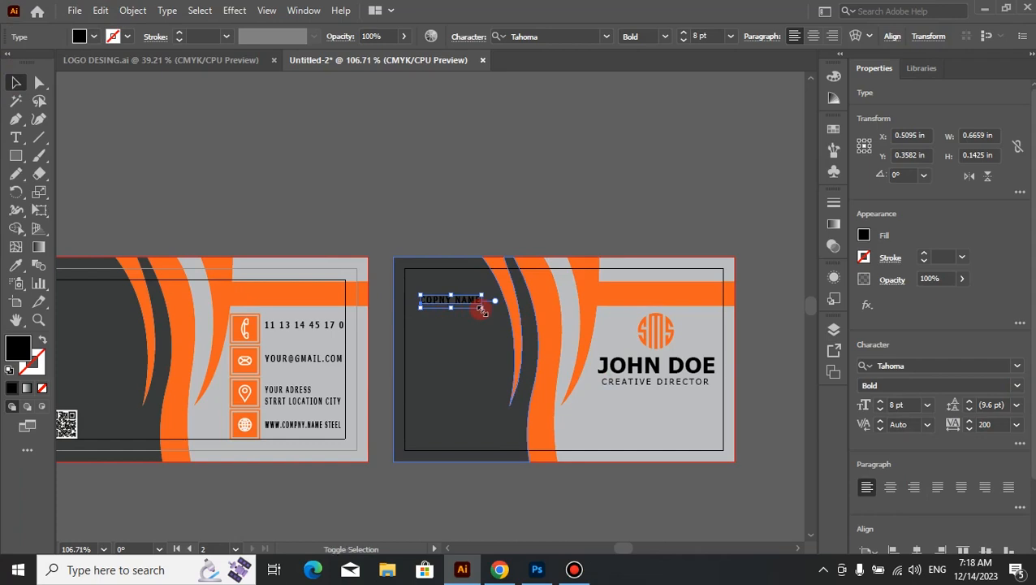
left_click_drag(481, 310, 494, 311)
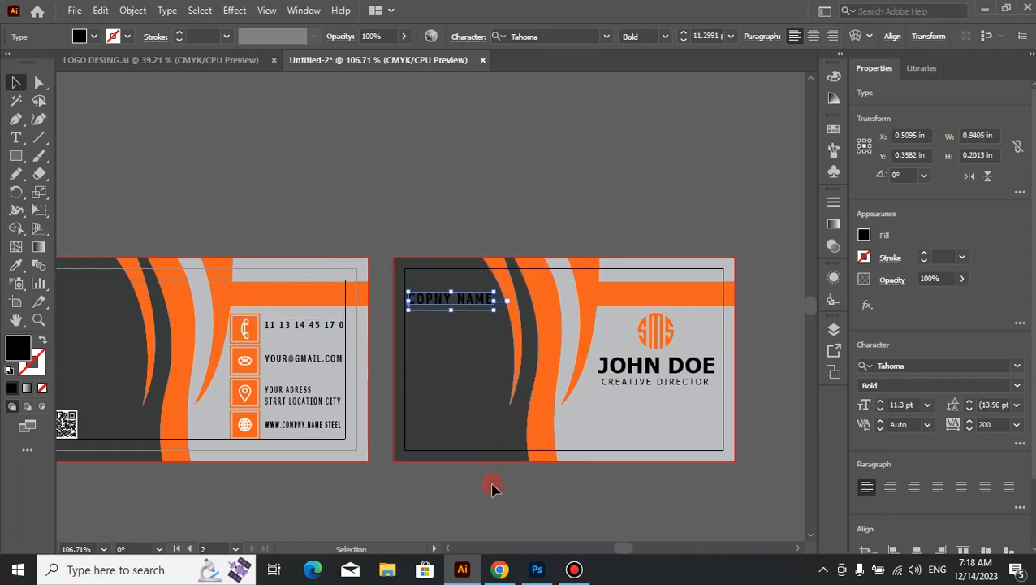
Fill the "COPNY NAME" text with the lightest gray swatch and move it slightly down and inward on the second card.
left_click(834, 129)
left_click(757, 216)
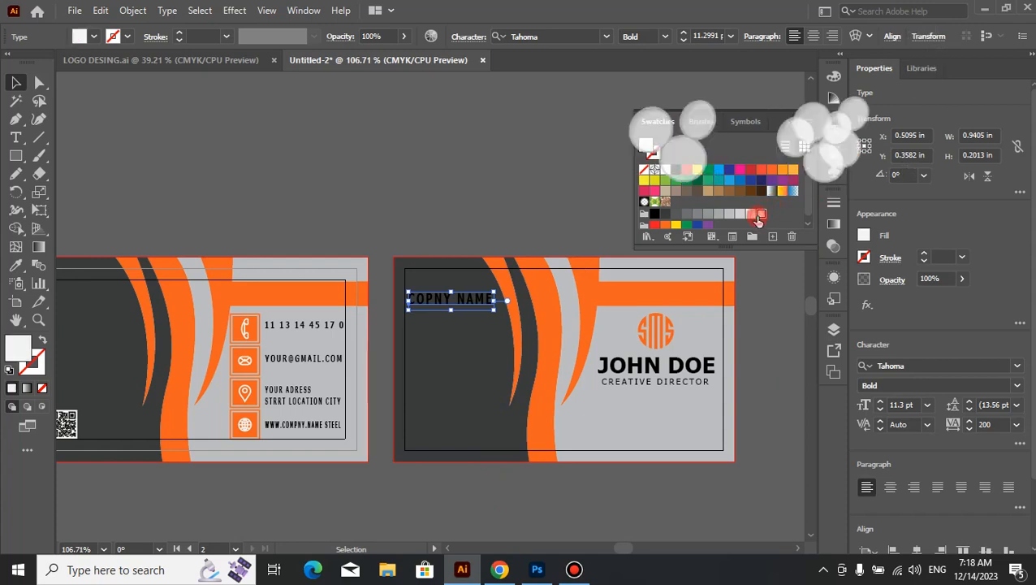
left_click(792, 124)
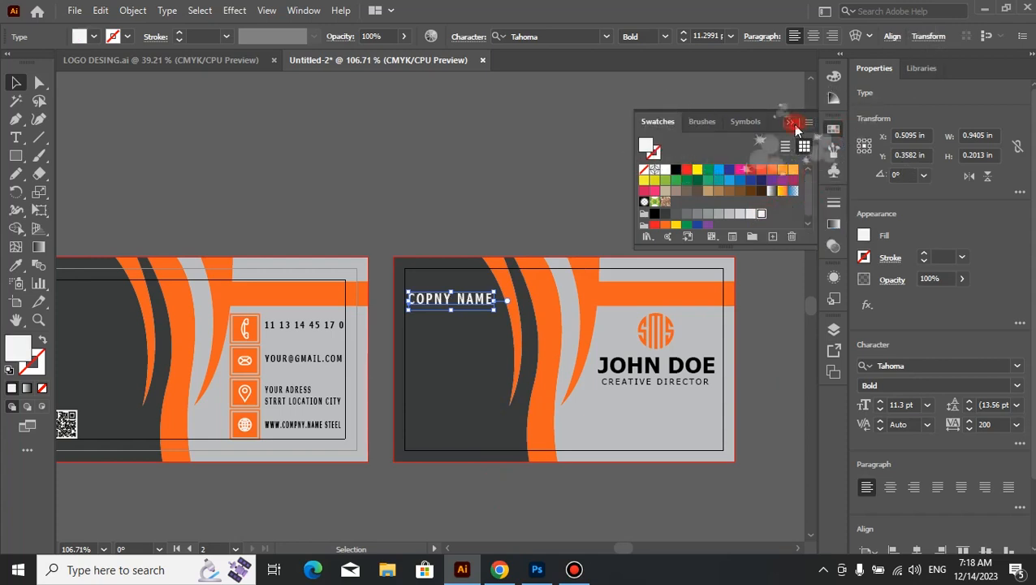
left_click(611, 163)
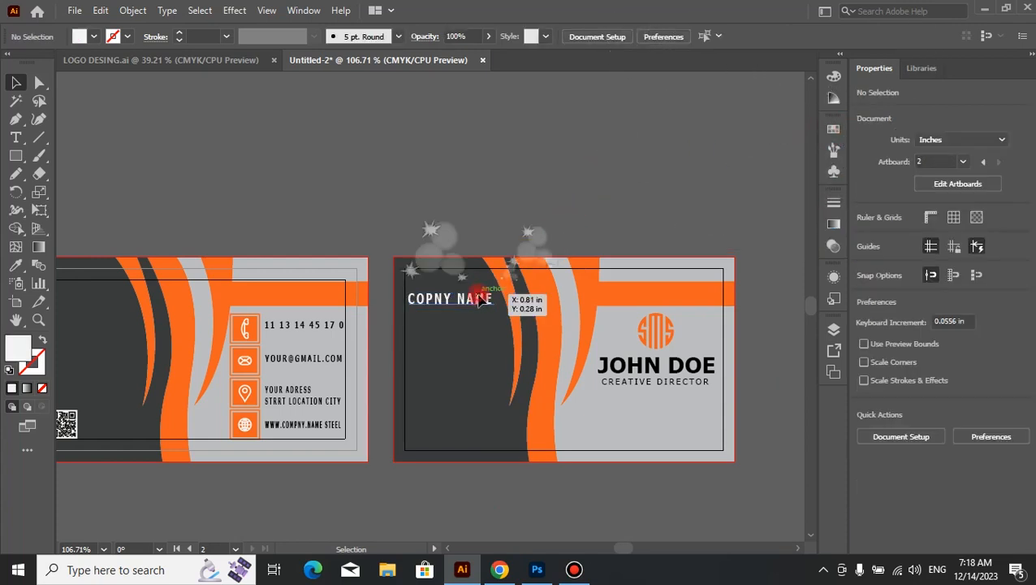
left_click_drag(485, 301, 485, 308)
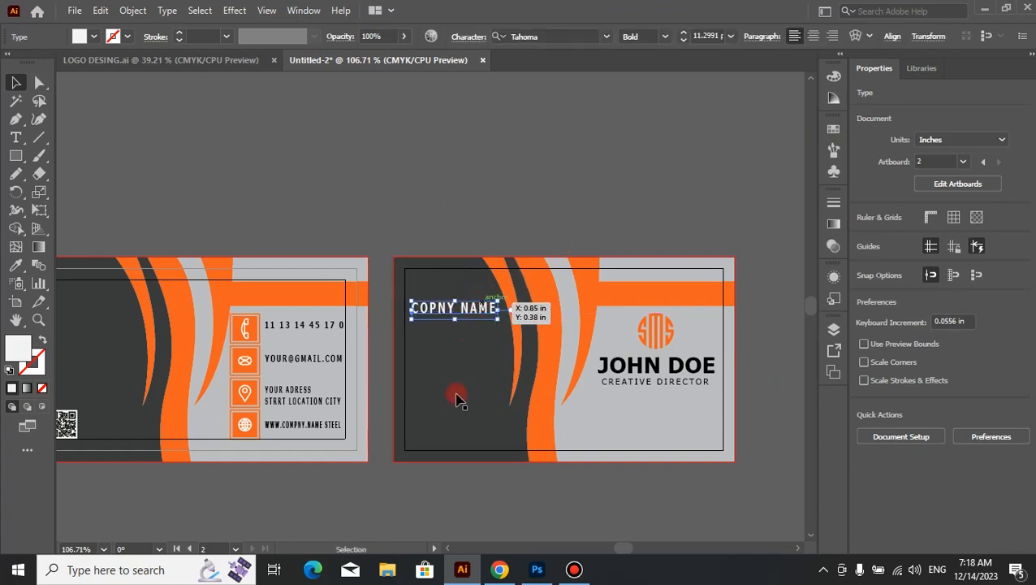
left_click(420, 476)
Add the 8 pt text "STREET.GMSA" beneath "COPNY NAME" on the second card and center it roughly under the company name.
left_click(15, 138)
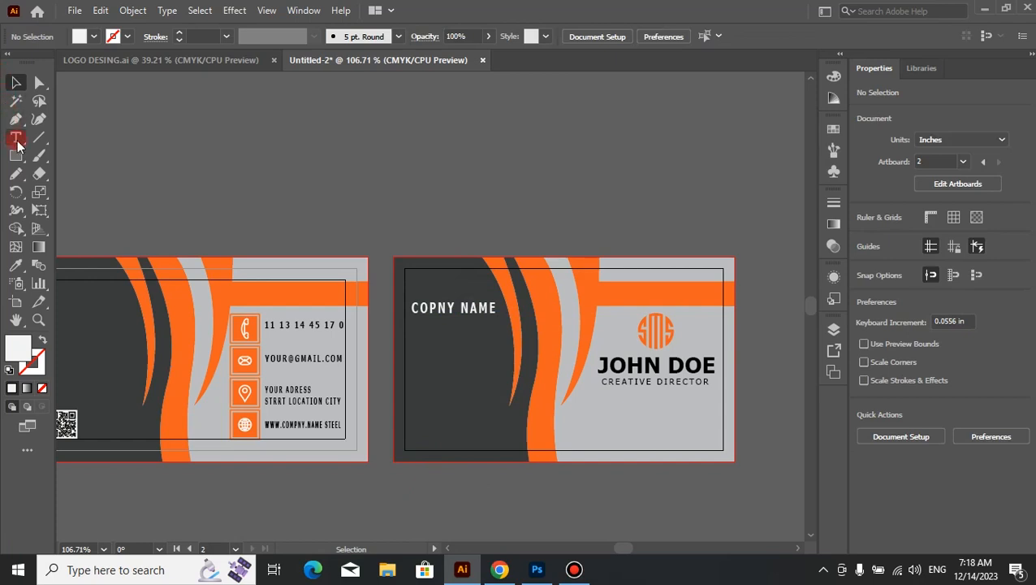
left_click(434, 327)
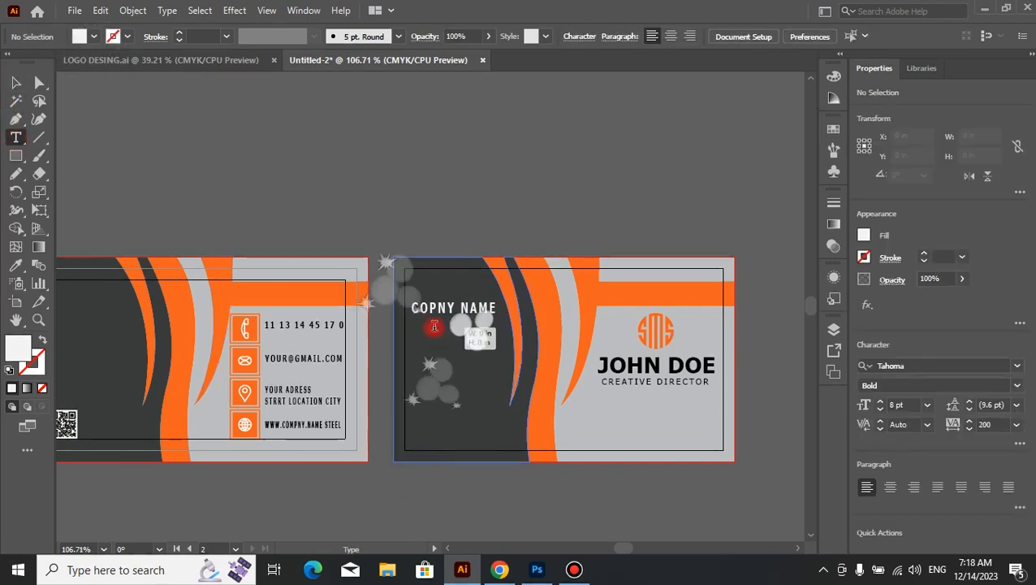
key("BackSpace")
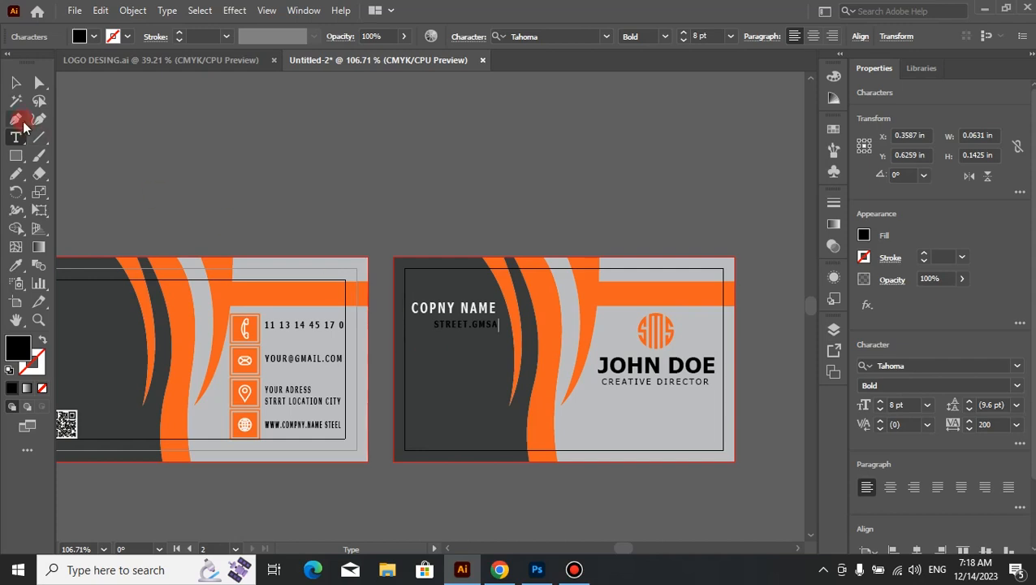
left_click(16, 82)
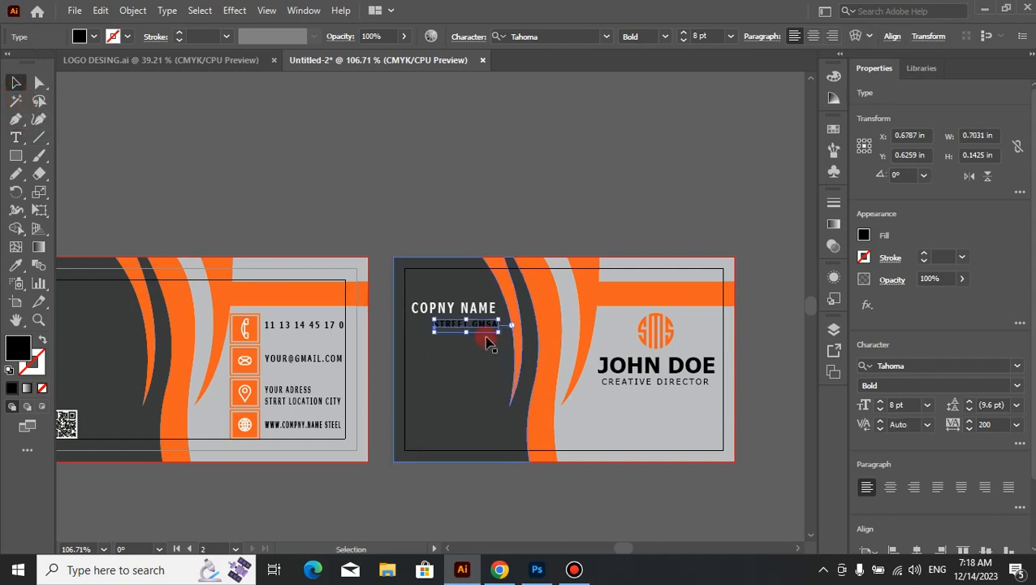
left_click_drag(483, 327, 469, 327)
Try to recolor the "STREET.GMSA" text by sampling the company name with the Eyedropper.
left_click(16, 266)
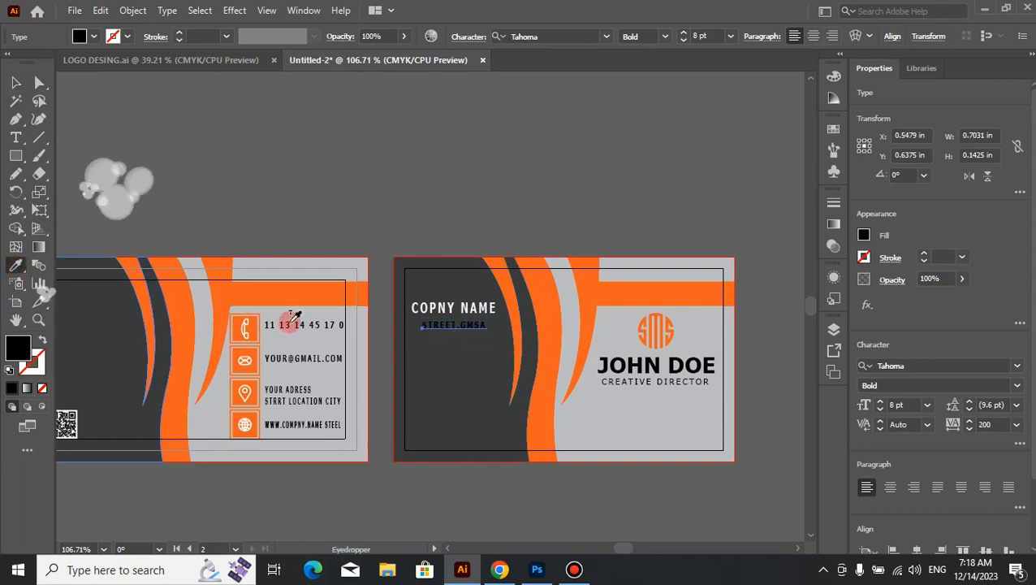
left_click(421, 310)
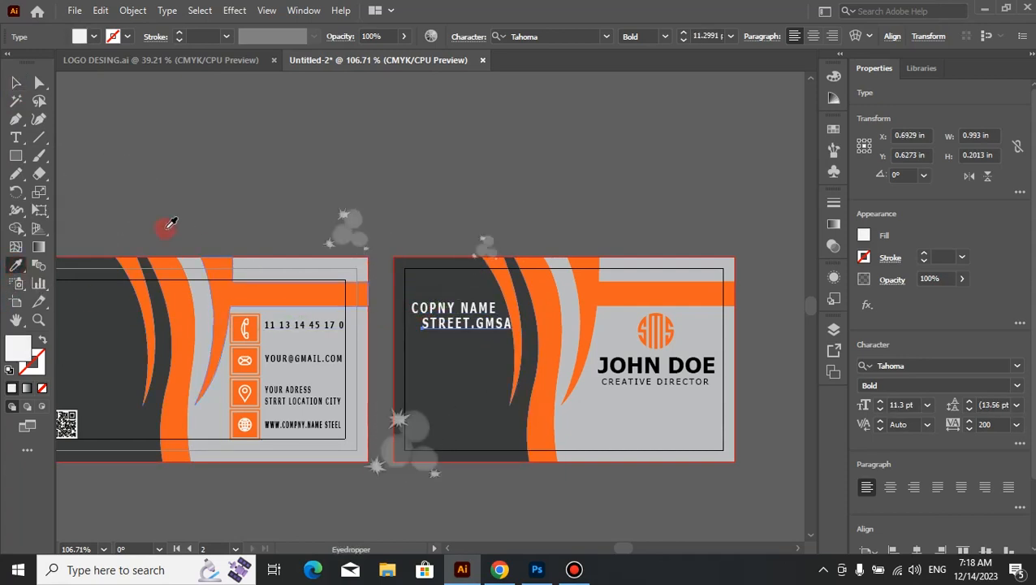
left_click(16, 82)
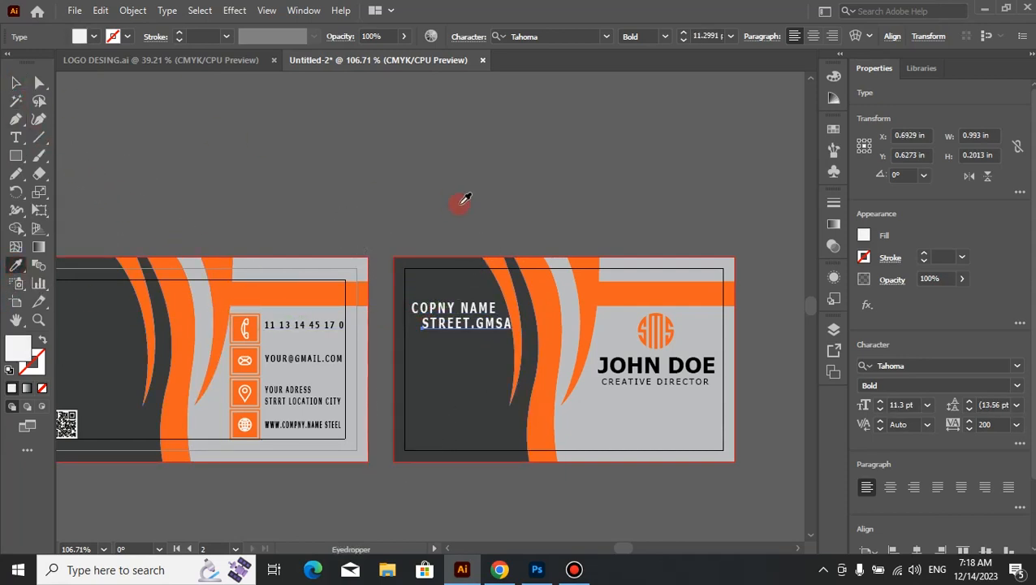
left_click(606, 263)
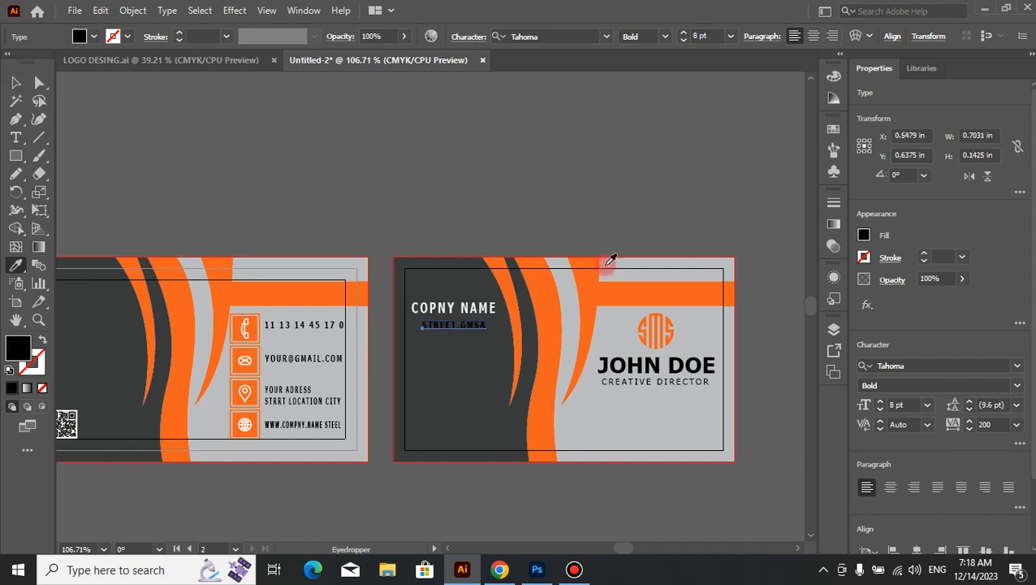
Fill the "STREET.GMSA" text with the lightest gray swatch and move it closer beneath "COPNY NAME".
left_click(833, 128)
left_click(761, 214)
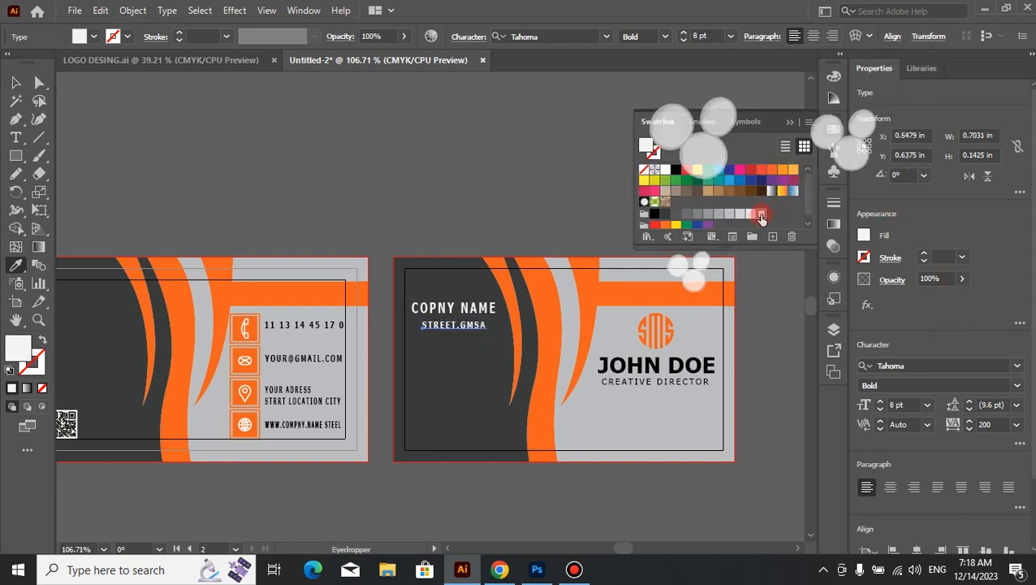
left_click(788, 123)
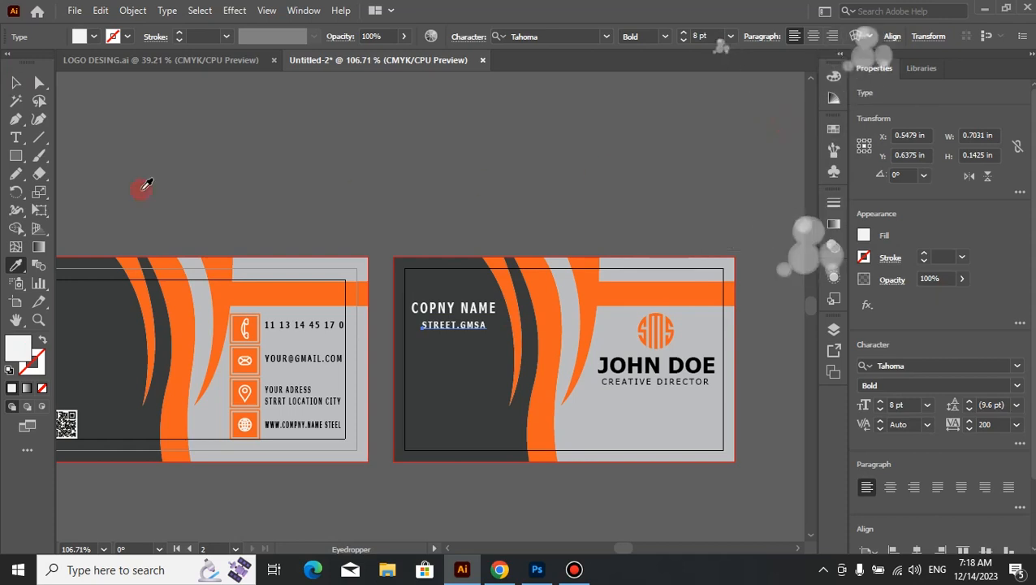
left_click(16, 83)
left_click(465, 209)
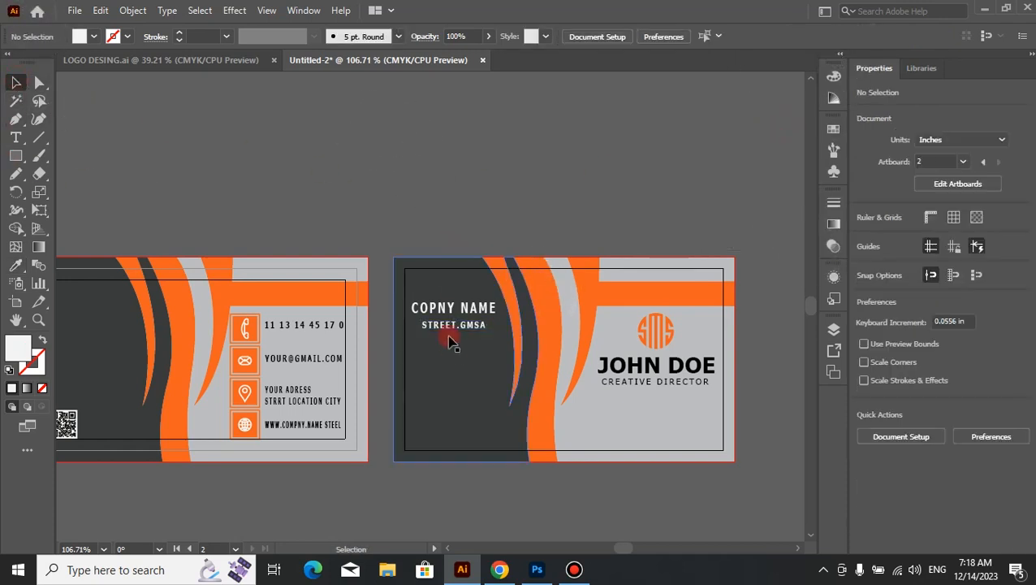
left_click_drag(461, 330, 456, 330)
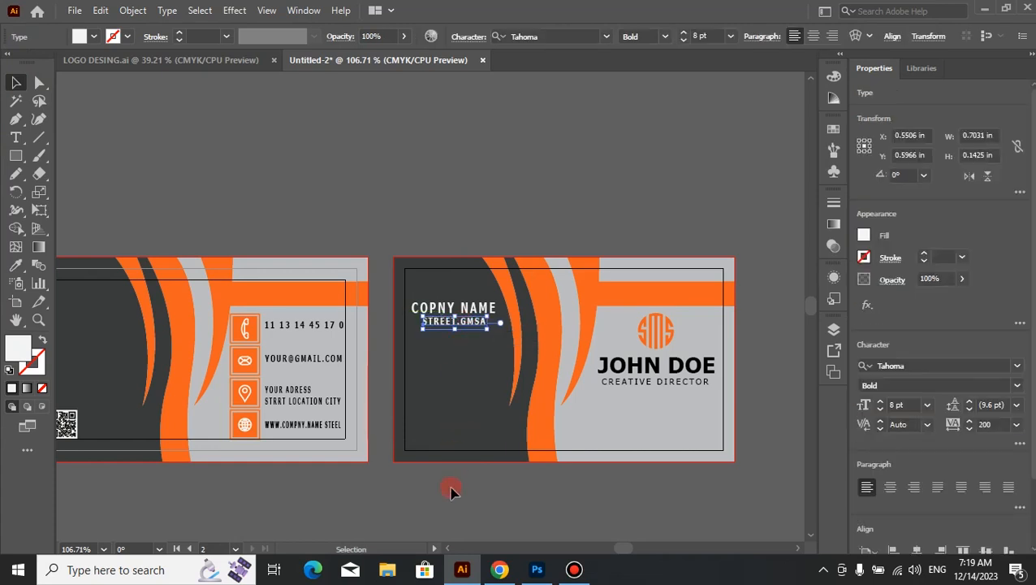
left_click(451, 489)
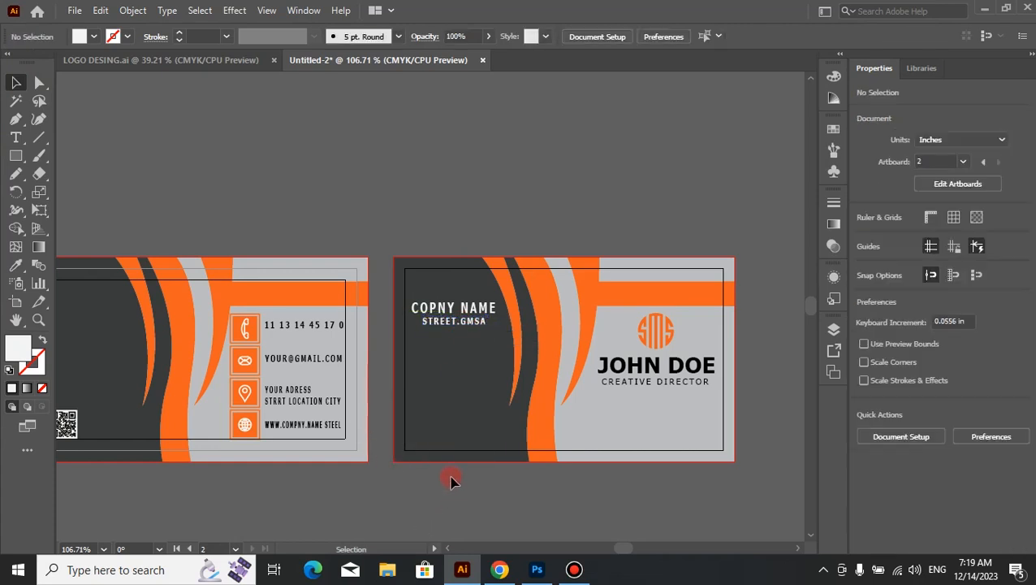
Add the text "YOUR NAME" to the upper dark area of the first card.
left_click_drag(398, 388, 453, 381)
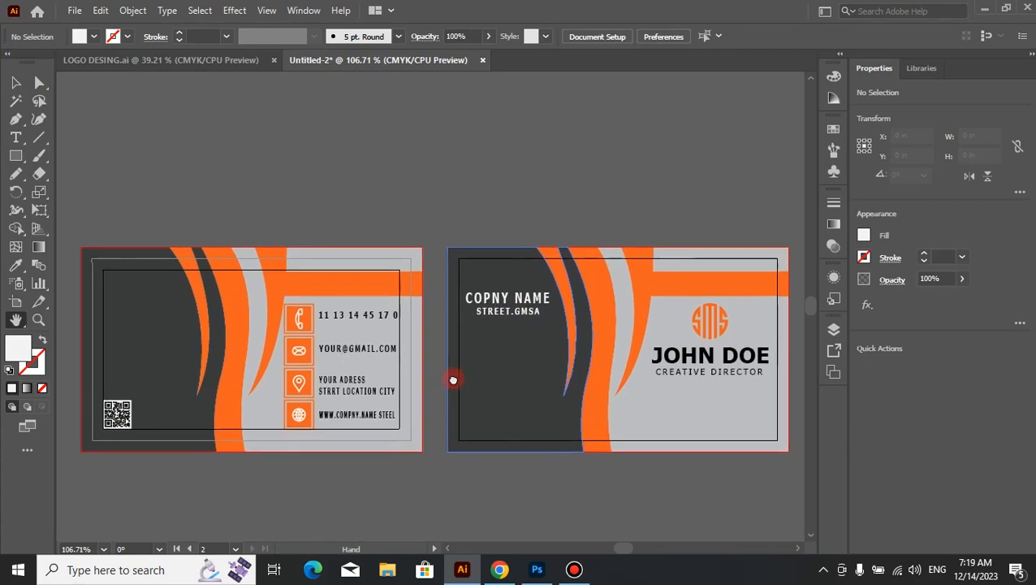
left_click(16, 139)
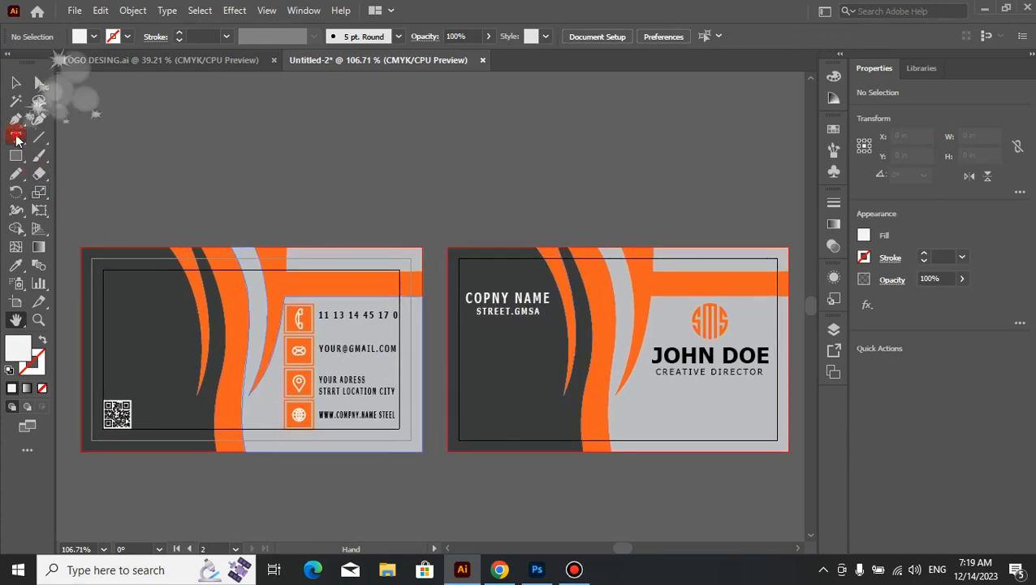
left_click(114, 291)
key("BackSpace")
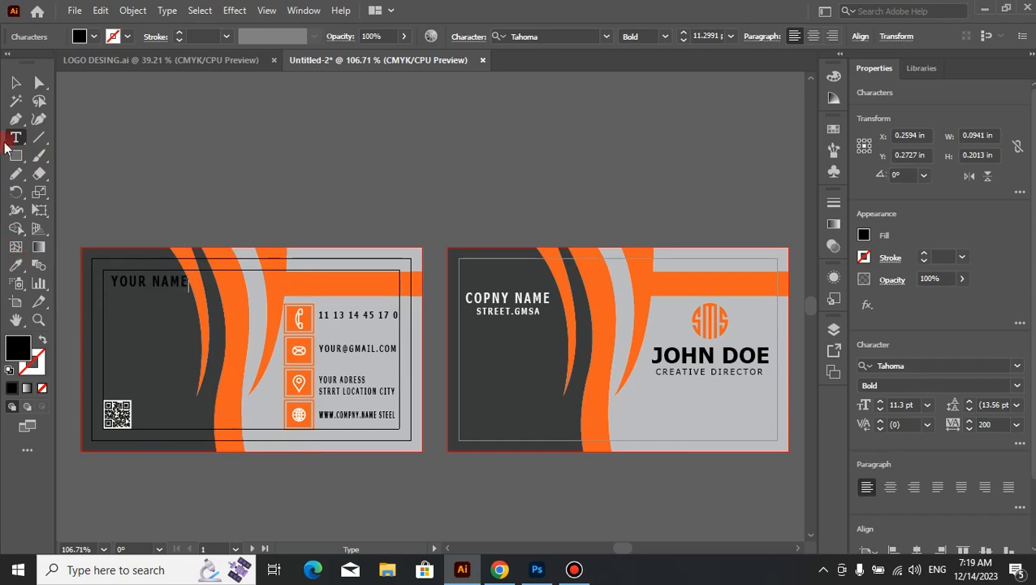
left_click(15, 82)
Widen the "YOUR NAME" text to about 0.95 in and move it slightly lower, near the inner margin's edge.
left_click(162, 346)
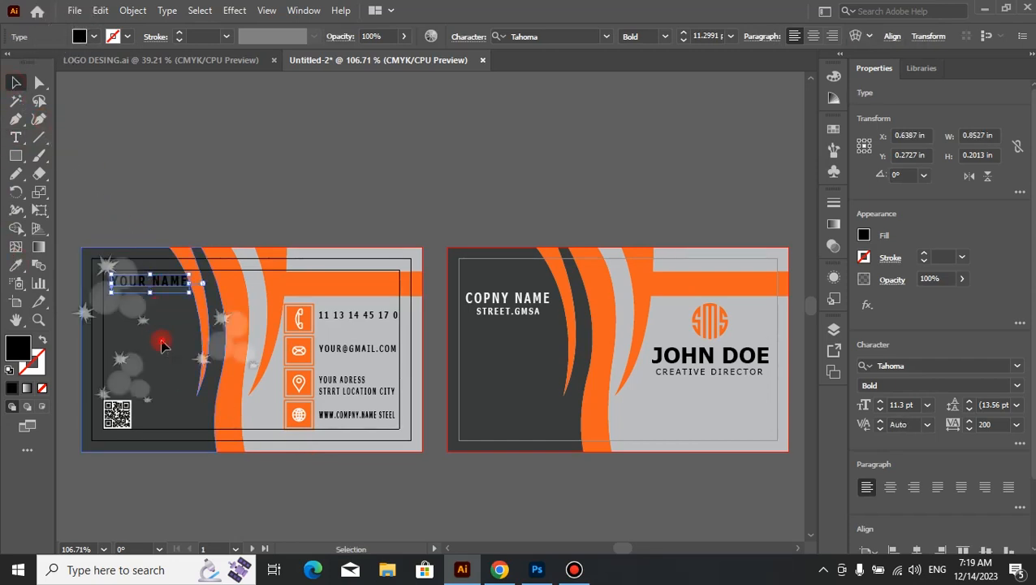
left_click(165, 286)
left_click(247, 171)
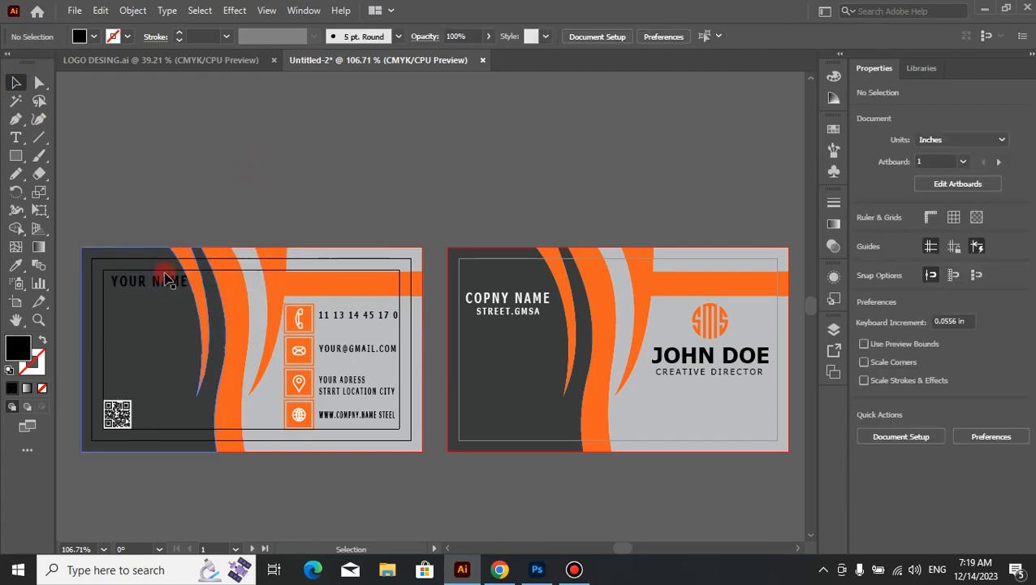
left_click_drag(165, 287, 198, 299)
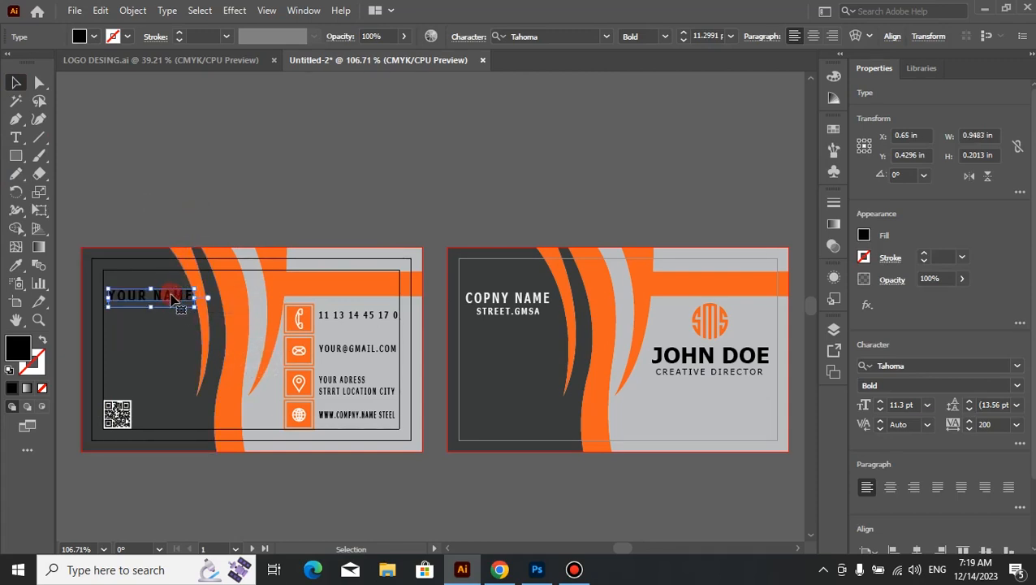
left_click_drag(171, 299, 165, 296)
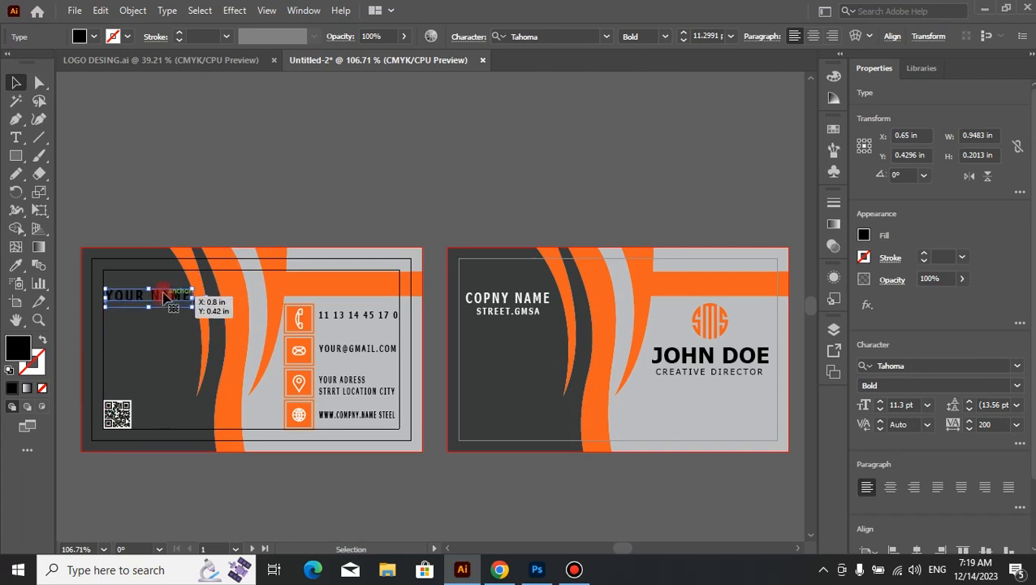
left_click(227, 174)
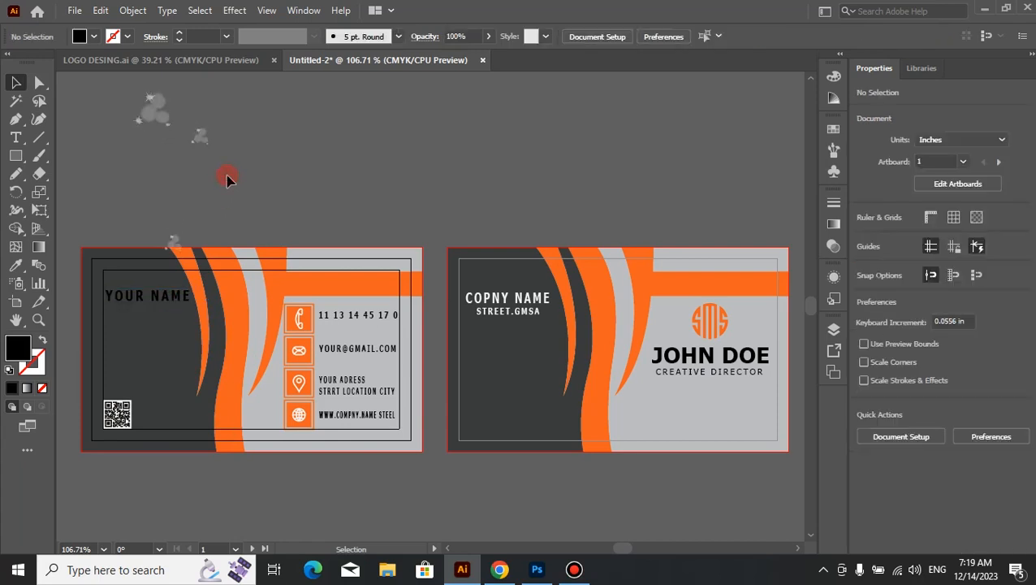
Fill the "YOUR NAME" text on the first card with the lightest gray swatch.
left_click(15, 137)
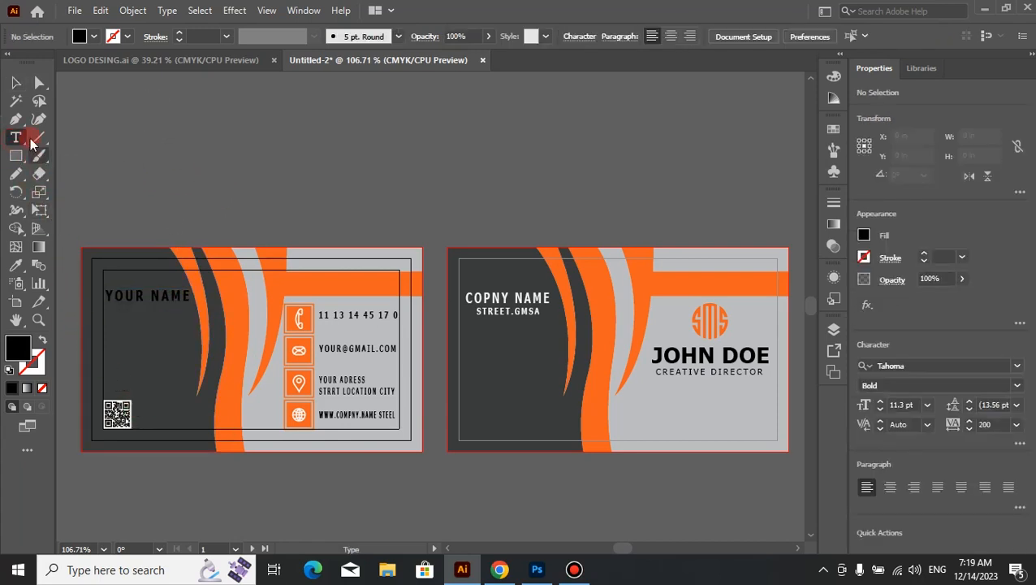
left_click(15, 82)
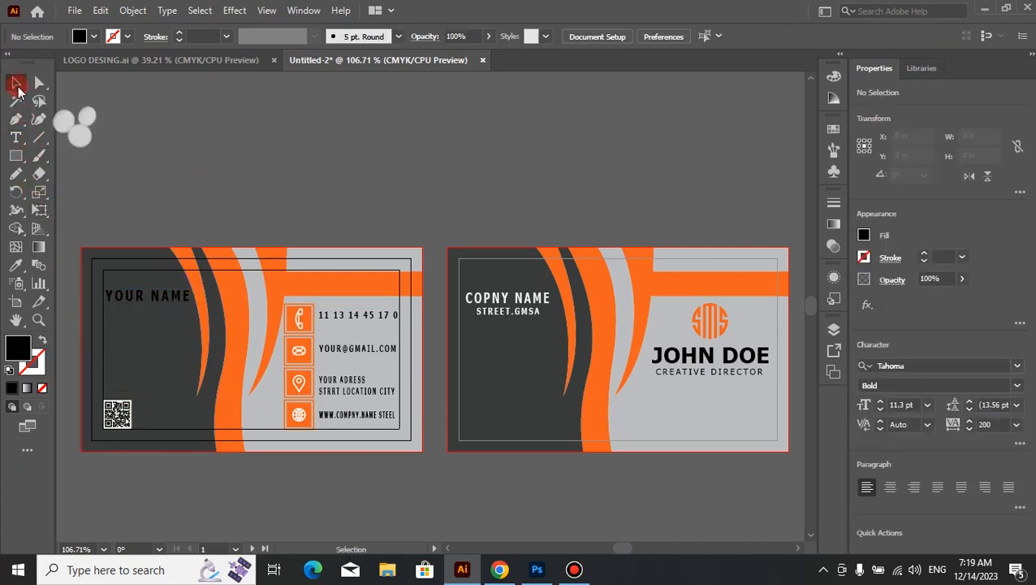
left_click(163, 302)
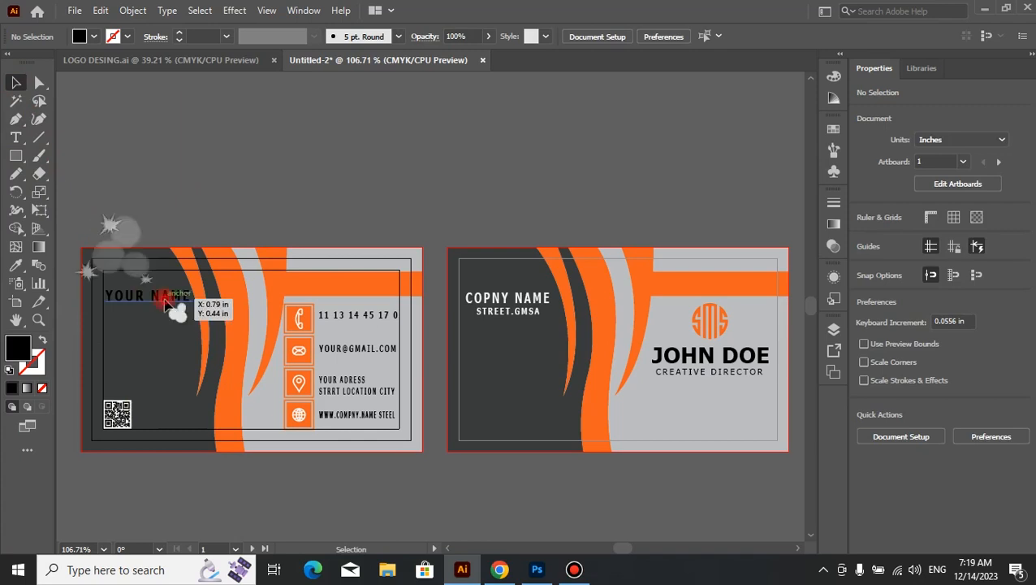
left_click(834, 171)
left_click(761, 213)
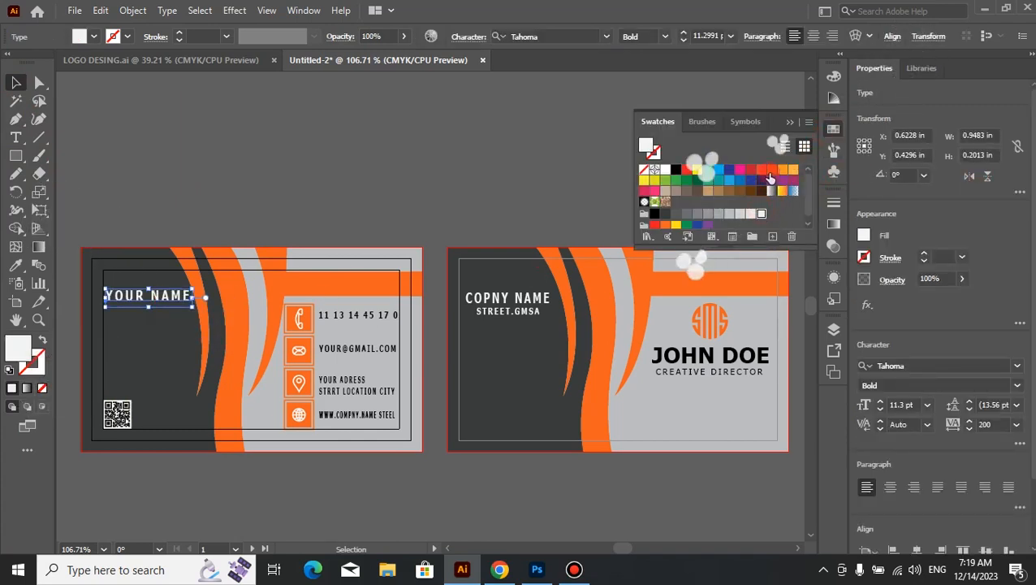
left_click(789, 122)
left_click(455, 199)
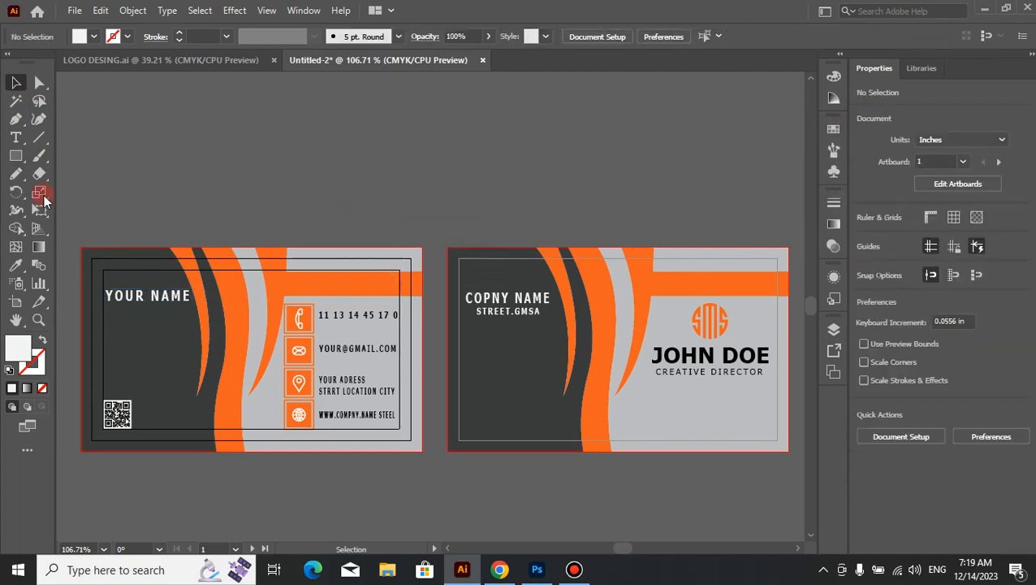
Add the text "SLOGA/POLIGON" directly beneath "YOUR NAME" on the first card.
left_click(15, 138)
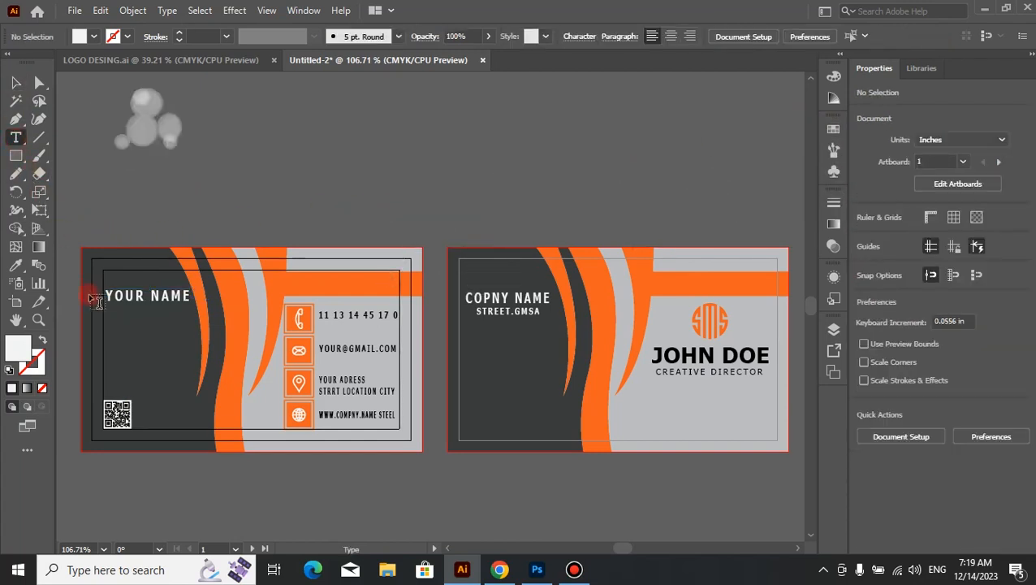
left_click(120, 319)
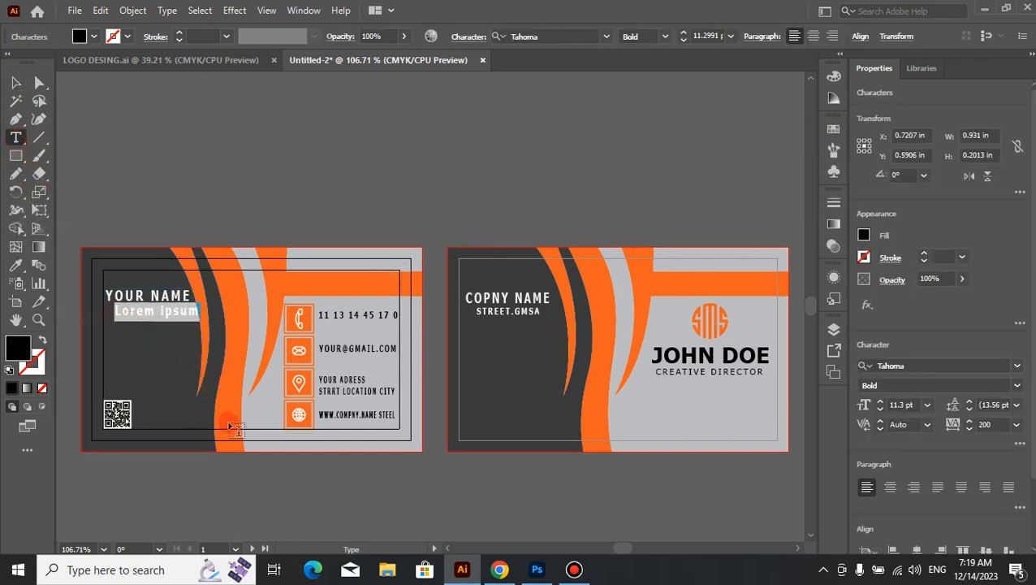
key("BackSpace")
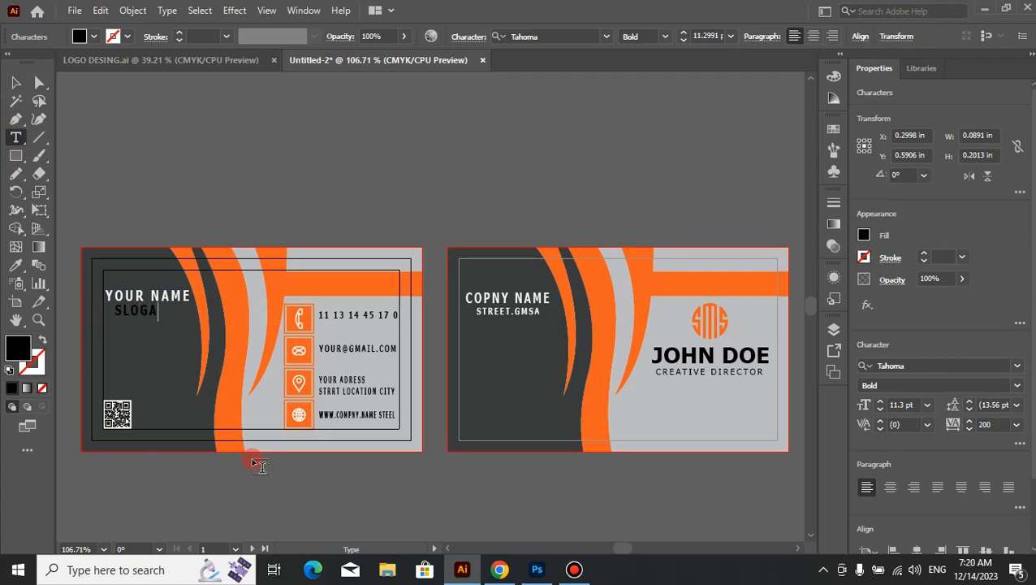
type("SLOGA/POLIGON")
double_click(15, 82)
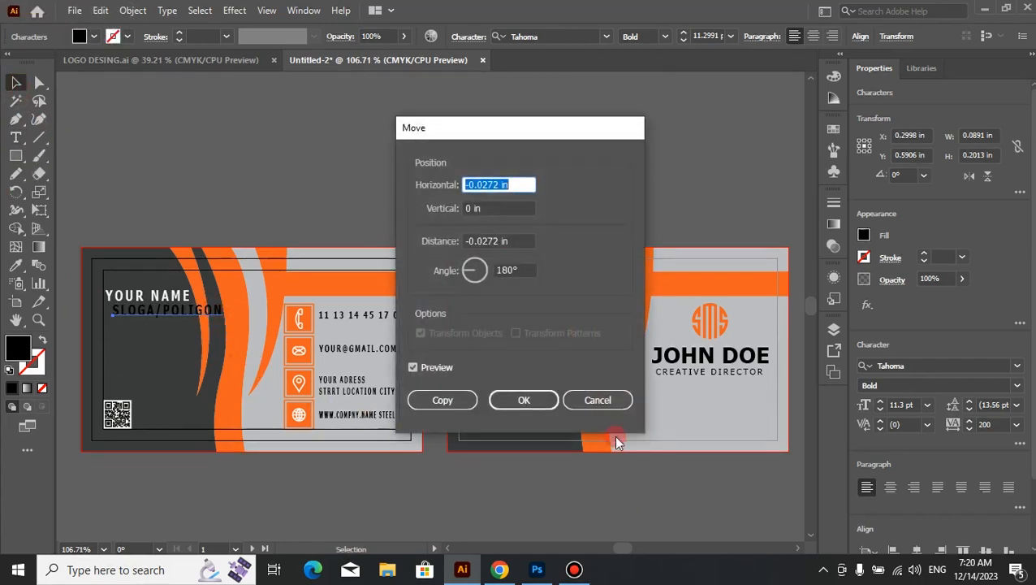
left_click(598, 399)
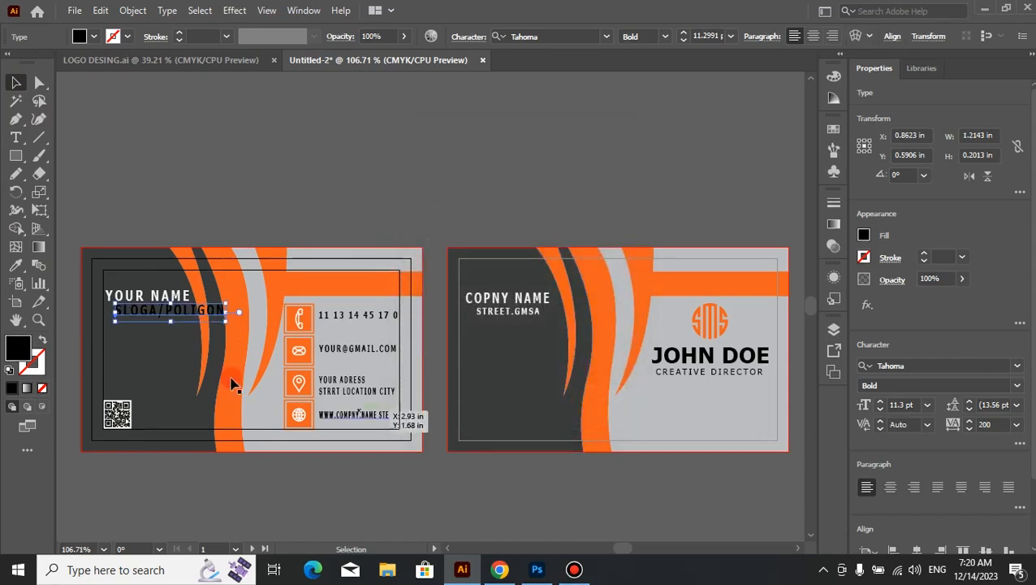
Correct the slogan text beneath "YOUR NAME" so it reads "SLOGAN/POLIGON".
double_click(188, 319)
triple_click(178, 312)
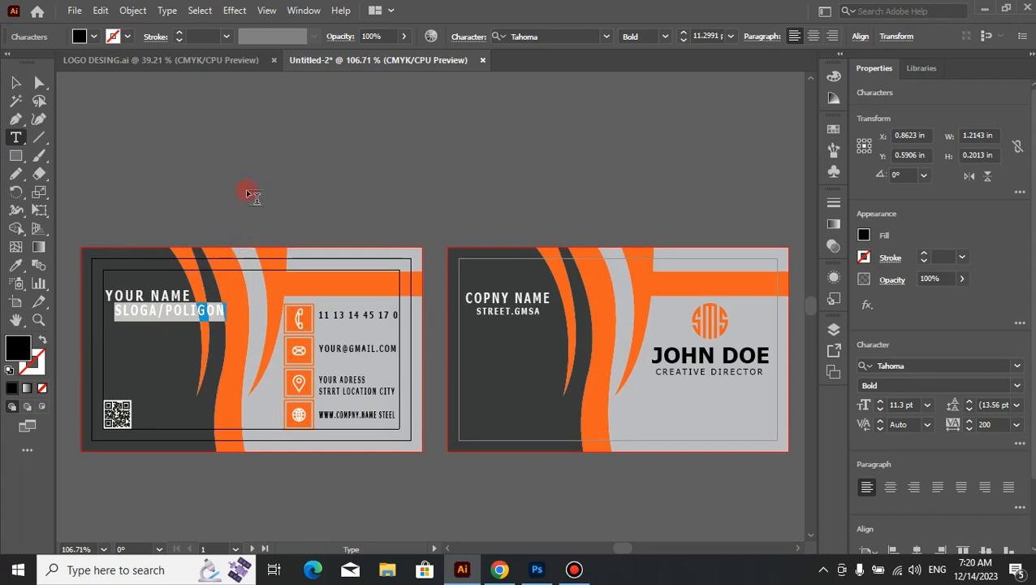
key("BackSpace")
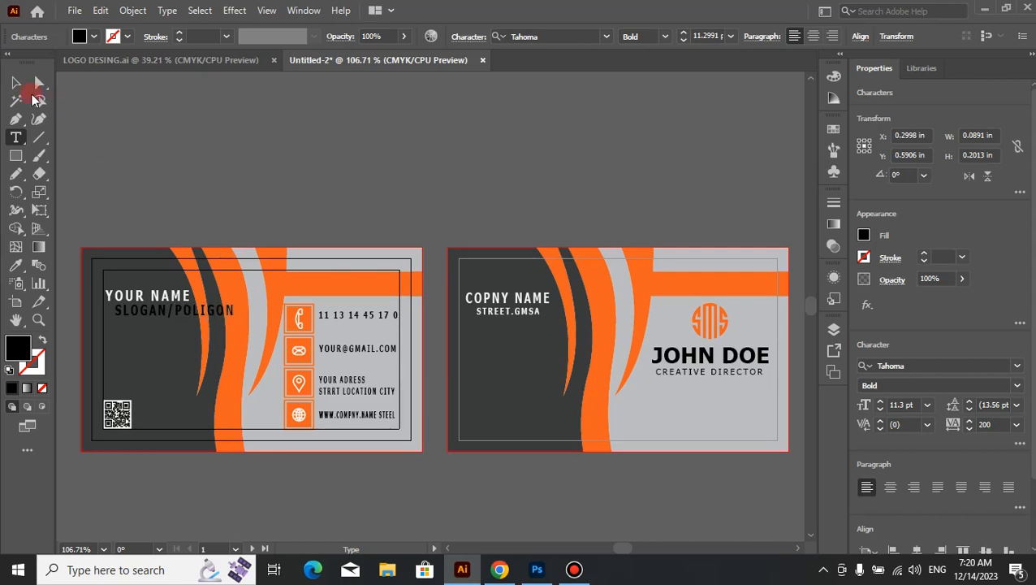
left_click(16, 82)
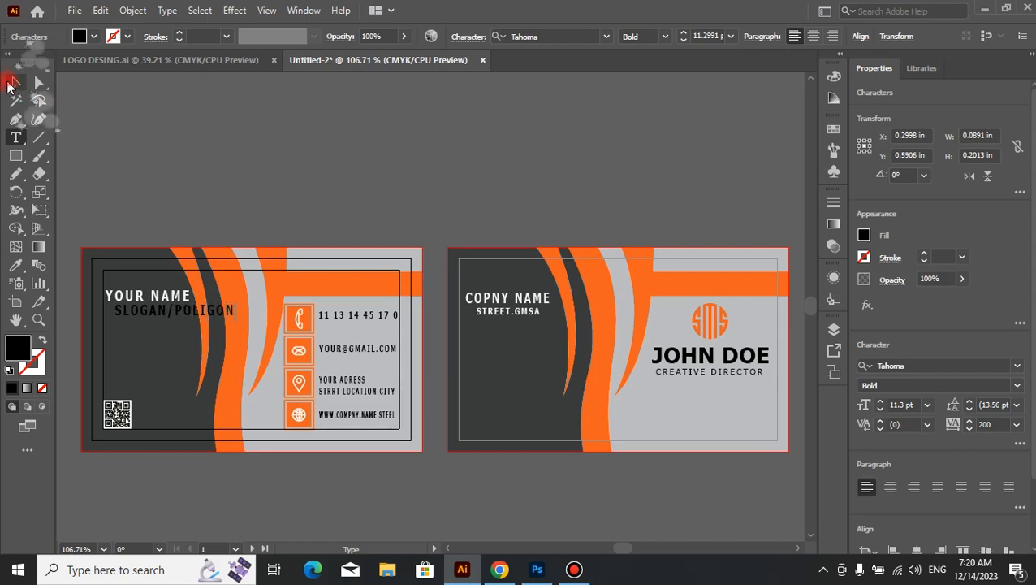
Align the "SLOGAN/POLIGON" text with the start of "YOUR NAME" and narrow it to about 0.93 in wide.
left_click_drag(185, 319, 174, 317)
double_click(173, 317)
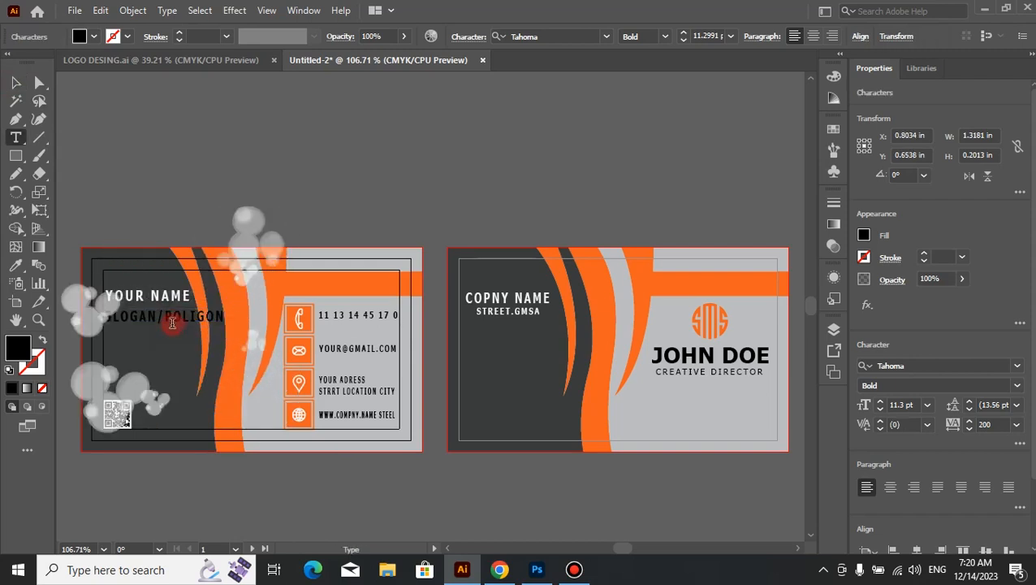
left_click(16, 83)
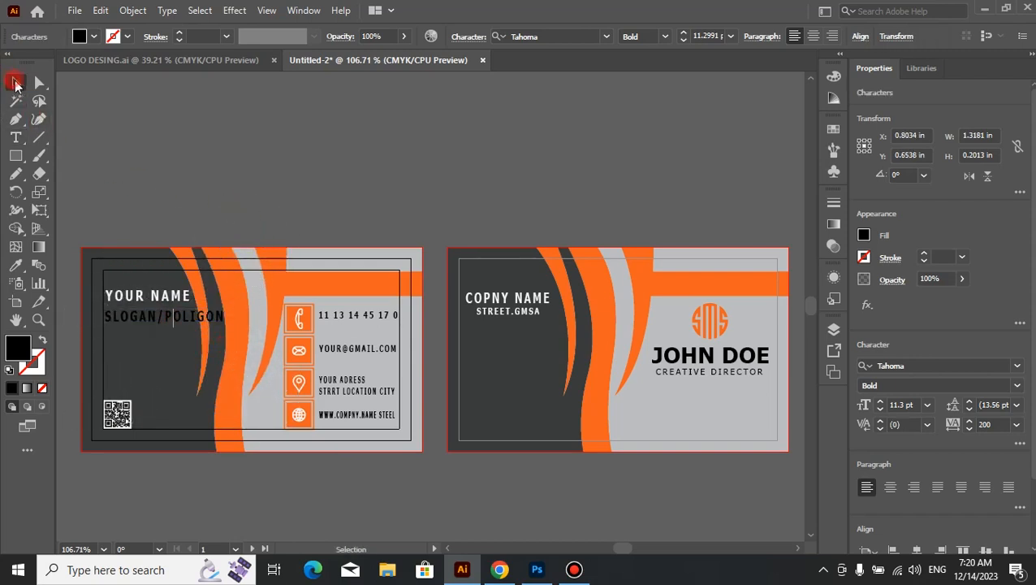
left_click(253, 158)
left_click(212, 319)
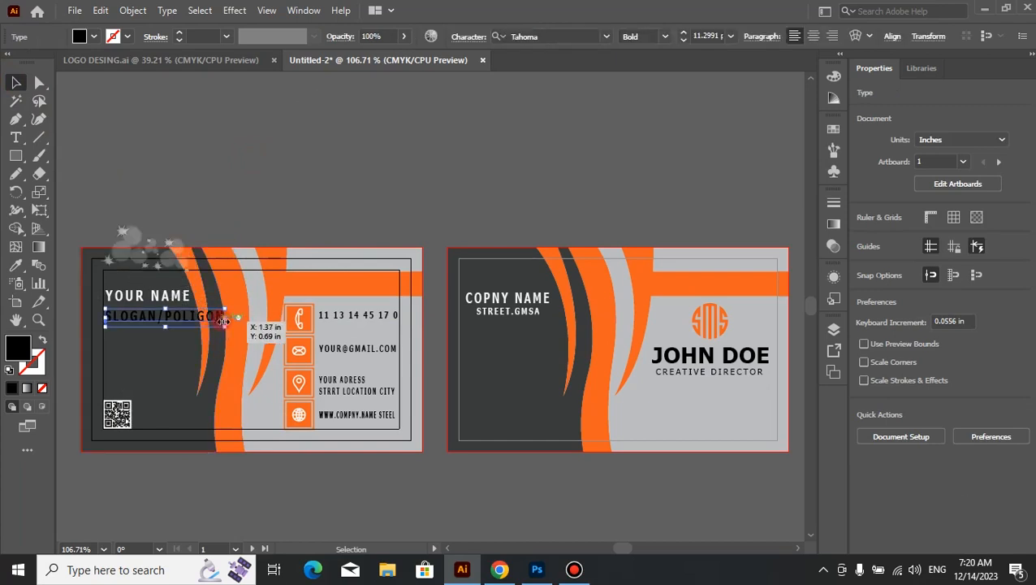
left_click_drag(195, 319, 190, 317)
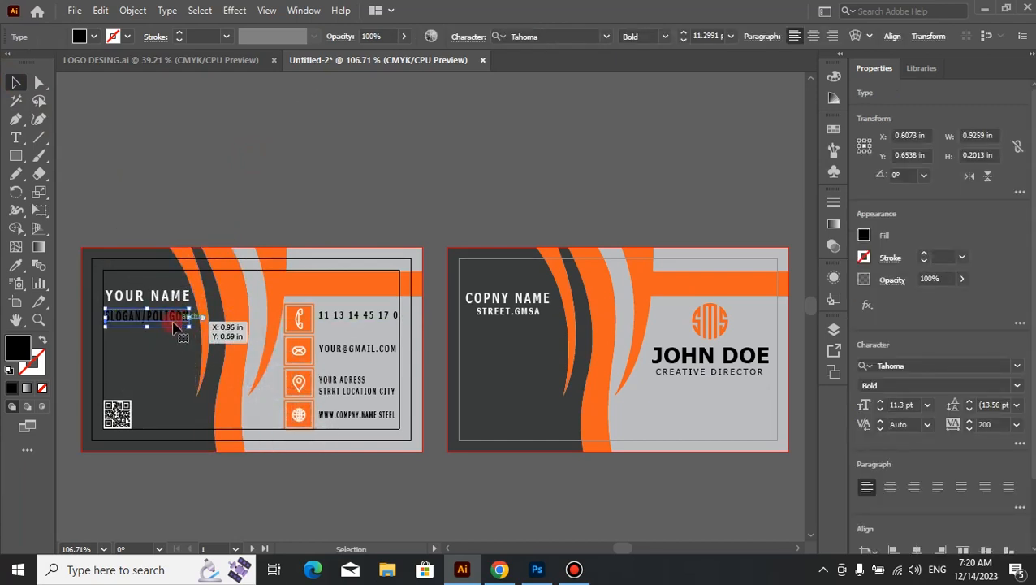
Set the slogan's font style to Regular, center it beneath "YOUR NAME", and scale it to about 0.86 in wide.
left_click(1015, 386)
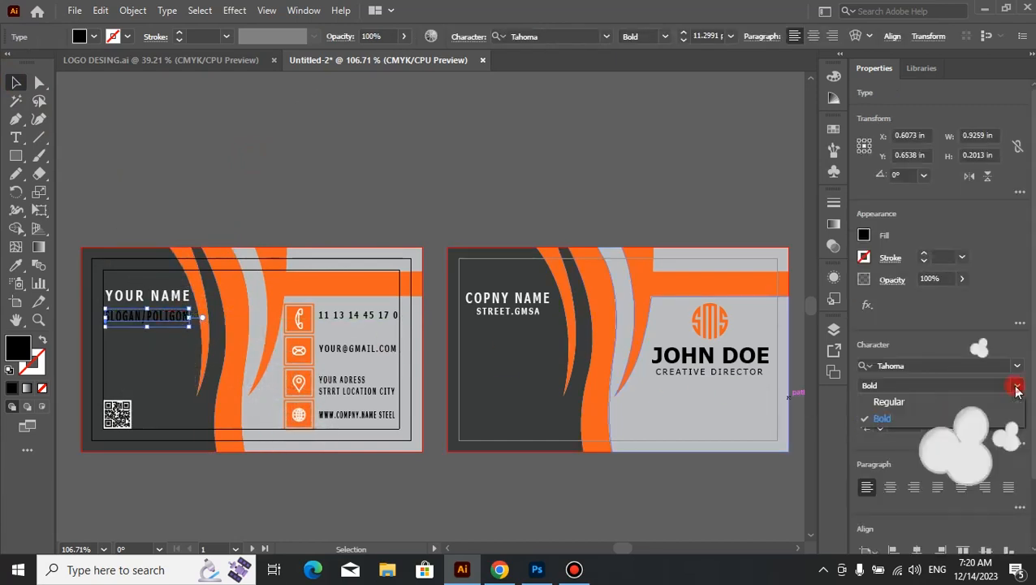
left_click(903, 400)
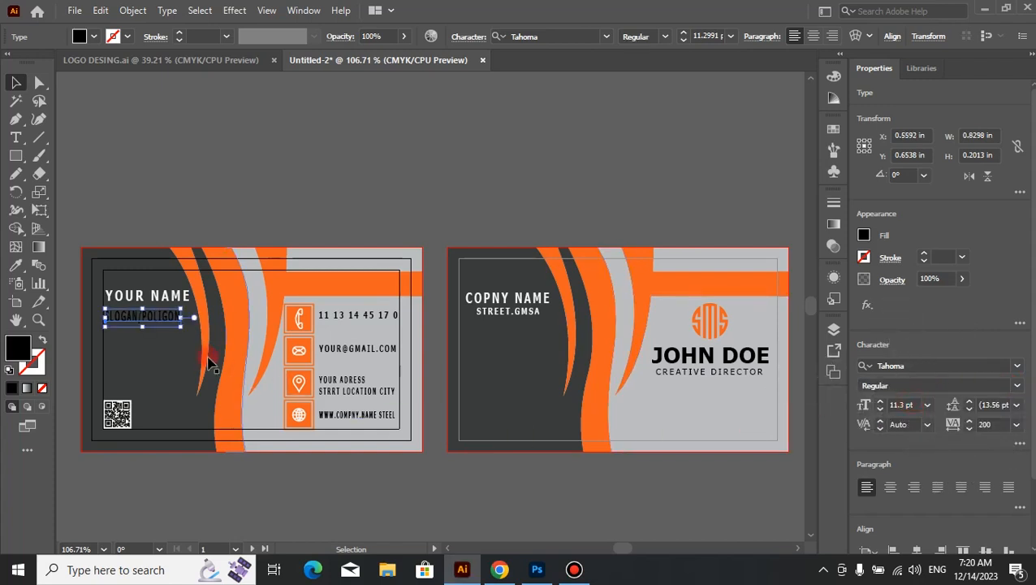
left_click_drag(177, 320, 187, 318)
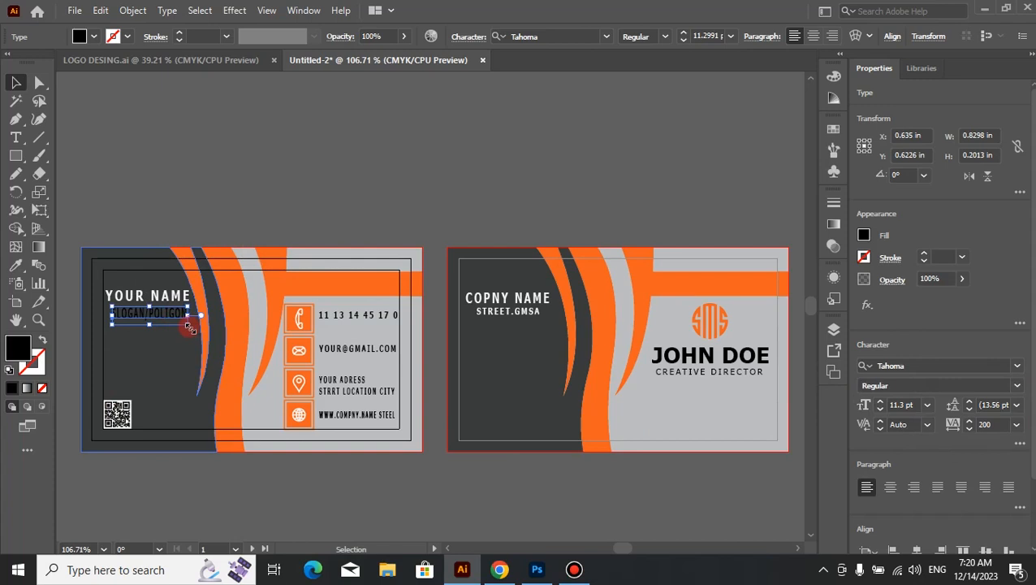
left_click_drag(189, 327, 193, 327)
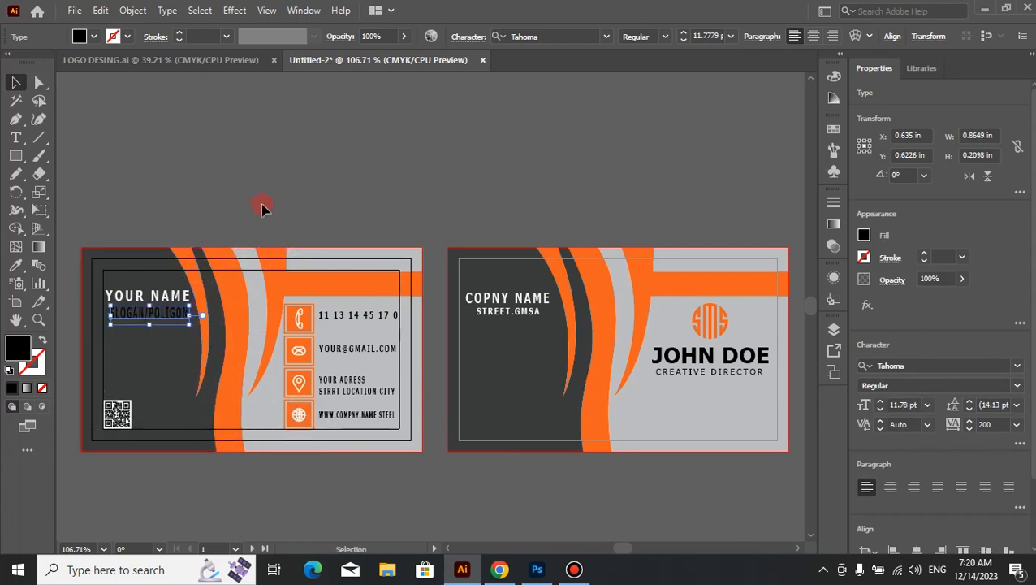
left_click(236, 208)
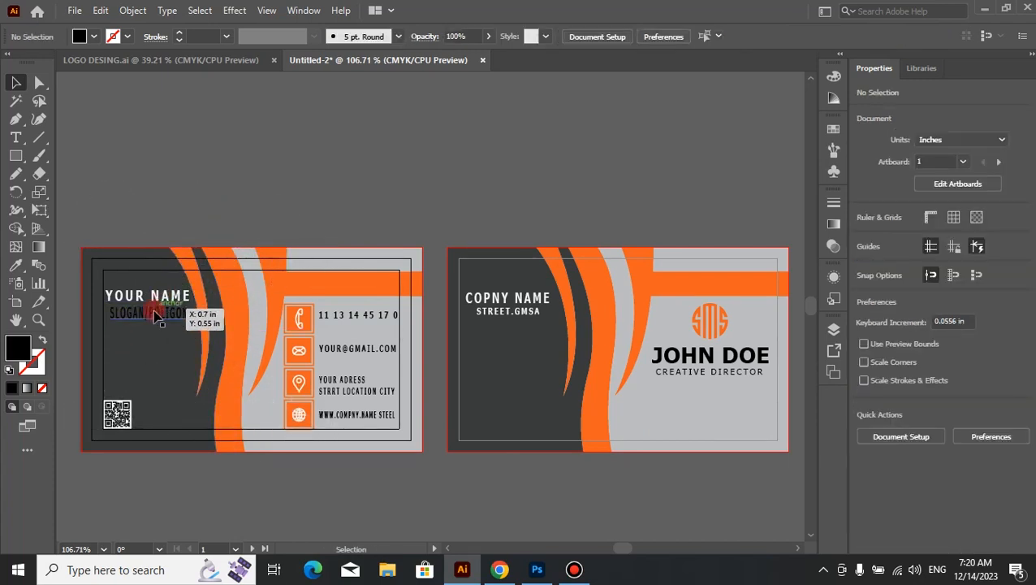
Fill the "SLOGAN/POLIGON" text with the lightest gray swatch.
left_click(108, 300)
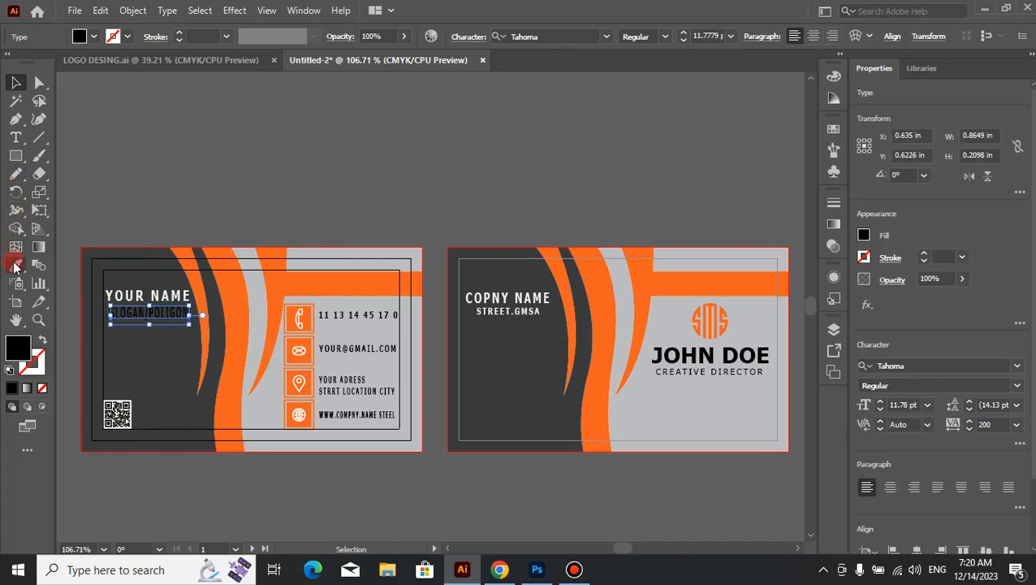
left_click(833, 130)
left_click(762, 212)
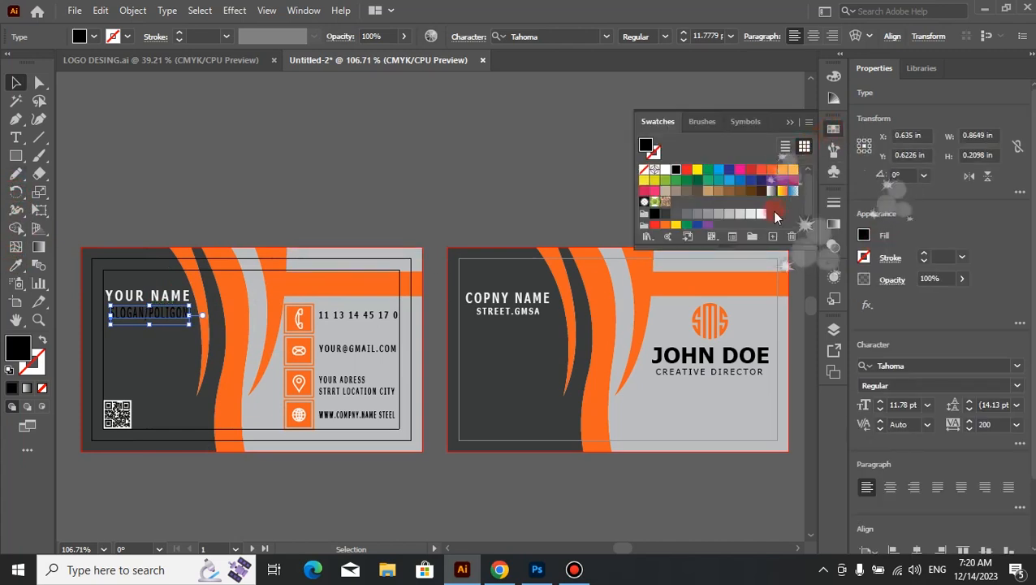
left_click(789, 123)
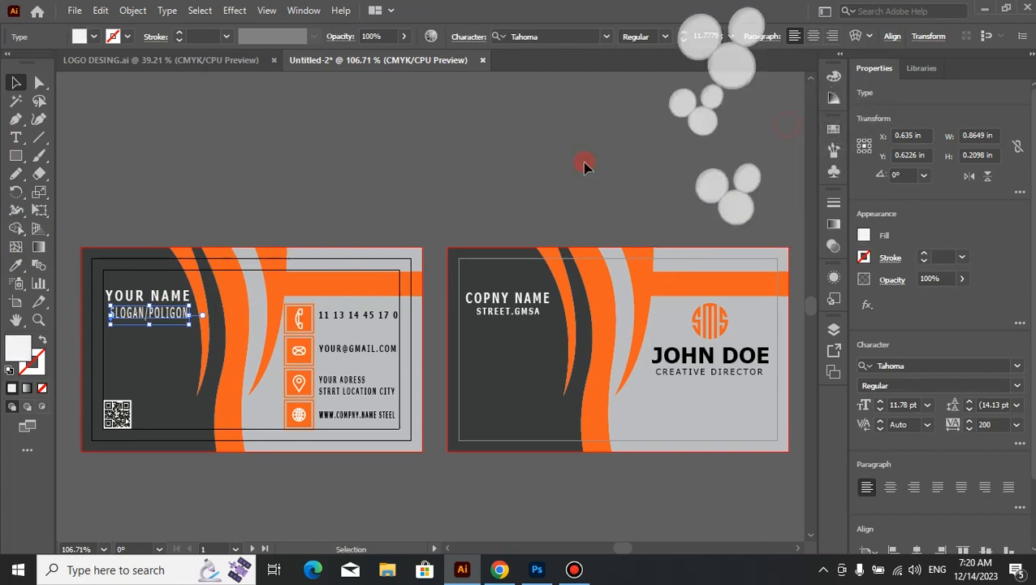
left_click(500, 172)
Scale the slogan text down to about 0.57 in wide and move it slightly closer beneath "YOUR NAME".
left_click(182, 315)
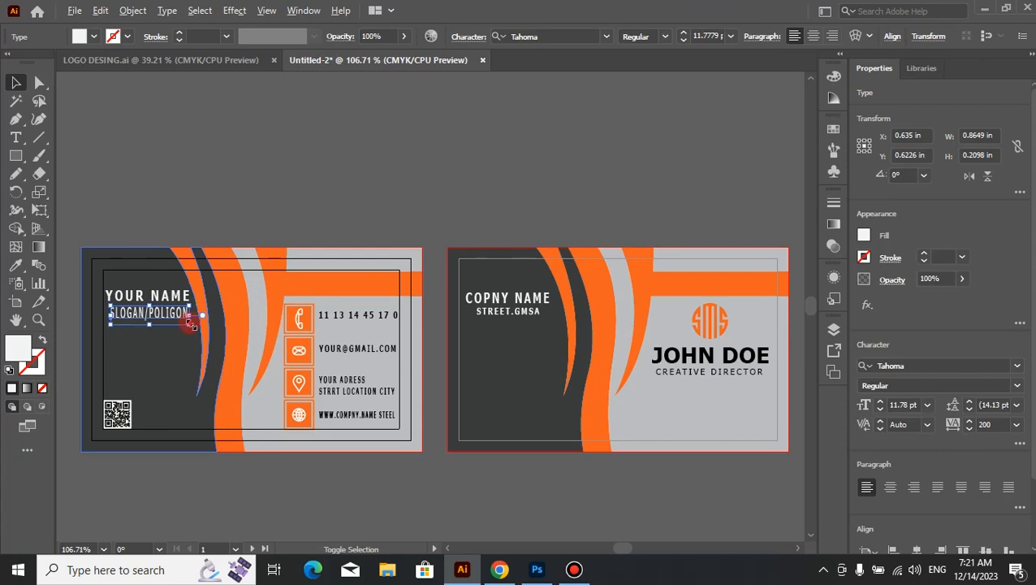
left_click_drag(190, 323, 203, 303)
left_click(254, 196)
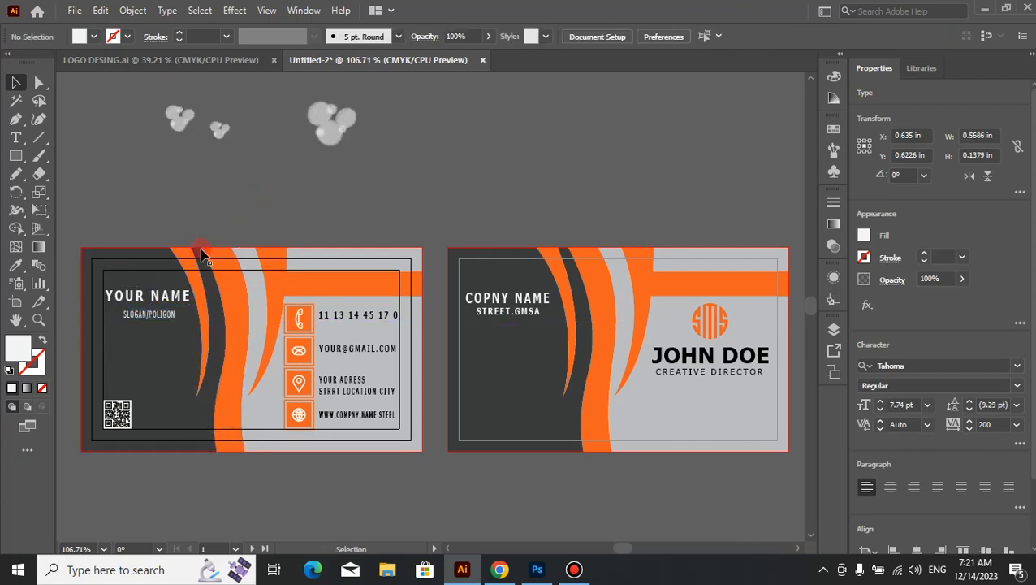
double_click(155, 315)
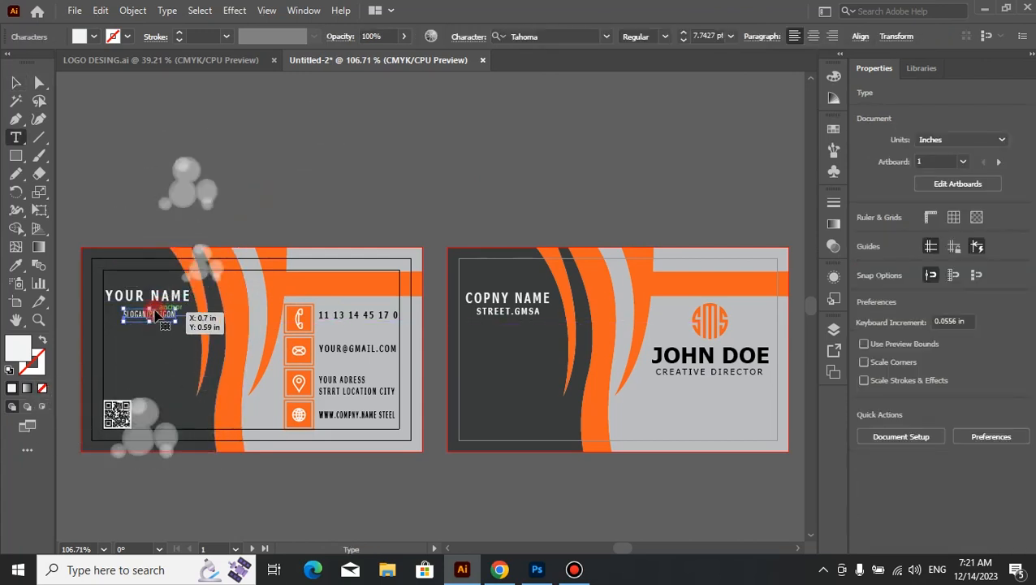
left_click(155, 314)
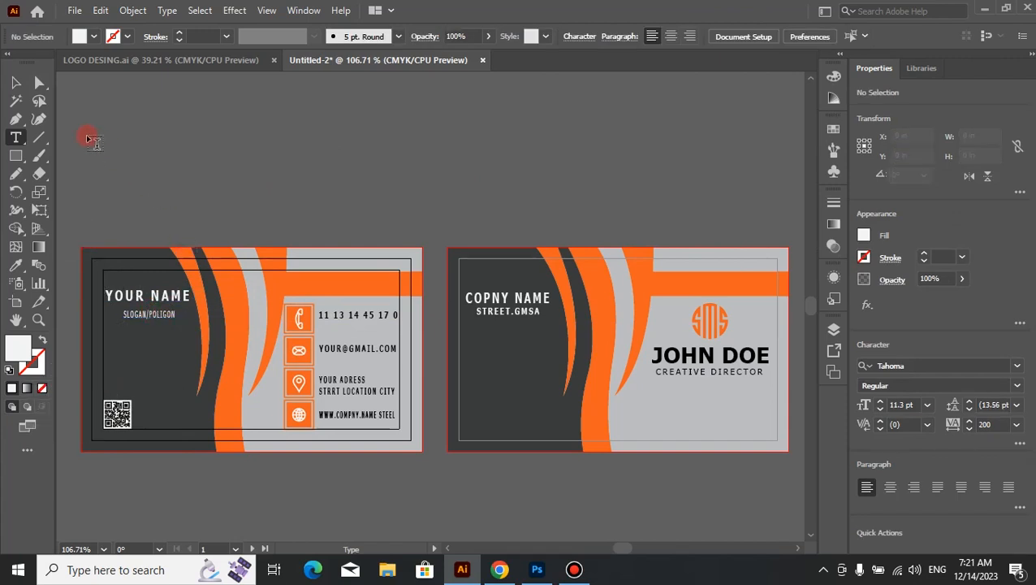
left_click(15, 82)
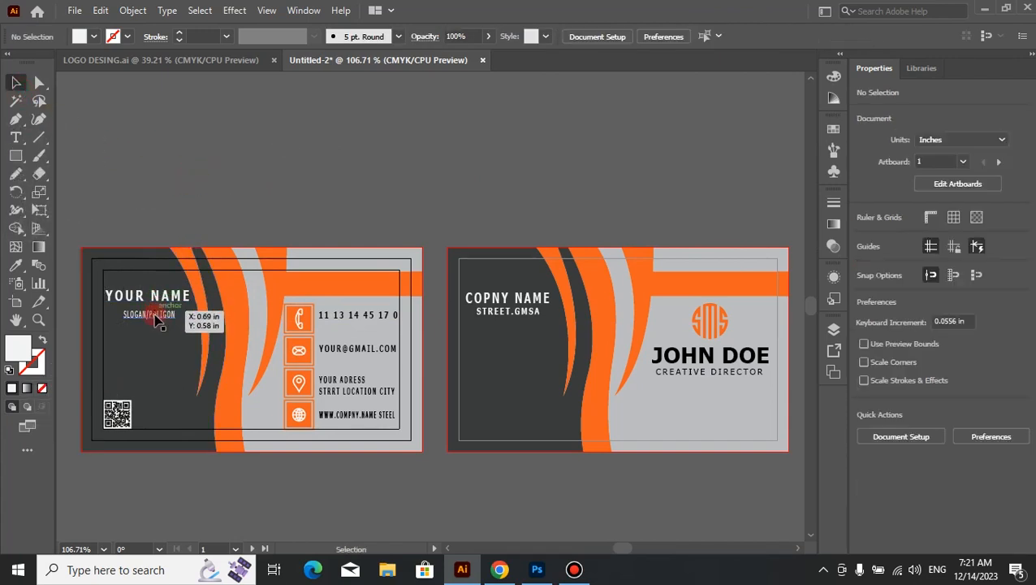
left_click_drag(154, 317, 161, 312)
left_click(270, 183)
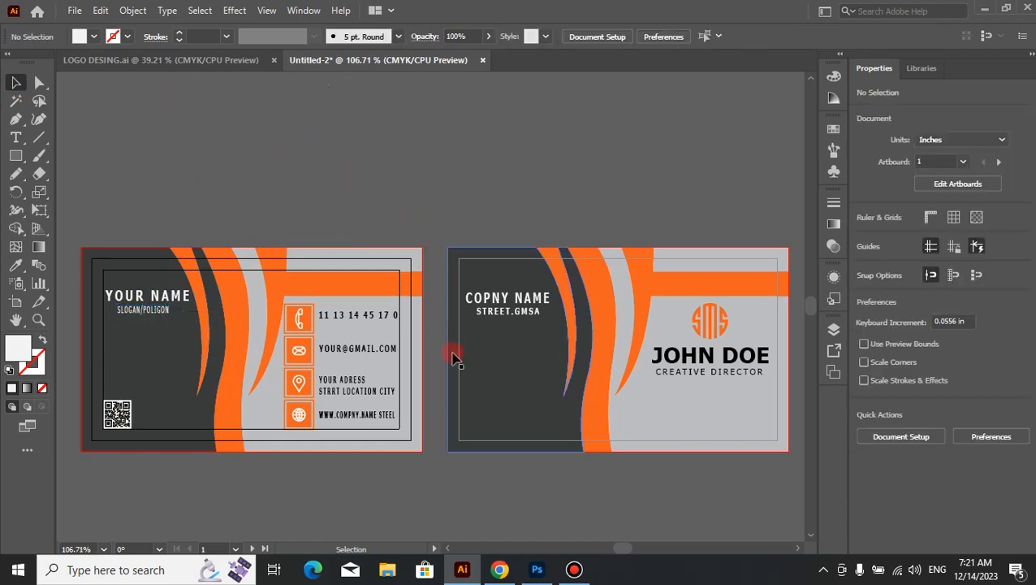
key("space")
left_click_drag(453, 363, 445, 317)
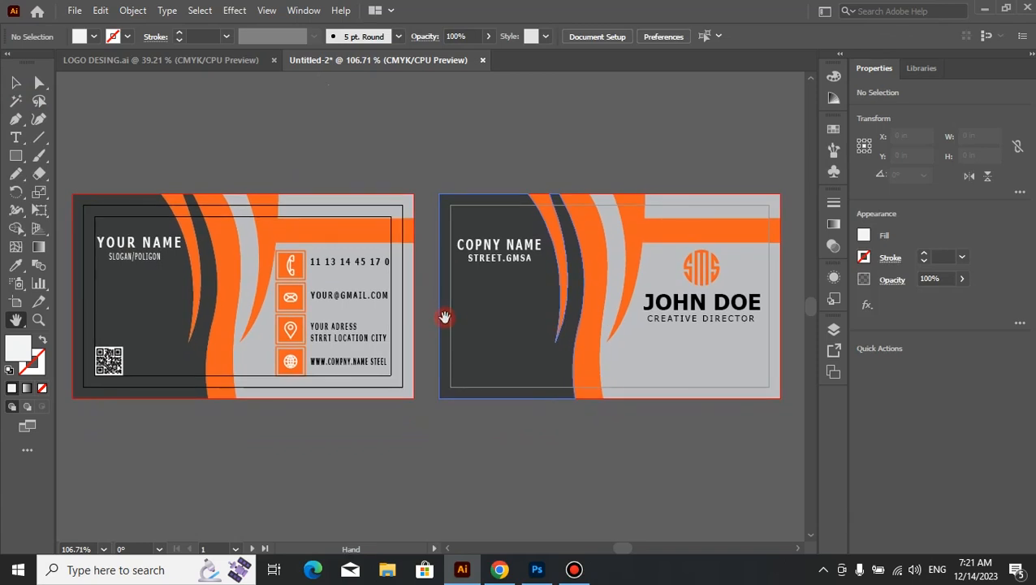
left_click(18, 83)
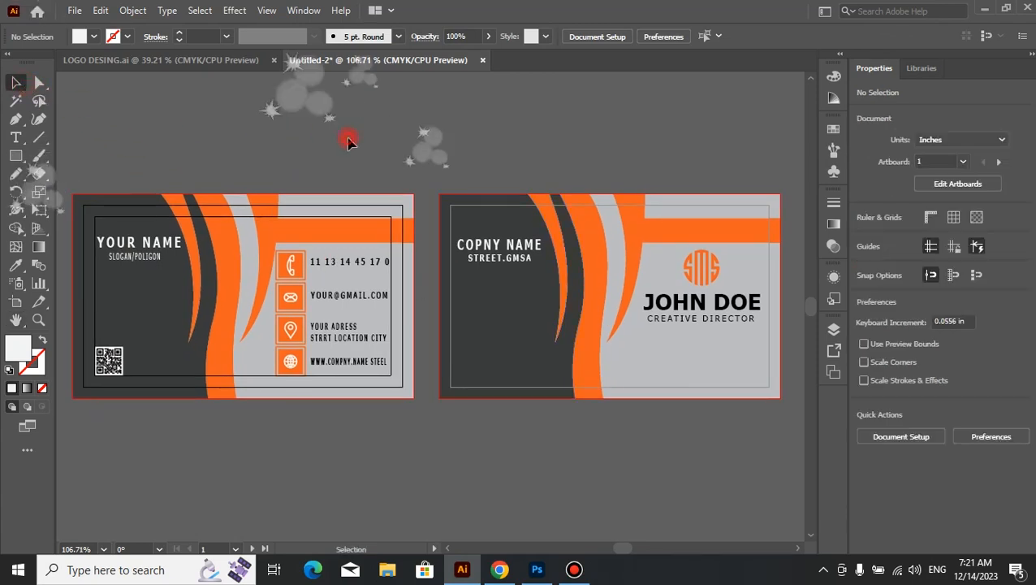
left_click_drag(415, 188, 86, 439)
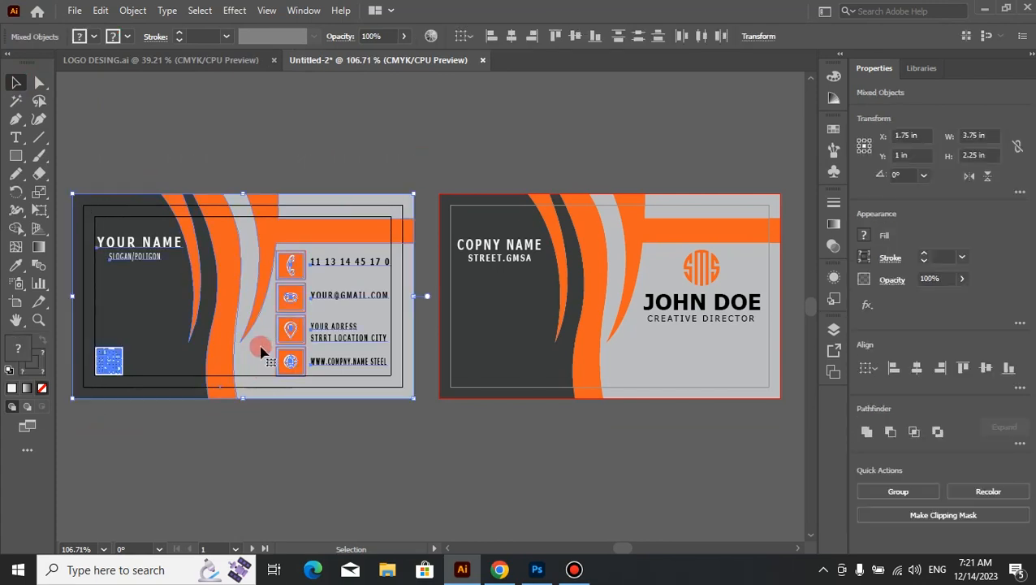
left_click_drag(263, 359, 248, 319)
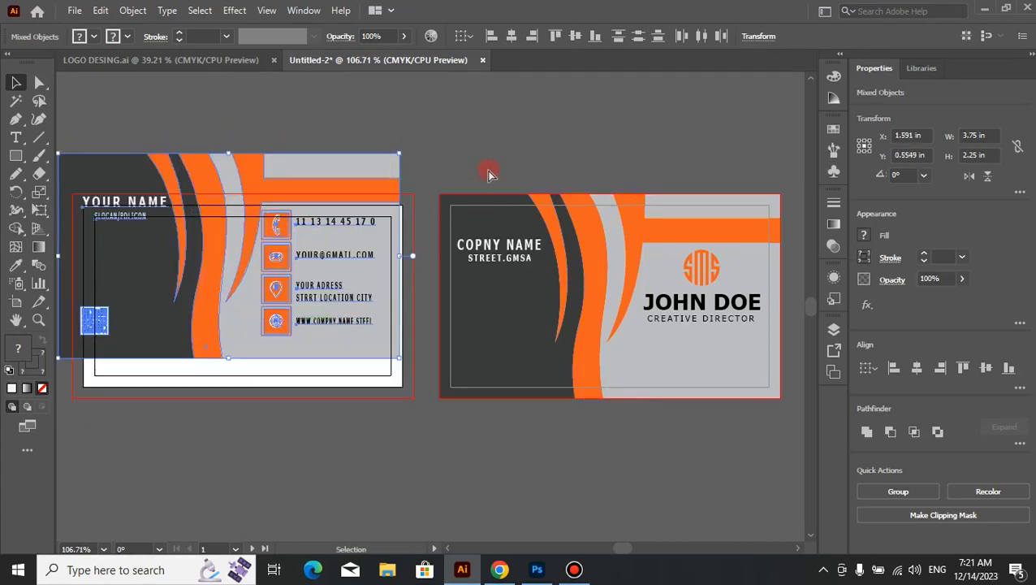
key("ctrl+z")
Set up a Save for Web PNG-24 export of the first card with a width of 2000 px.
left_click(74, 10)
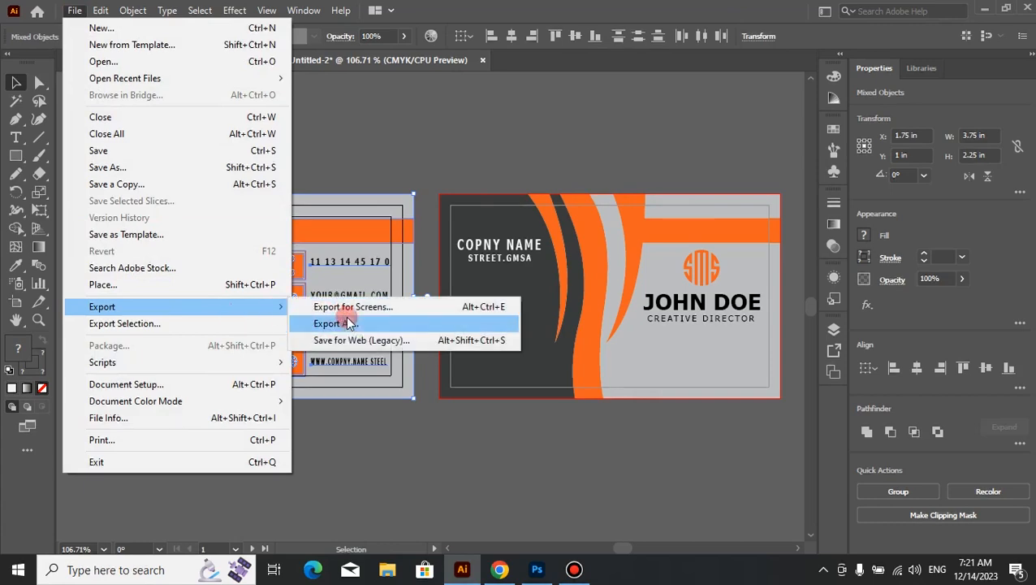
left_click(360, 339)
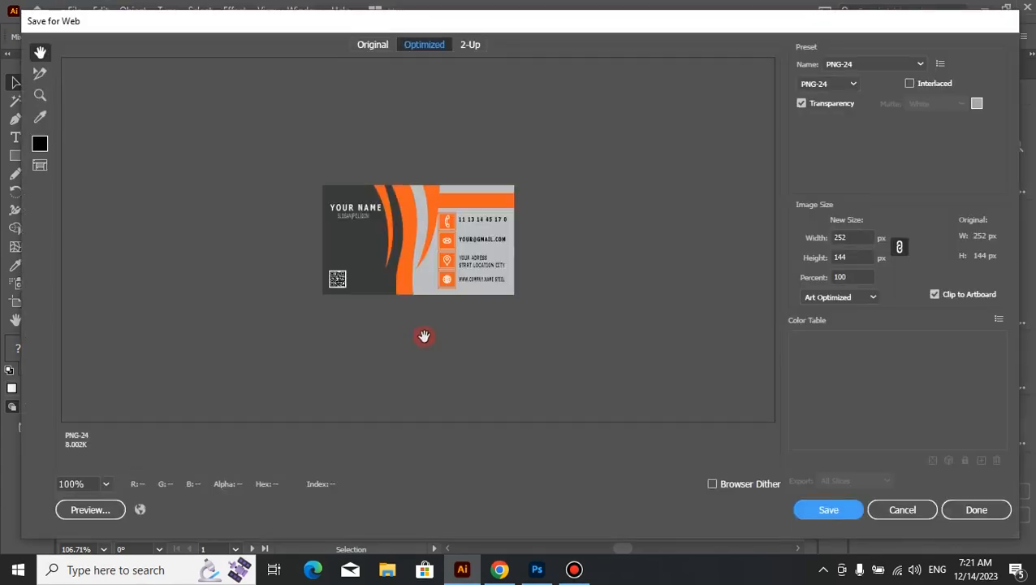
left_click(863, 240)
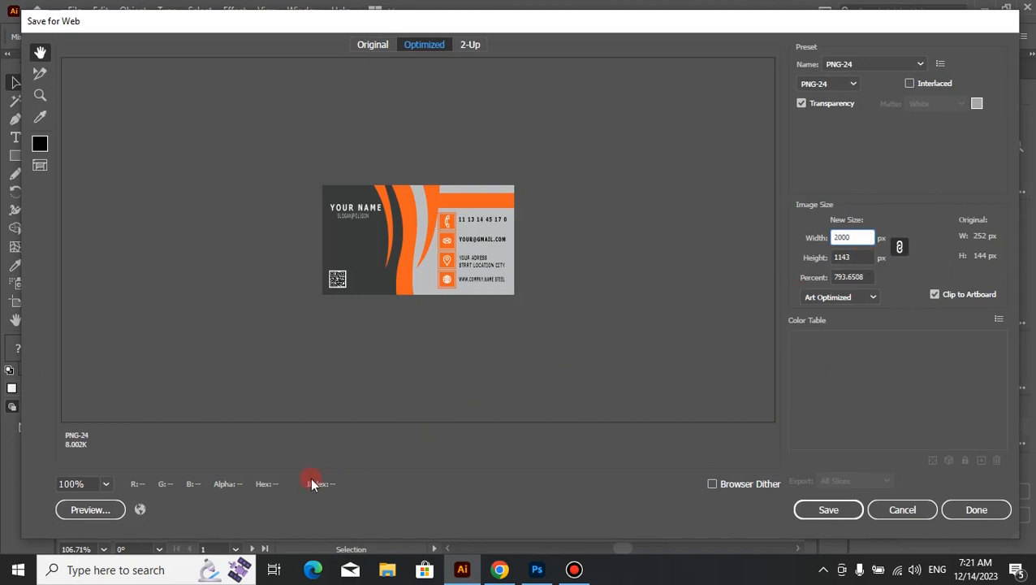
left_click(106, 484)
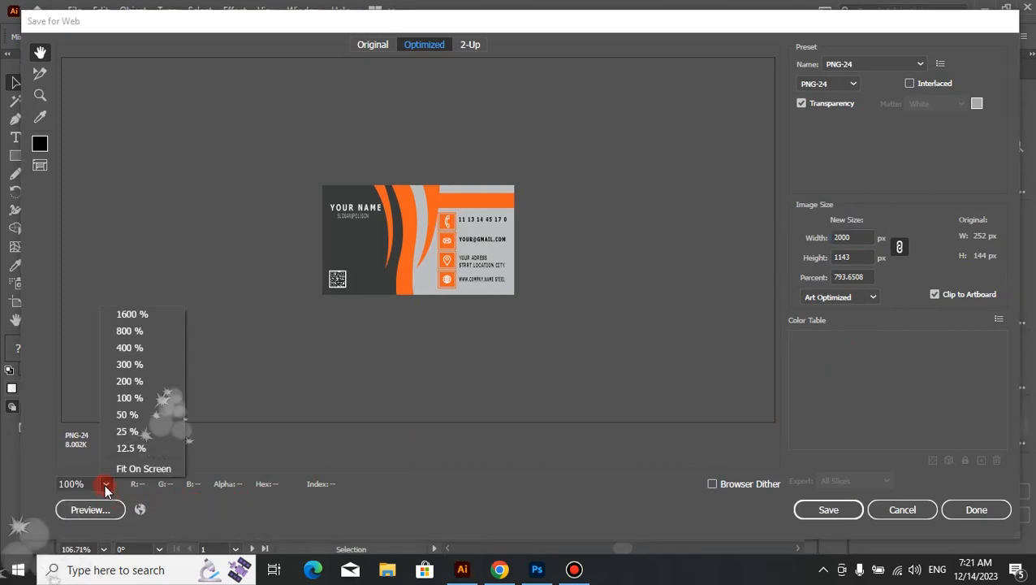
left_click(106, 484)
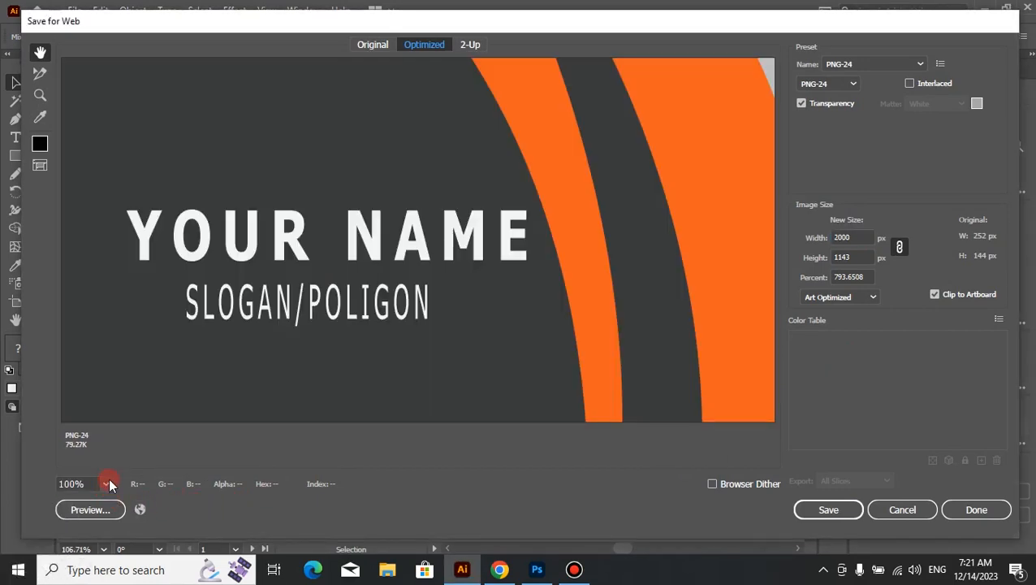
left_click(105, 483)
left_click(127, 464)
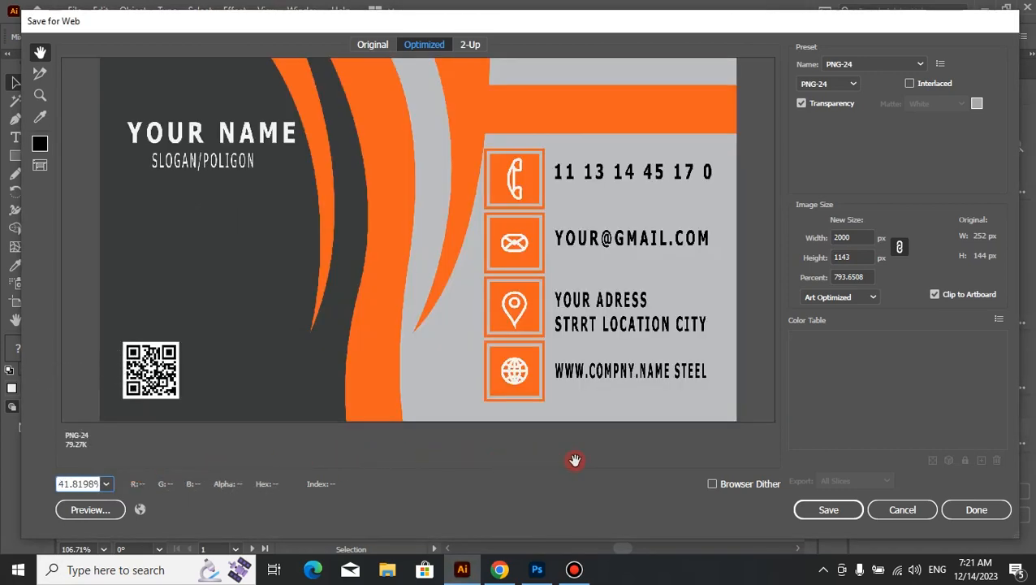
Save the optimized image of the first card as "front 1" in the Pictures folder.
left_click(817, 509)
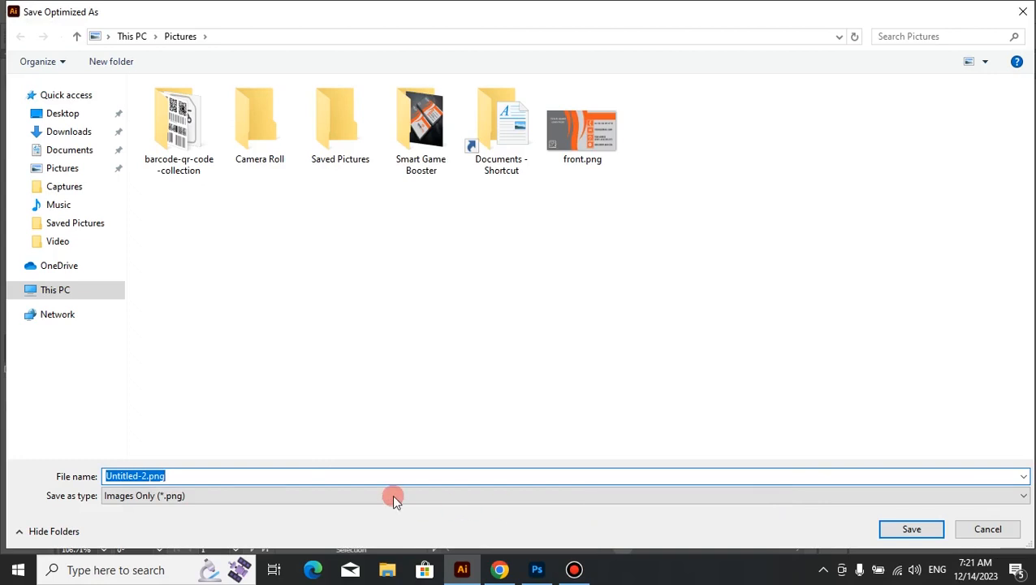
left_click(204, 476)
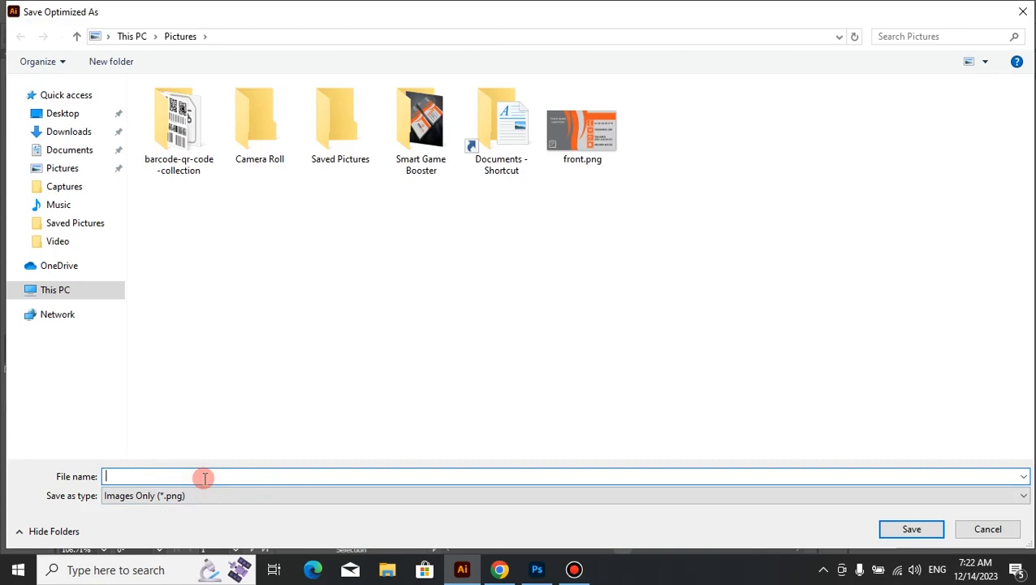
type("fron")
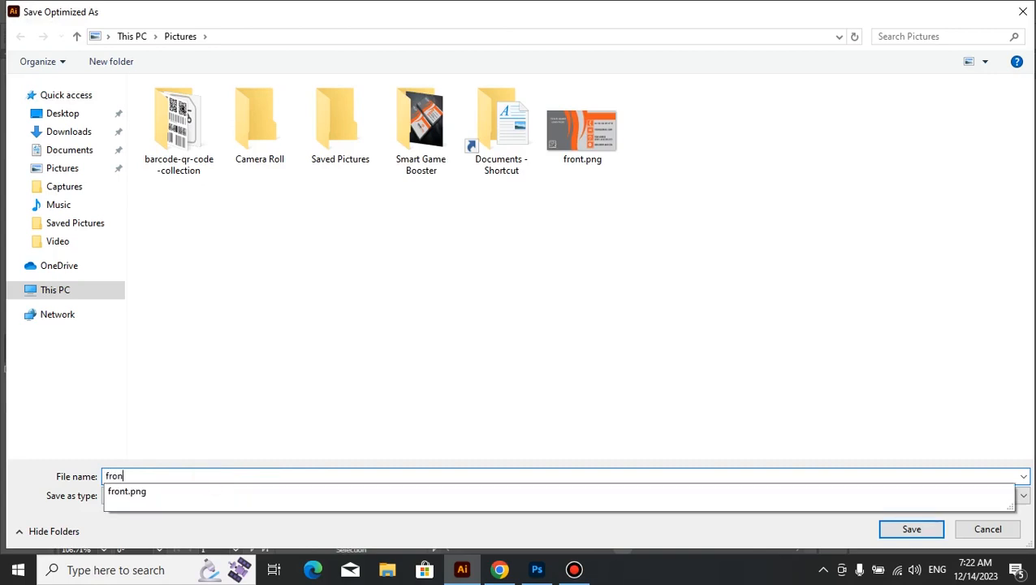
type("t 1")
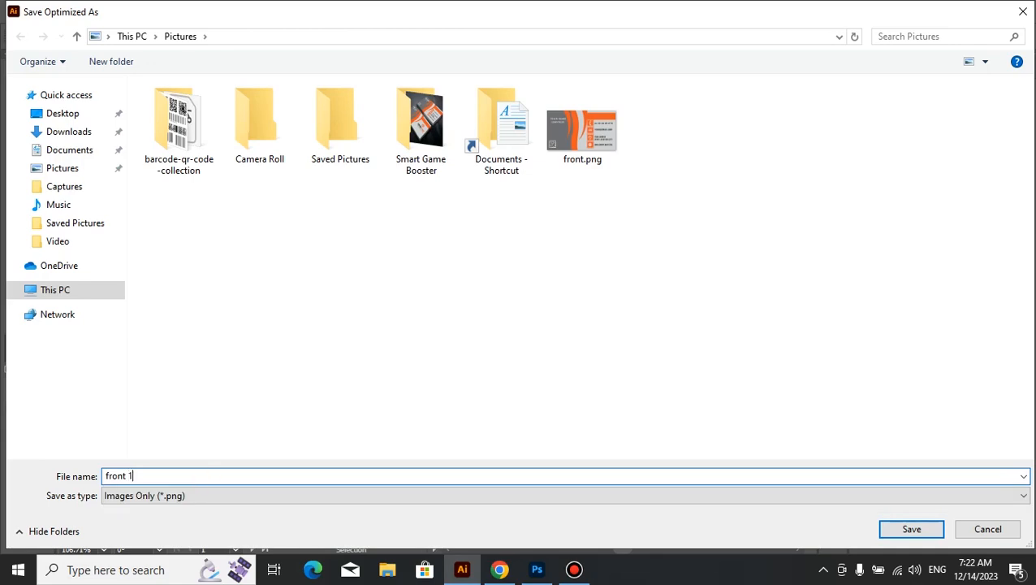
left_click(927, 532)
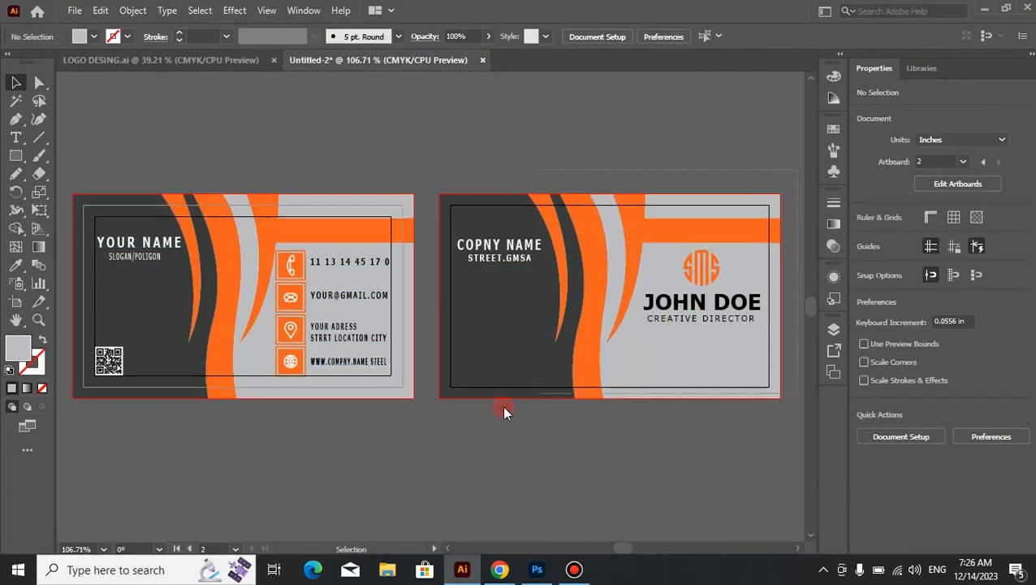
Set up a Save for Web PNG-24 export of the second card with a width of 2000 px and fit its preview.
left_click(443, 391)
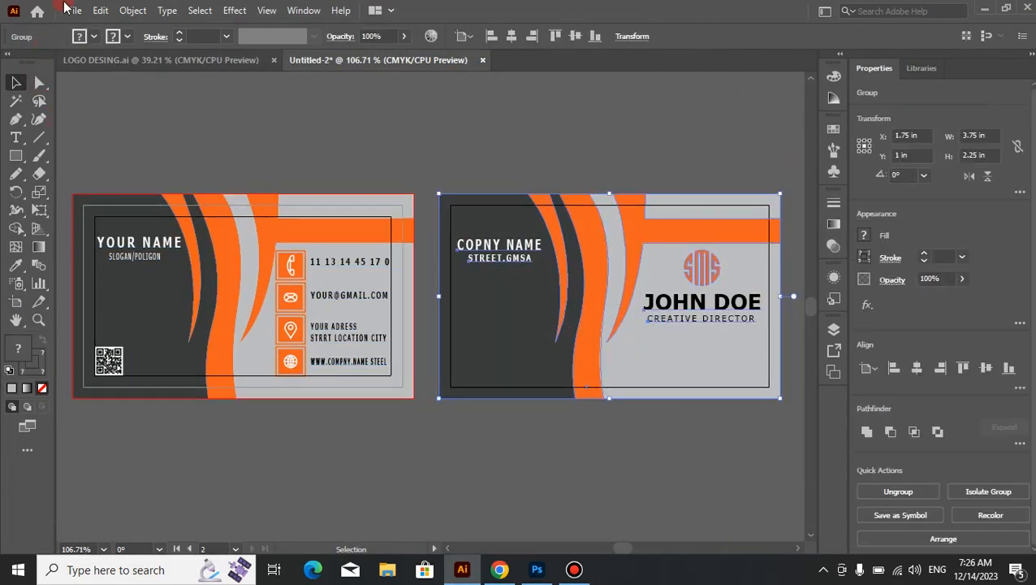
left_click(74, 10)
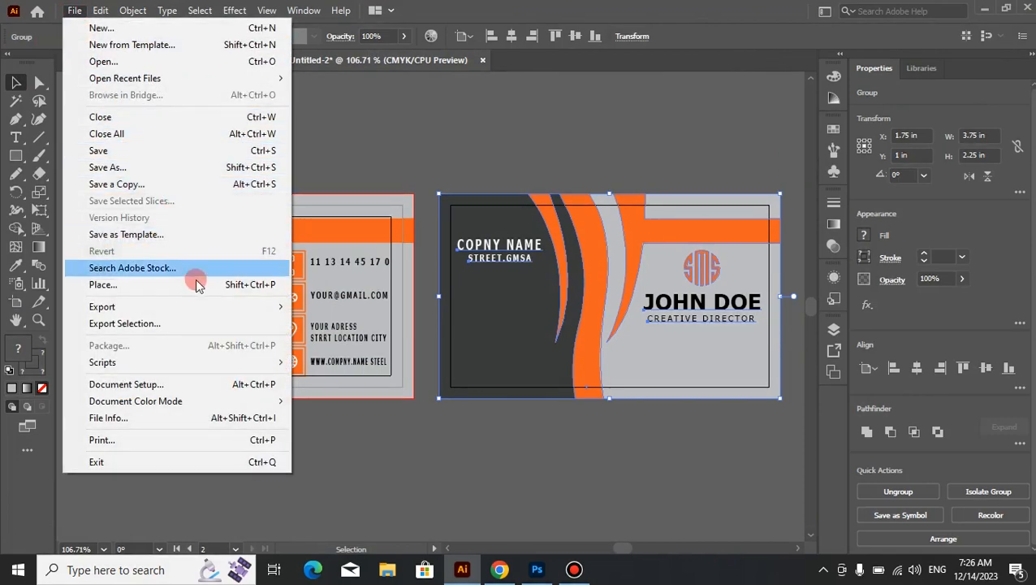
mouse_move(208, 306)
left_click(341, 340)
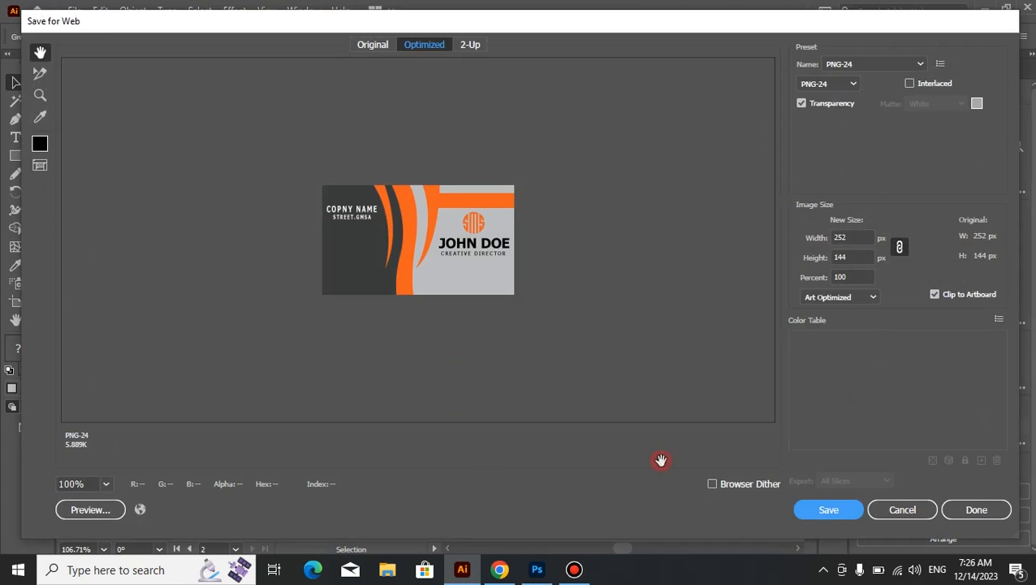
left_click(859, 238)
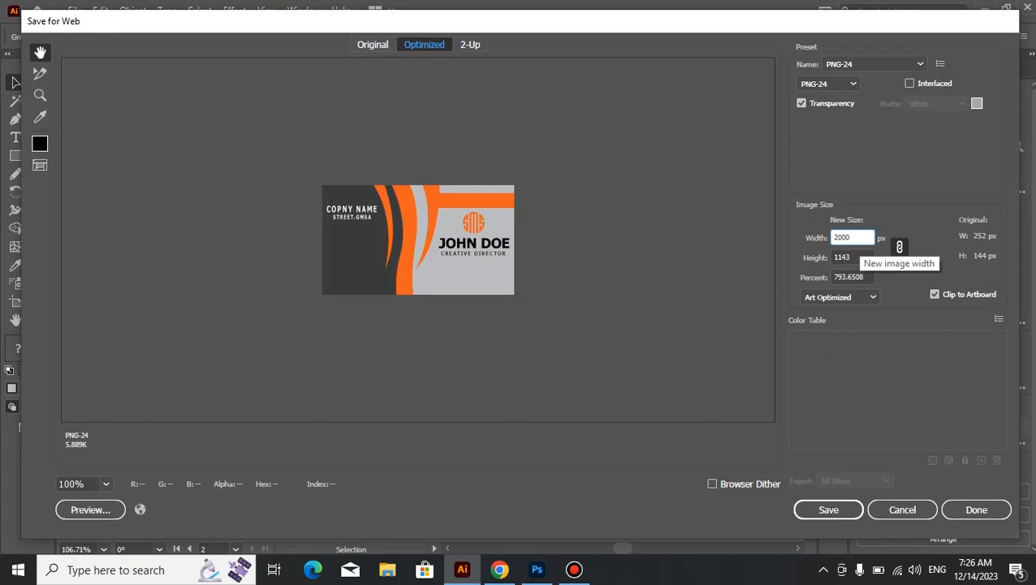
left_click(336, 447)
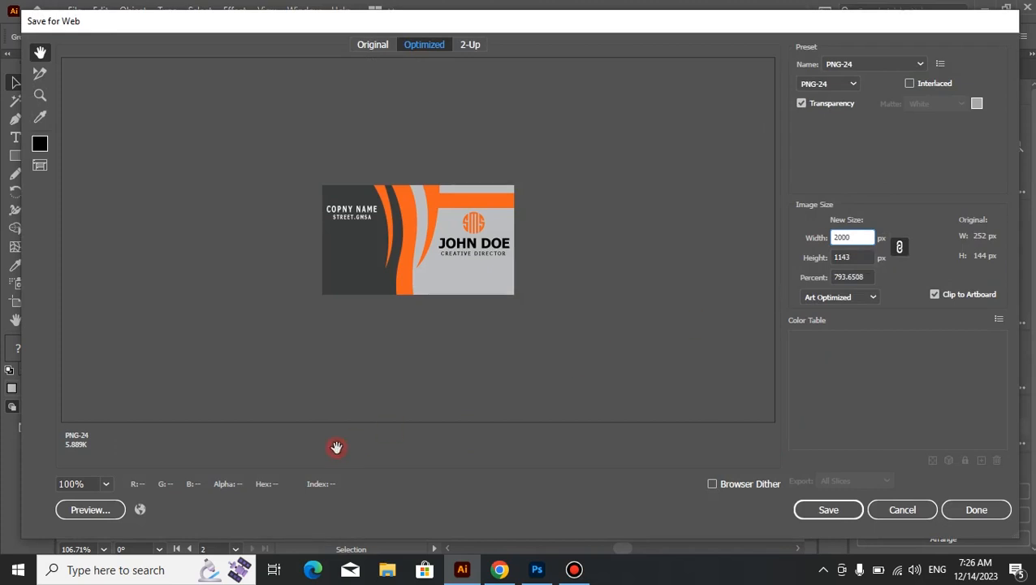
left_click(106, 485)
left_click(106, 485)
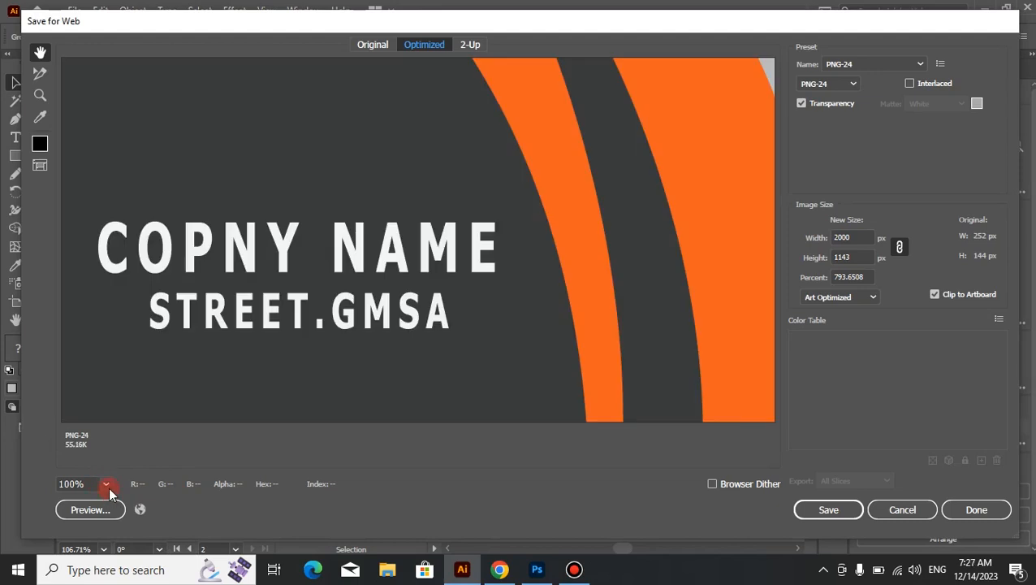
left_click(106, 484)
left_click(138, 478)
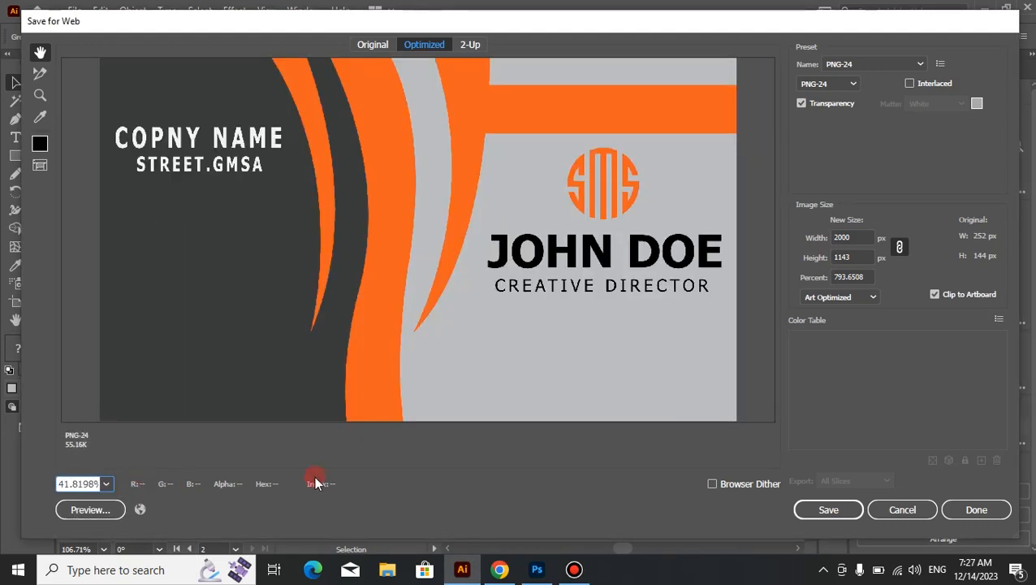
Save the optimized image of the second card as "back 2" in the Pictures folder.
left_click(836, 508)
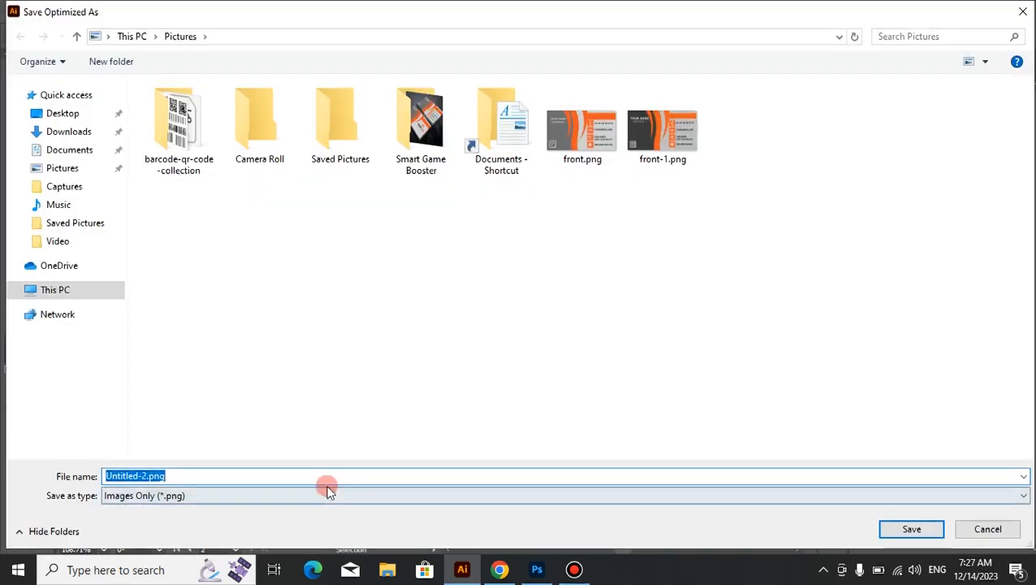
left_click(244, 479)
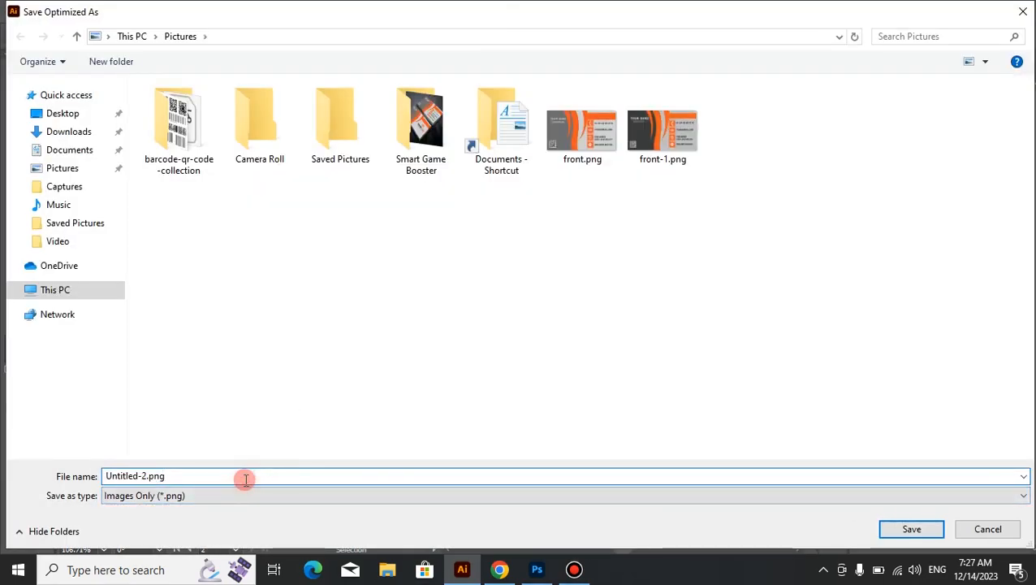
key("BackSpace")
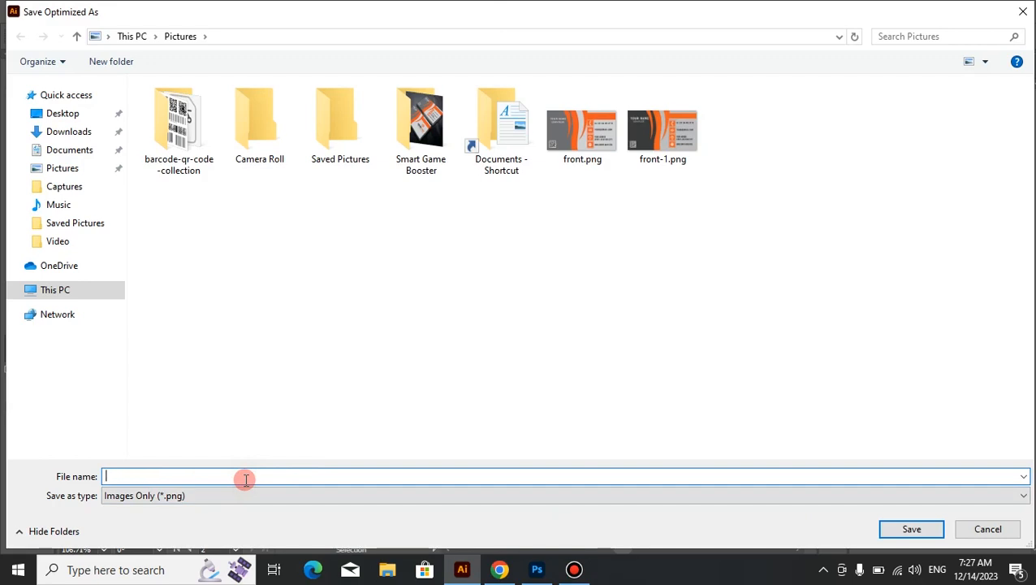
type("back 2")
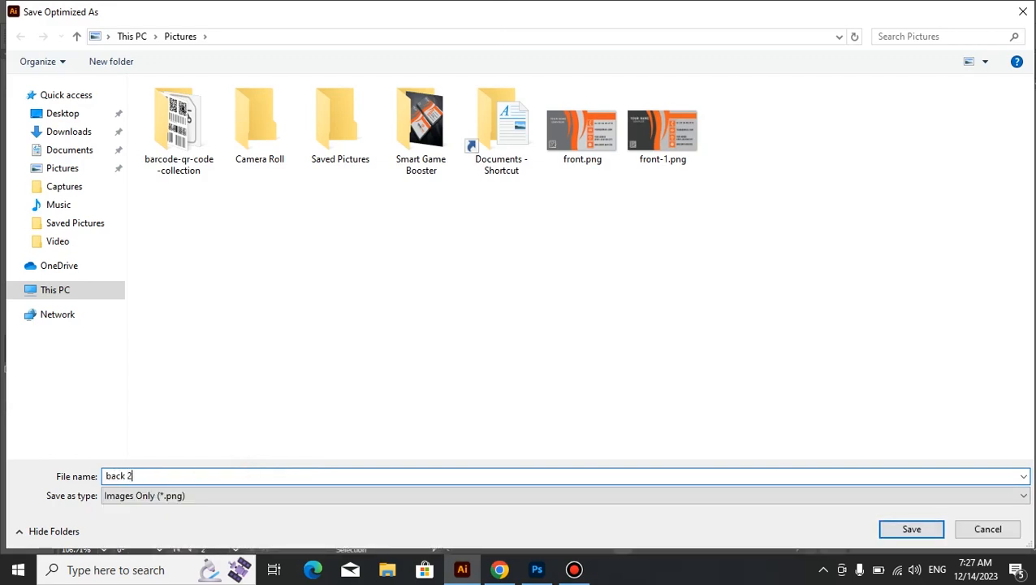
left_click(923, 531)
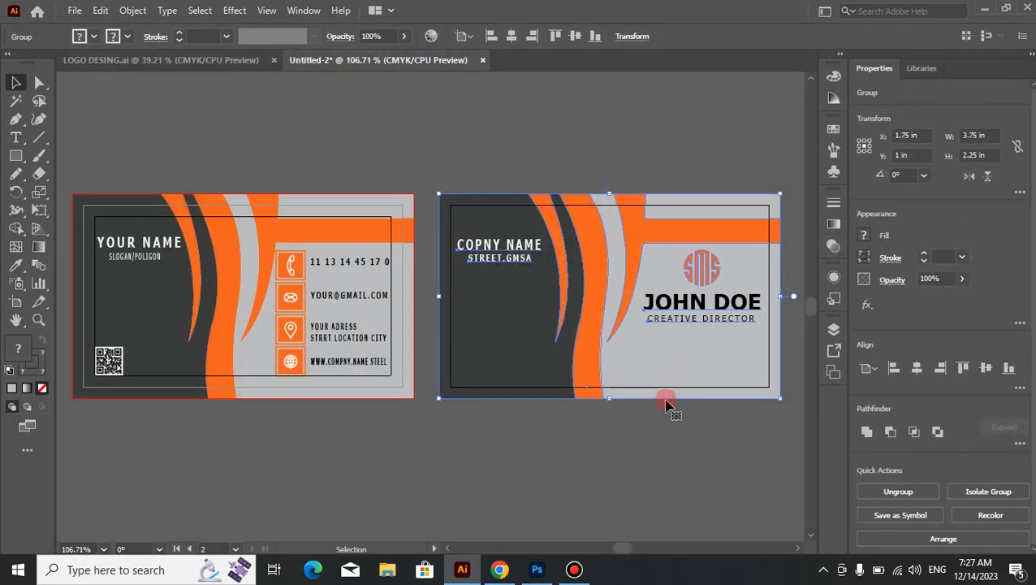
left_click(570, 468)
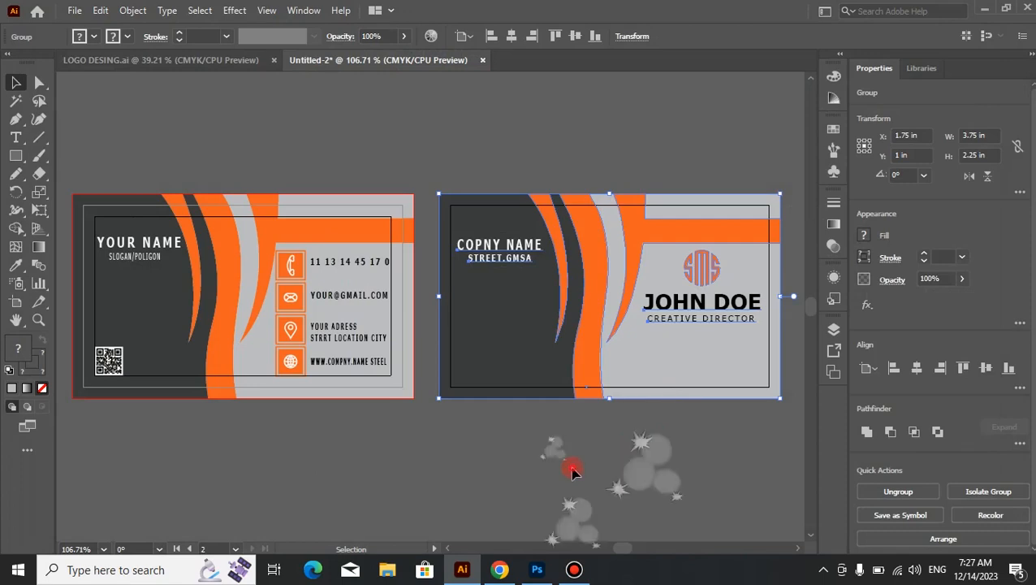
Switch to Photoshop and open front-1.png from the Pictures folder.
left_click(537, 571)
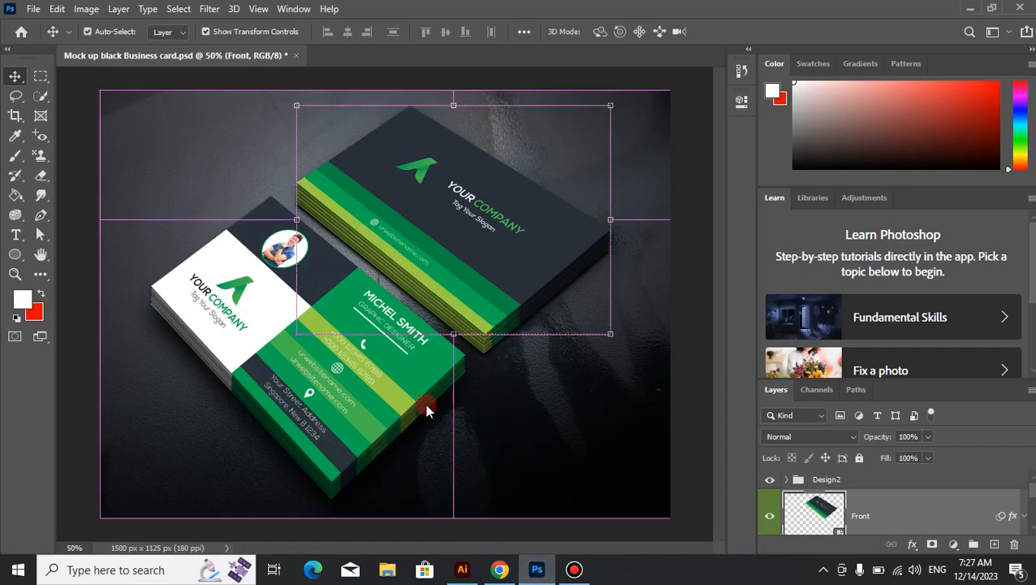
key("ctrl+o")
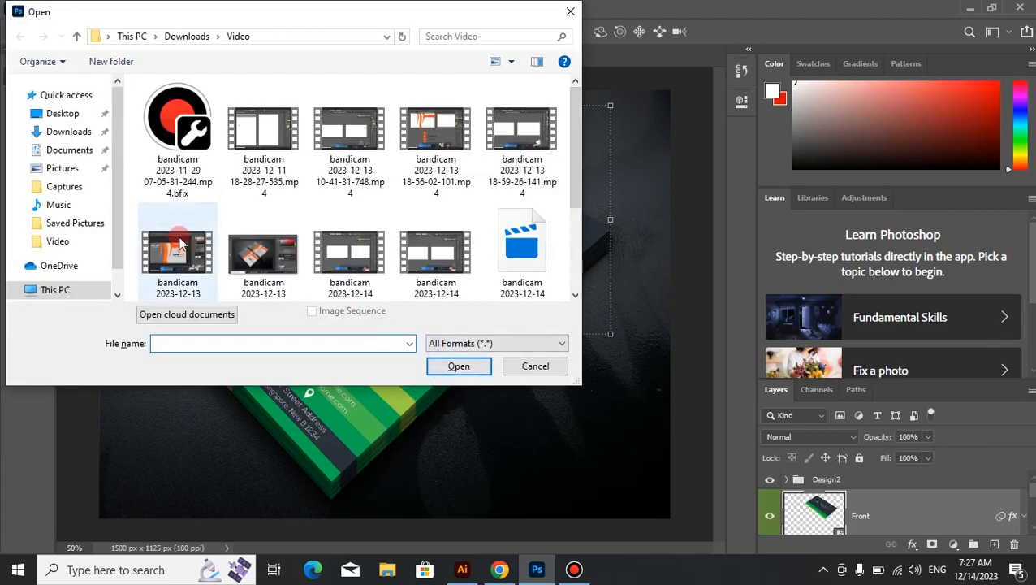
left_click(65, 168)
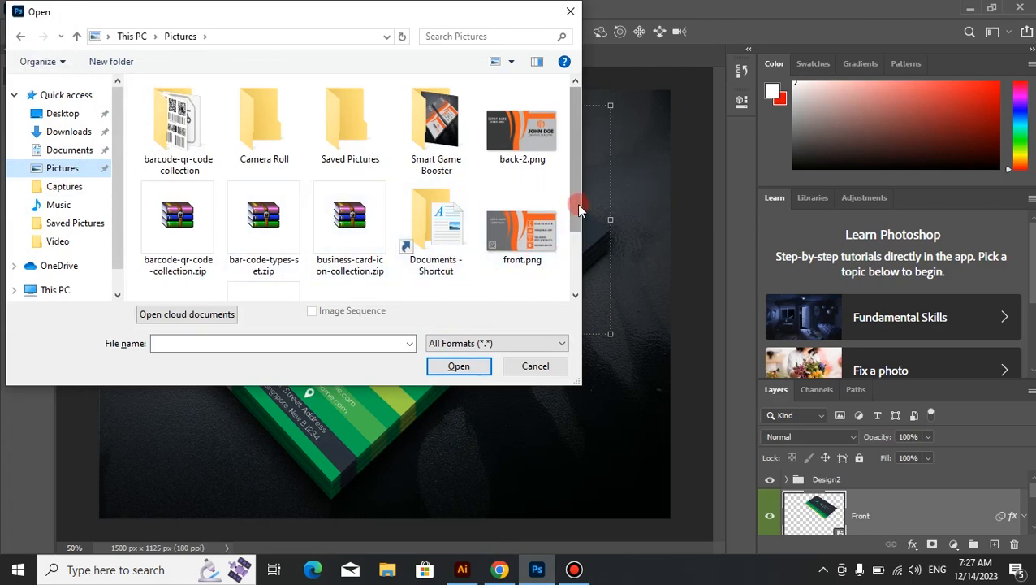
left_click_drag(578, 215, 573, 259)
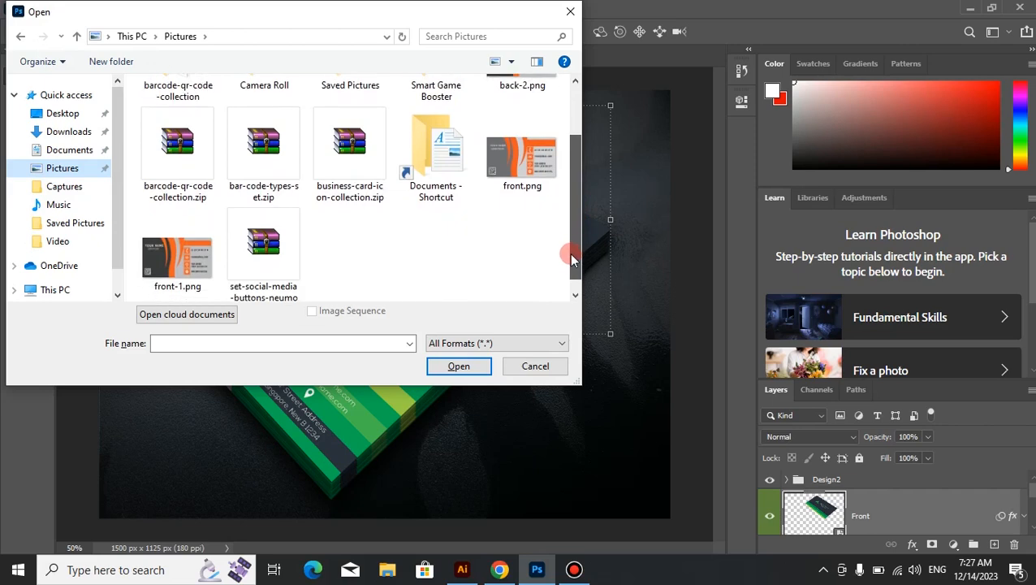
left_click(183, 259)
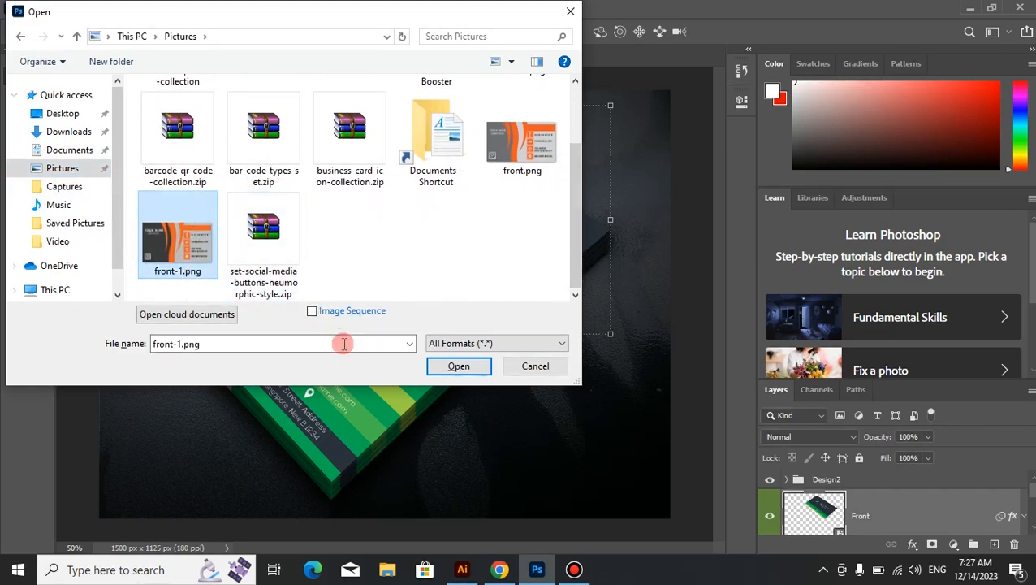
left_click(438, 370)
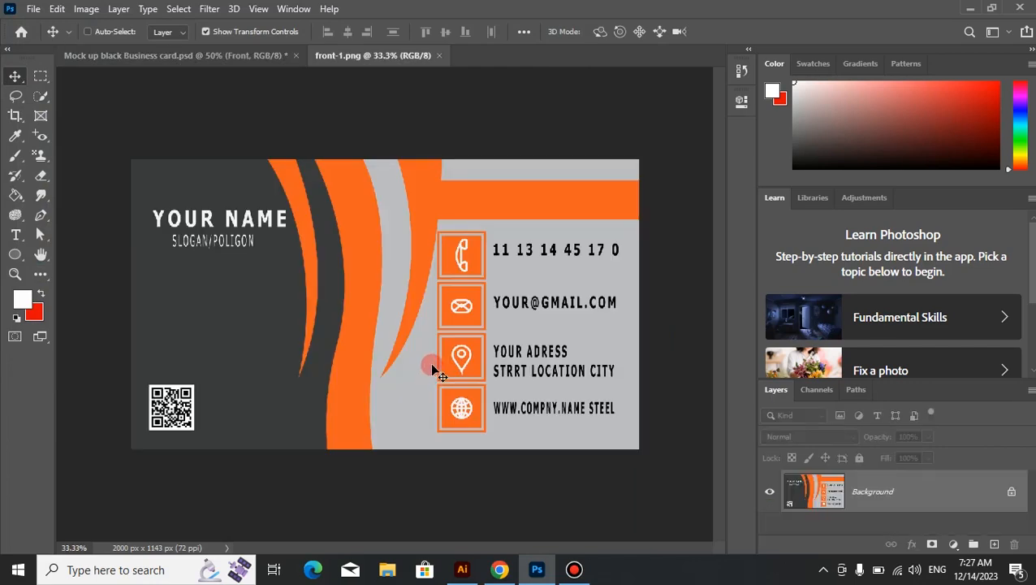
Open back-2.png from the Pictures folder as another document.
key("ctrl+o")
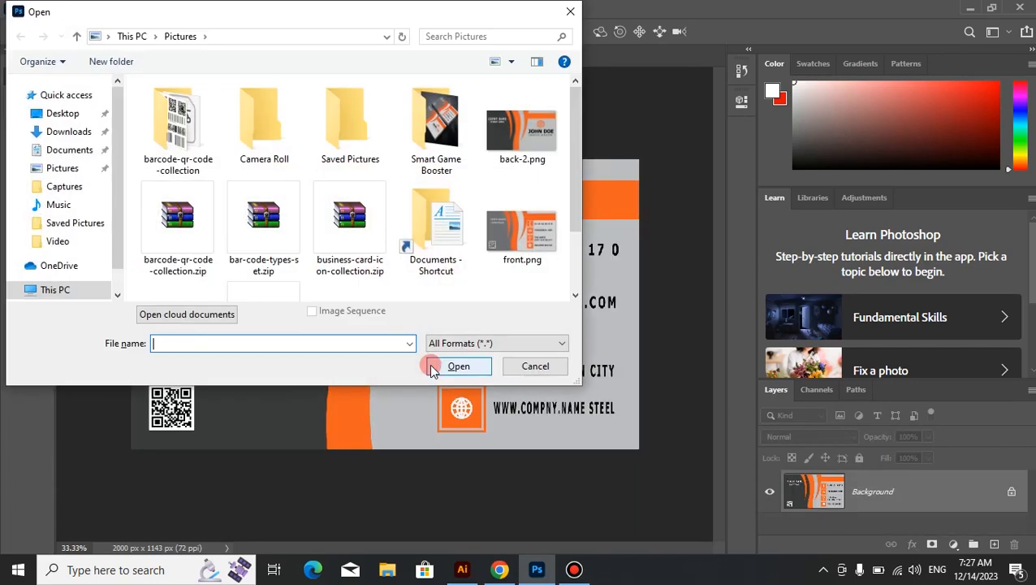
left_click(521, 154)
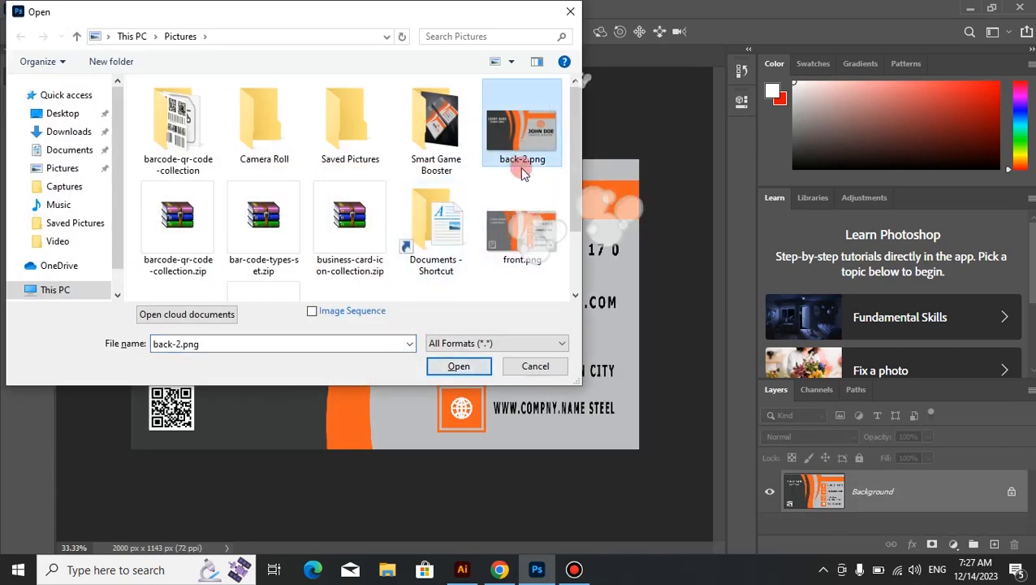
left_click(463, 371)
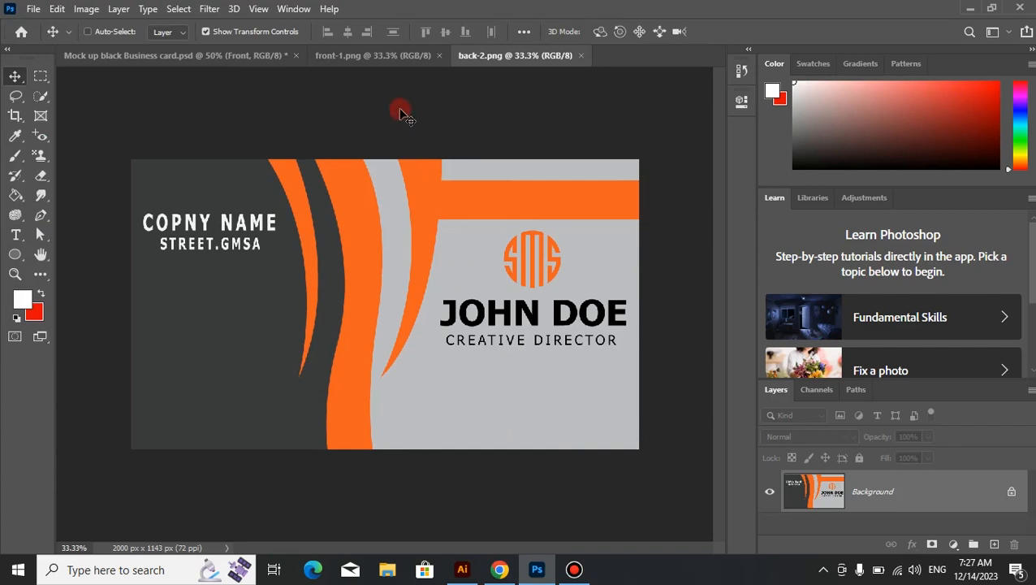
Open the contents of the Front smart object layer in the black business card mockup for editing.
left_click(388, 58)
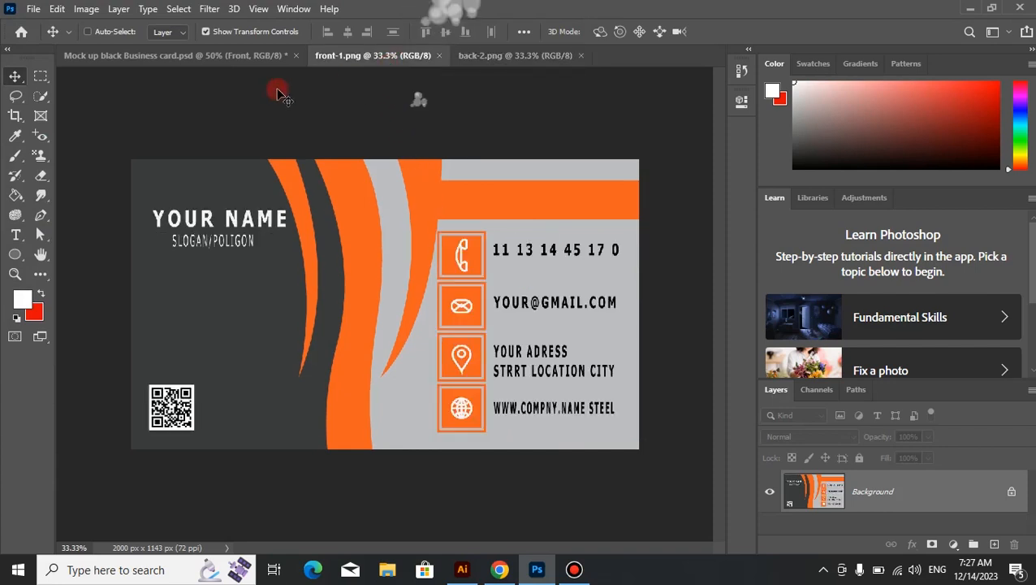
left_click(222, 58)
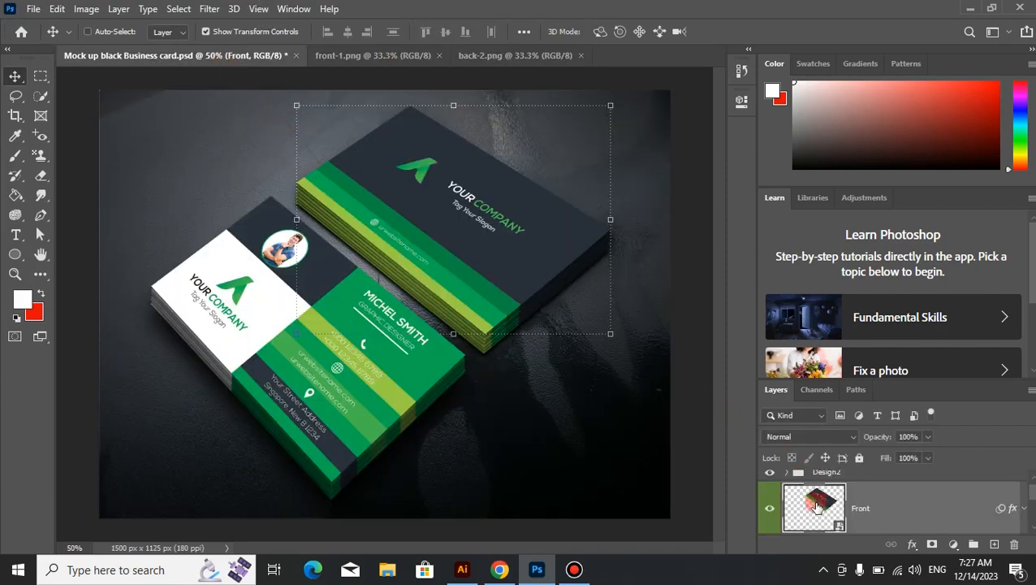
double_click(818, 508)
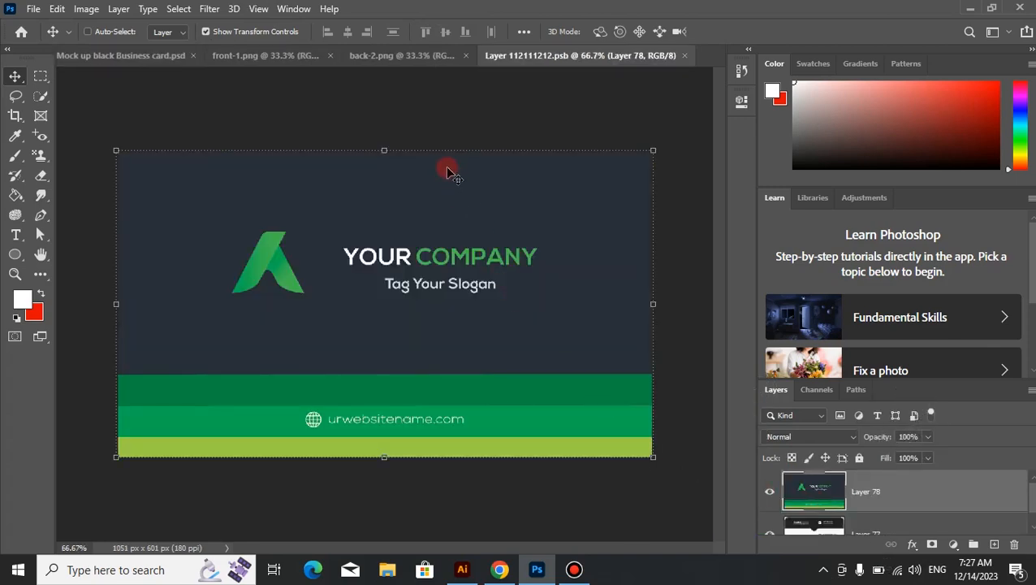
Copy the front-1.png artwork into the Front smart object document as a layer above the green company design.
left_click(293, 58)
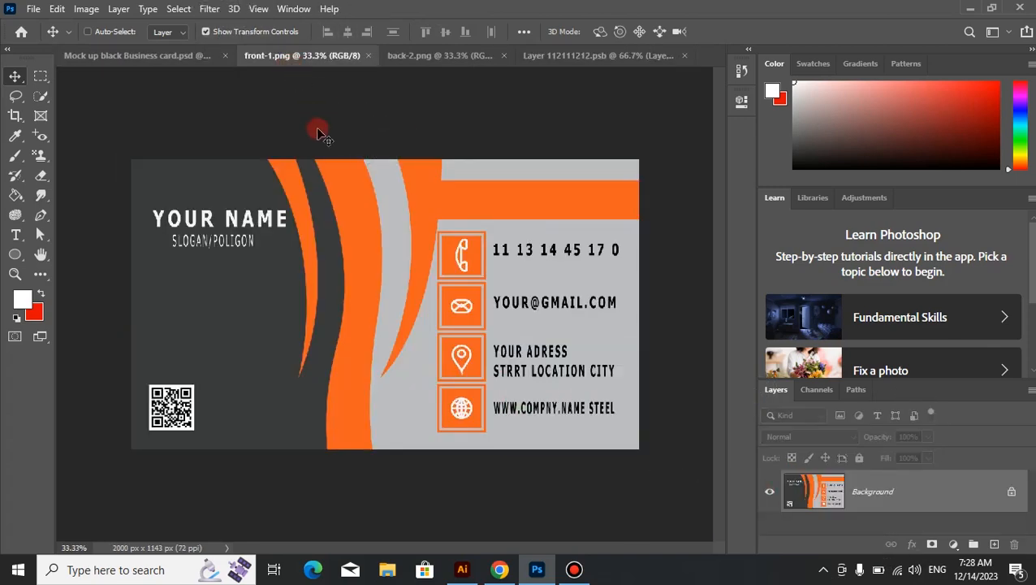
left_click_drag(332, 287, 564, 82)
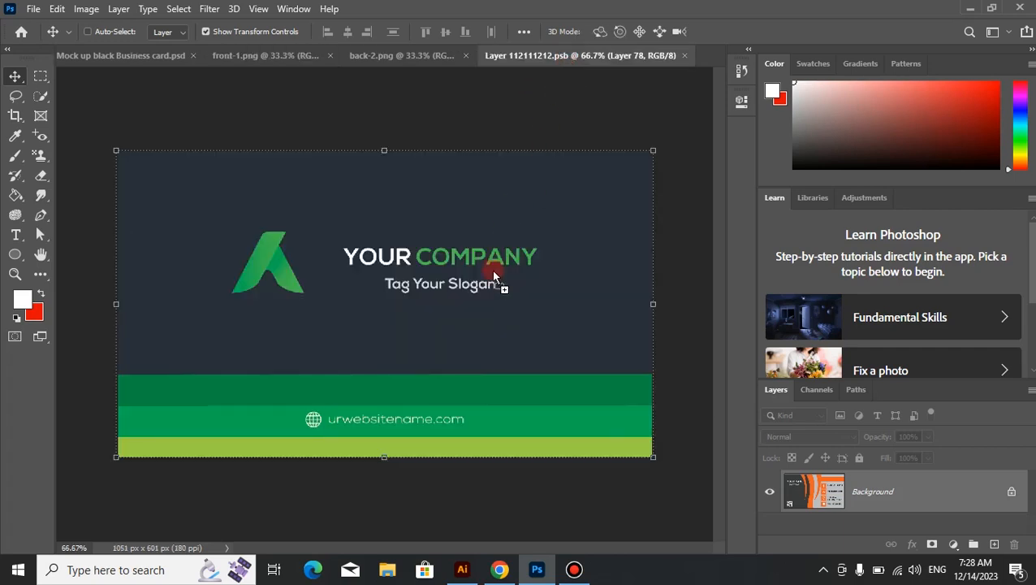
left_click_drag(494, 272, 492, 273)
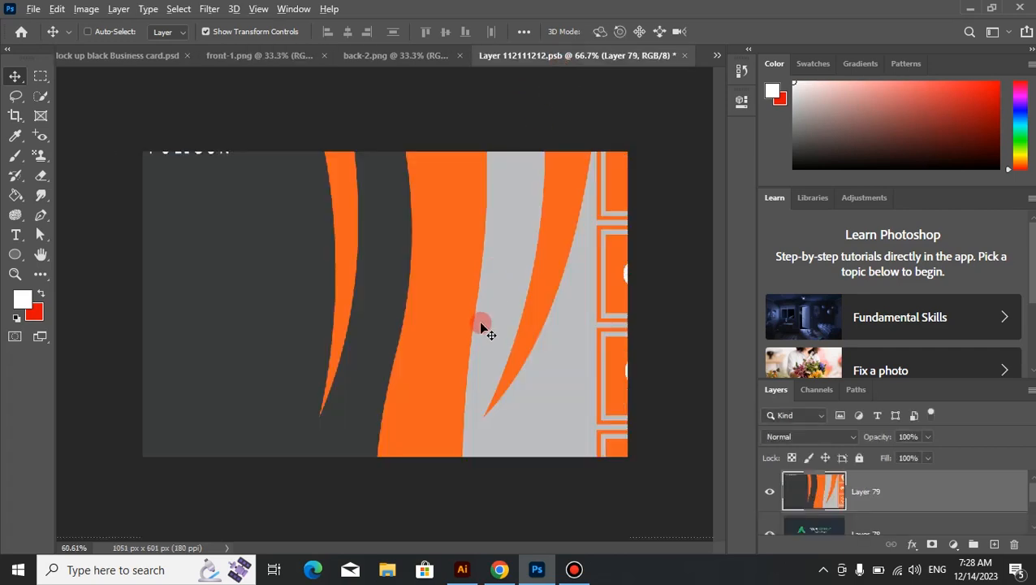
scroll(481, 328, "down", 3)
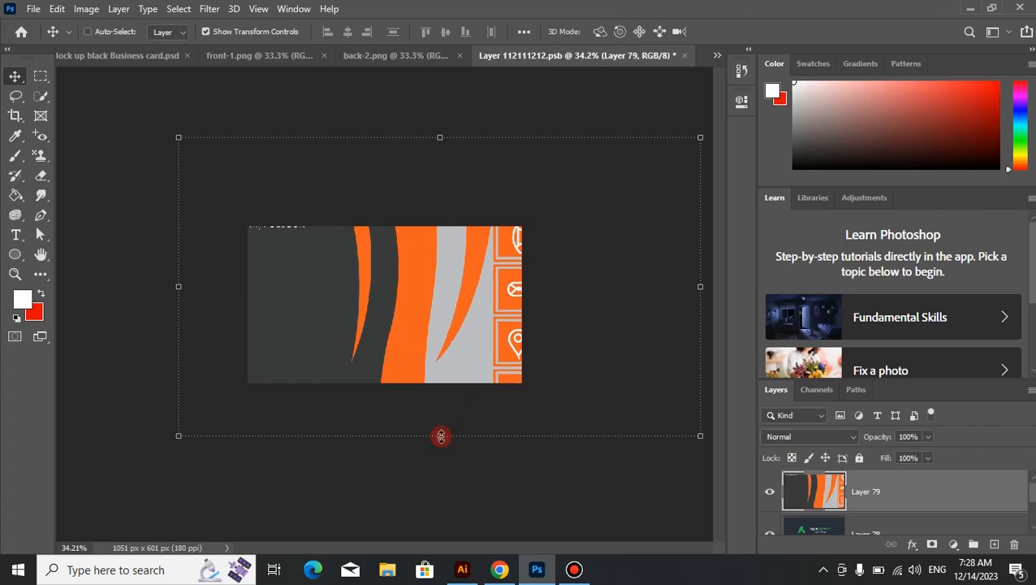